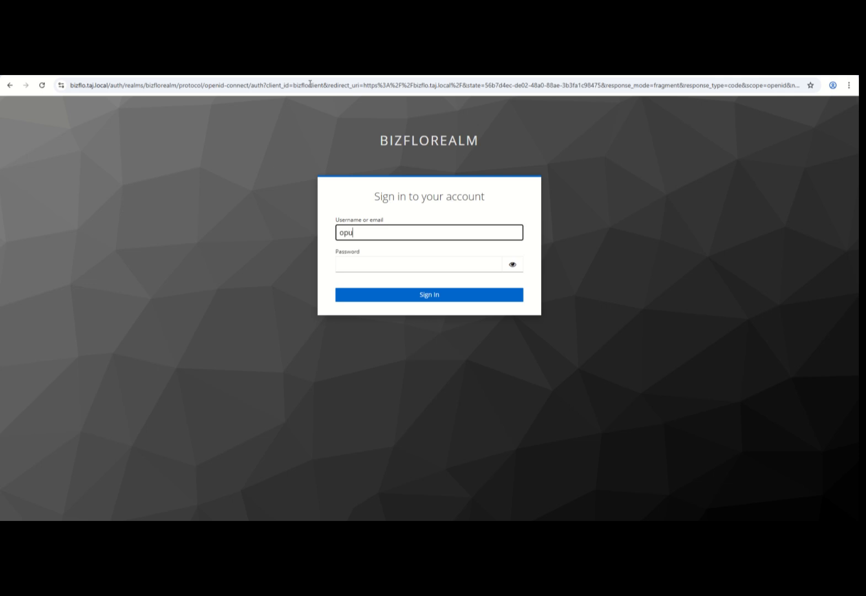
Sign in to BizFlo with the operator password, then the one-time code.
key(Tab)
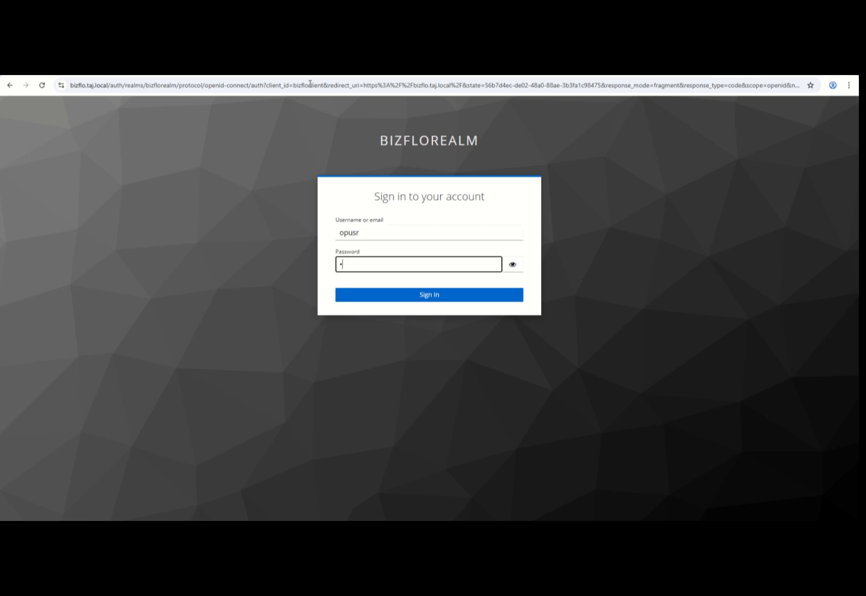
key(Return)
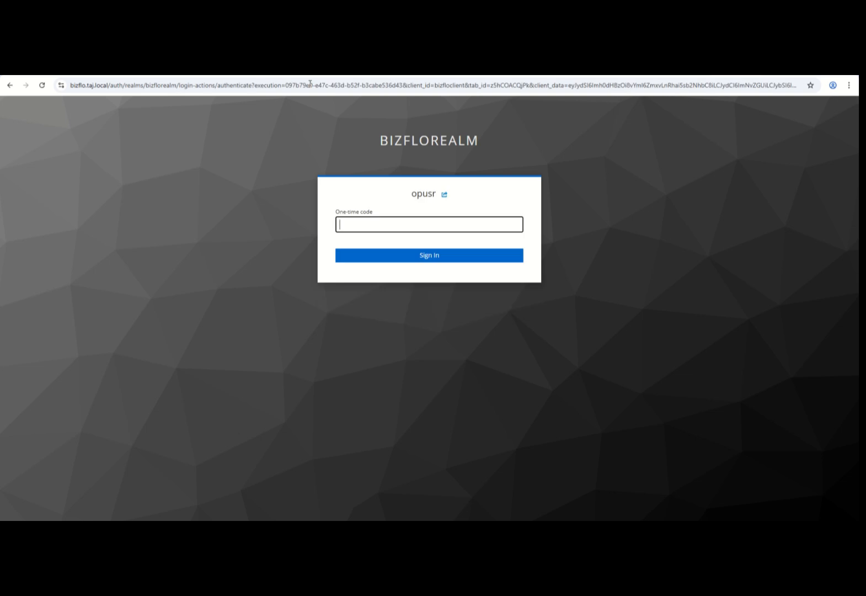
key(Return)
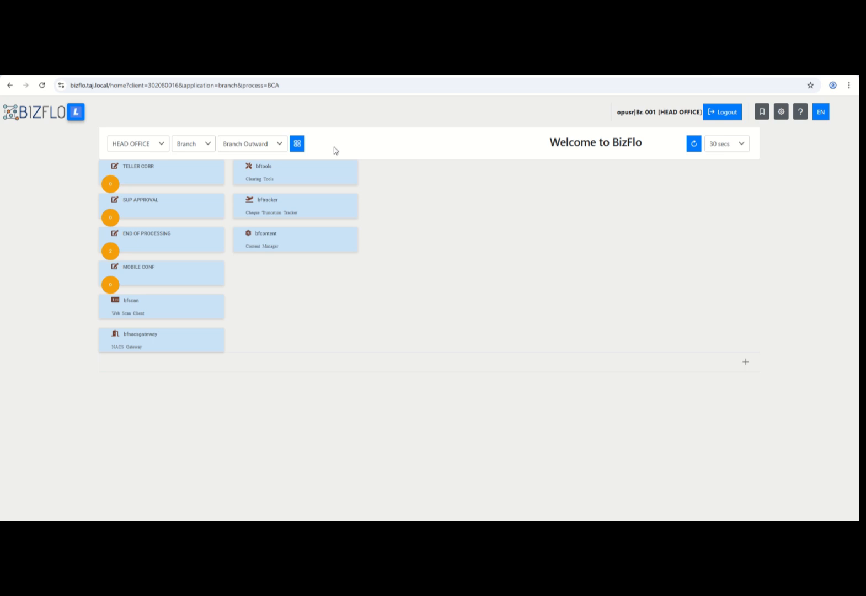
Browse the Branch processes, switching to Branch Inhouse and then Branch NEFT.
click(160, 144)
click(184, 146)
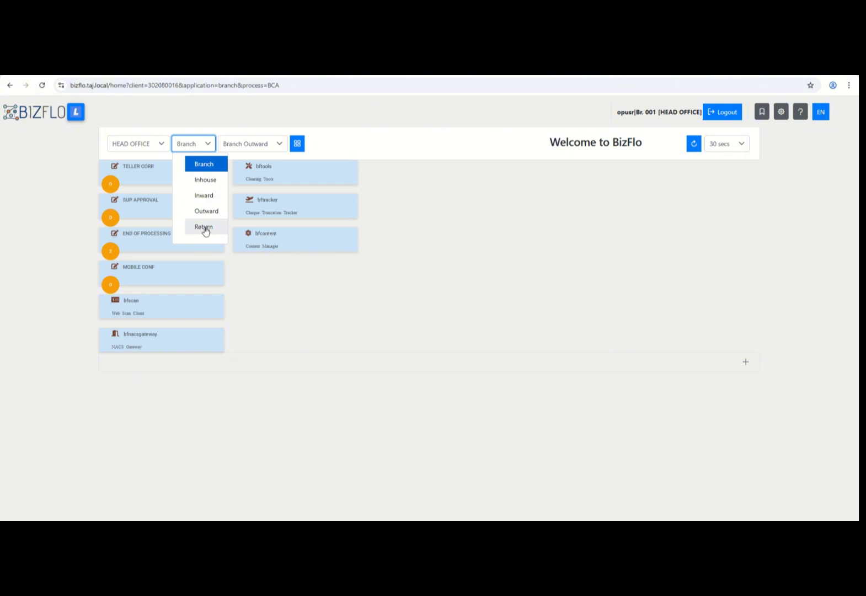
click(215, 147)
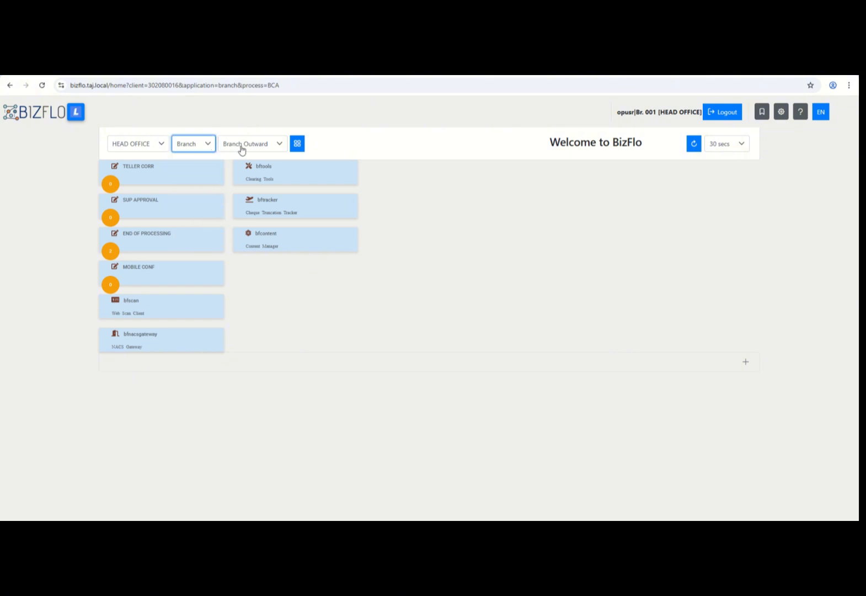
click(242, 148)
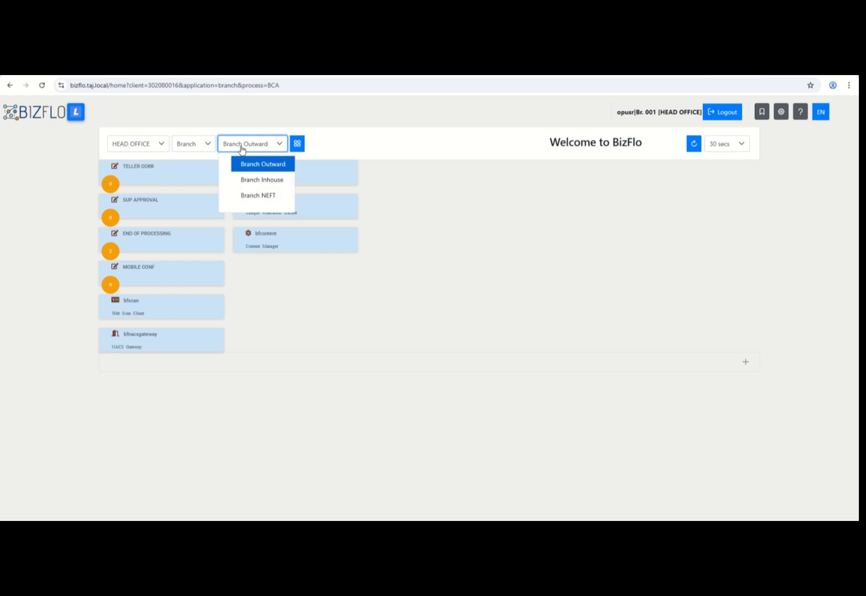
click(242, 149)
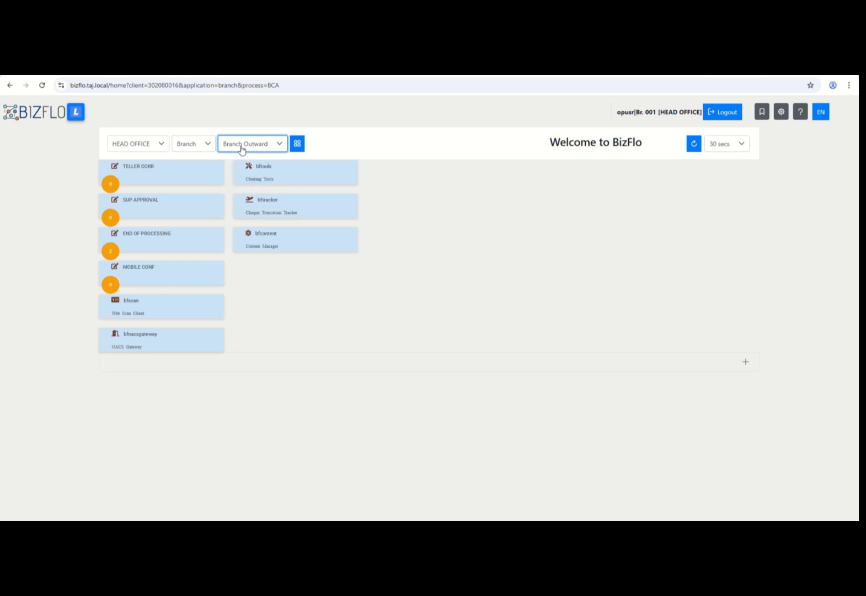
click(241, 149)
click(253, 177)
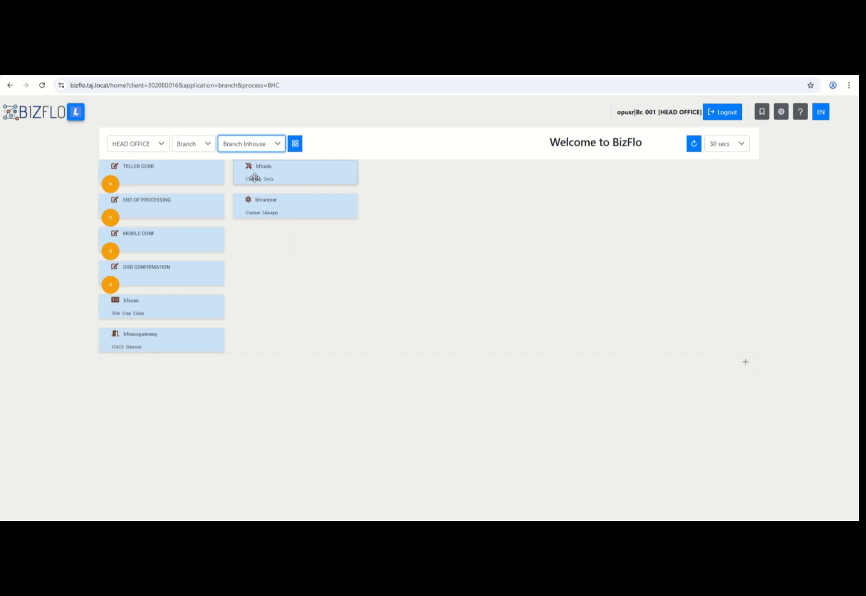
click(253, 143)
click(265, 197)
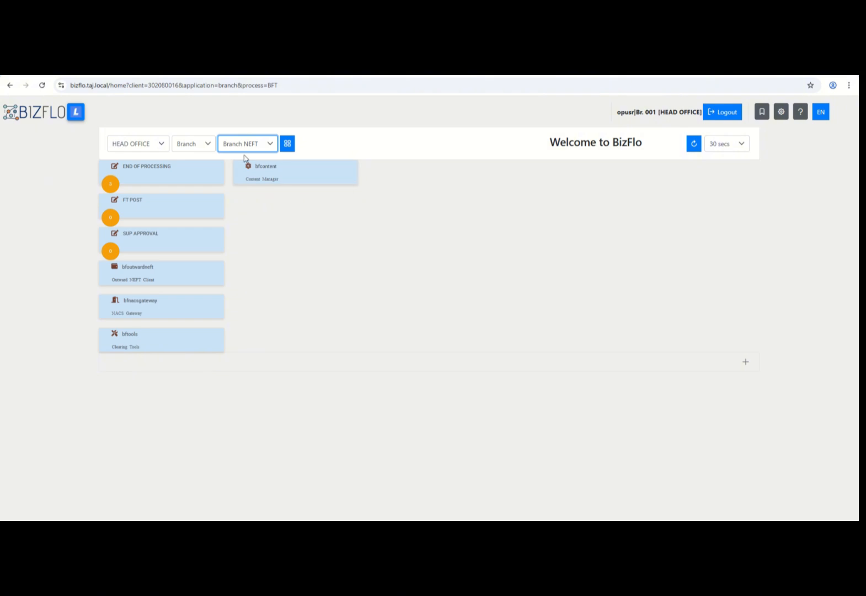
Look through the Inhouse and Inward applications, ending on the Inward NEFT process.
click(207, 143)
click(216, 181)
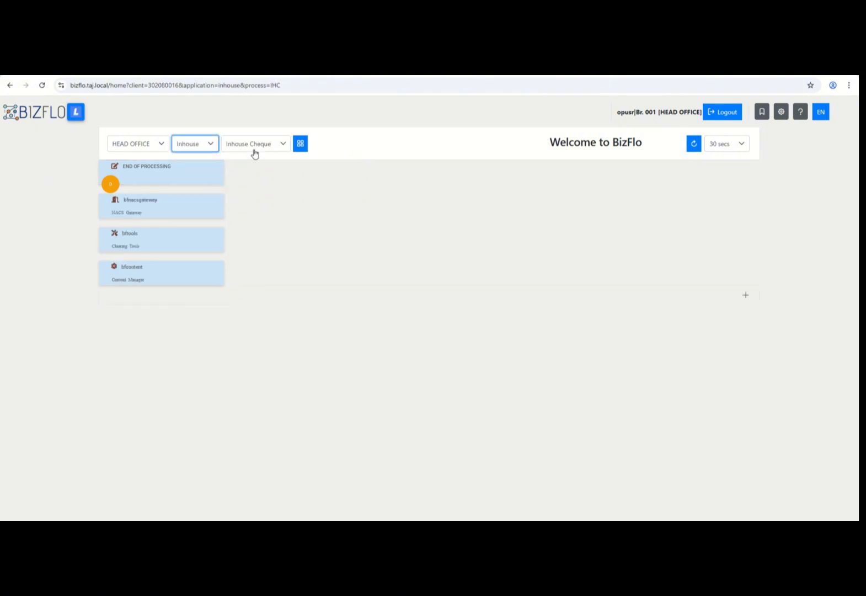
click(205, 149)
click(204, 148)
click(256, 145)
click(256, 145)
click(199, 147)
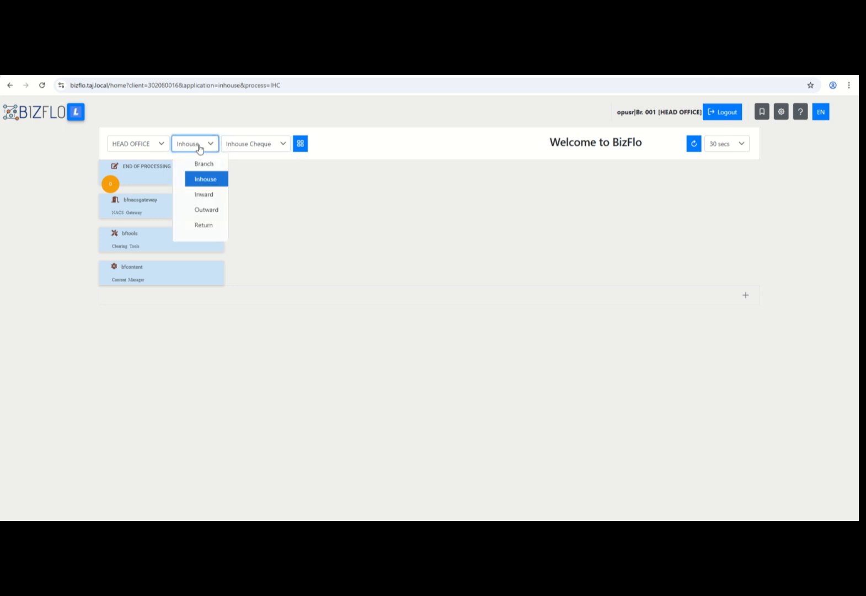
click(206, 195)
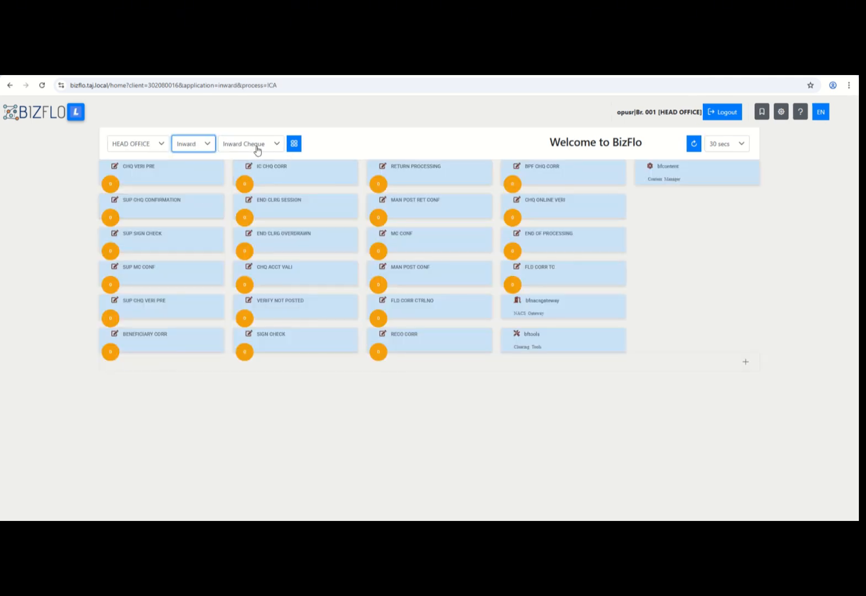
click(257, 148)
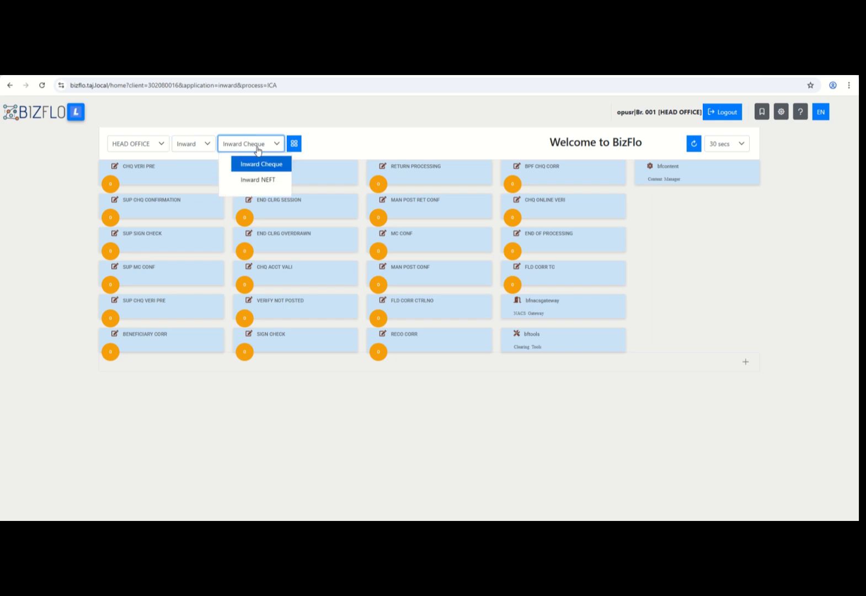
click(259, 180)
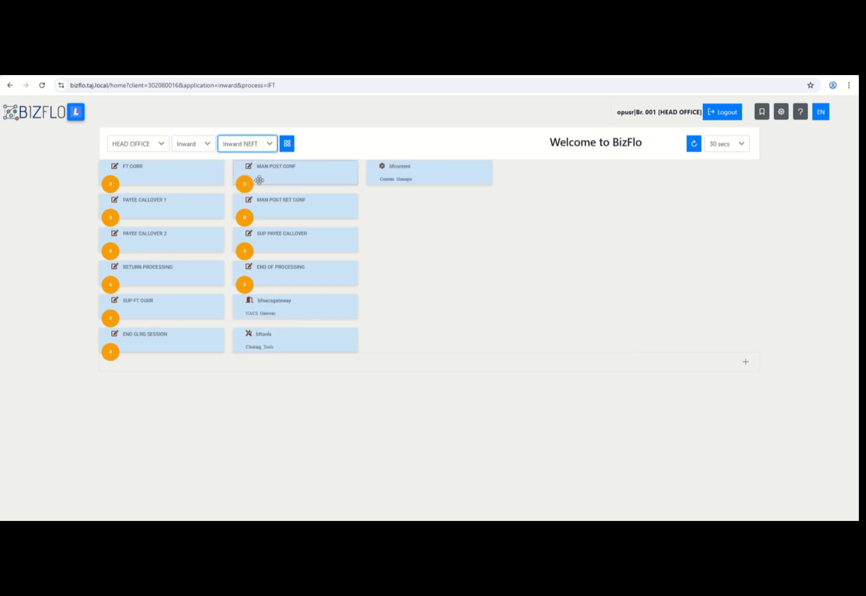
Switch to Outward NEFT, then Return NEFT, and expand the status footer details.
click(205, 145)
click(210, 211)
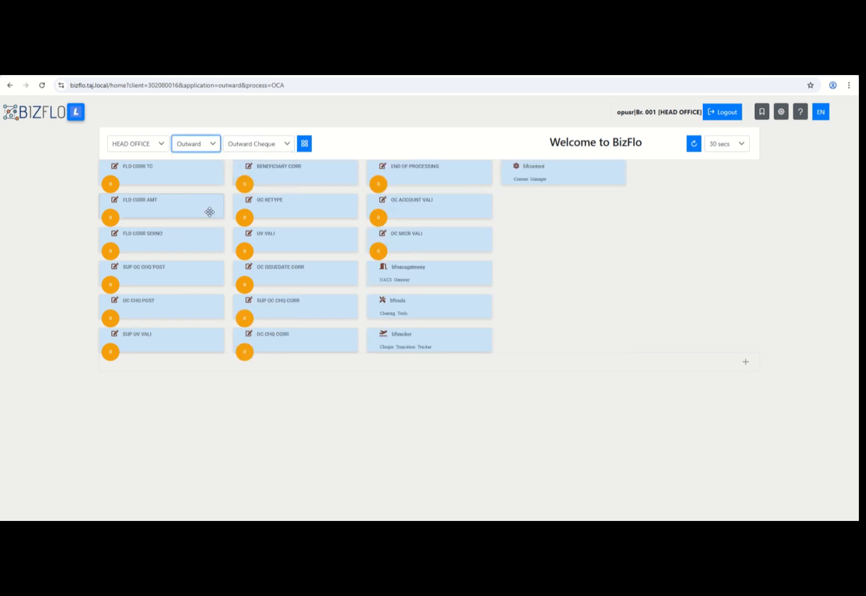
click(282, 146)
click(275, 178)
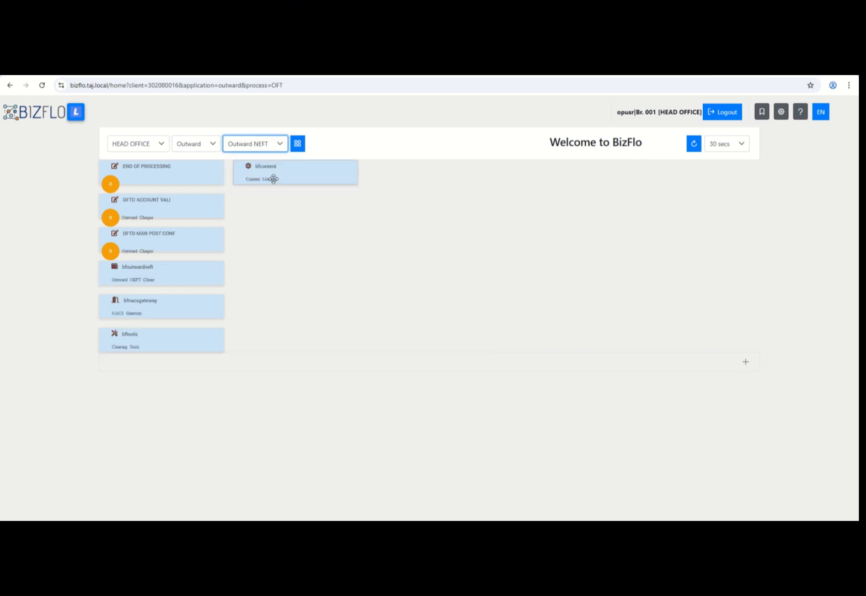
click(195, 145)
click(203, 225)
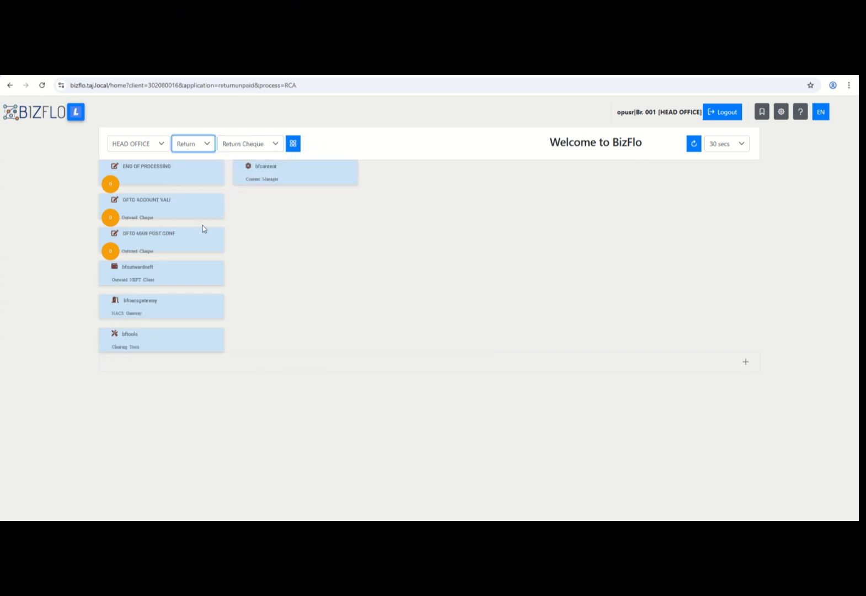
click(267, 144)
click(264, 180)
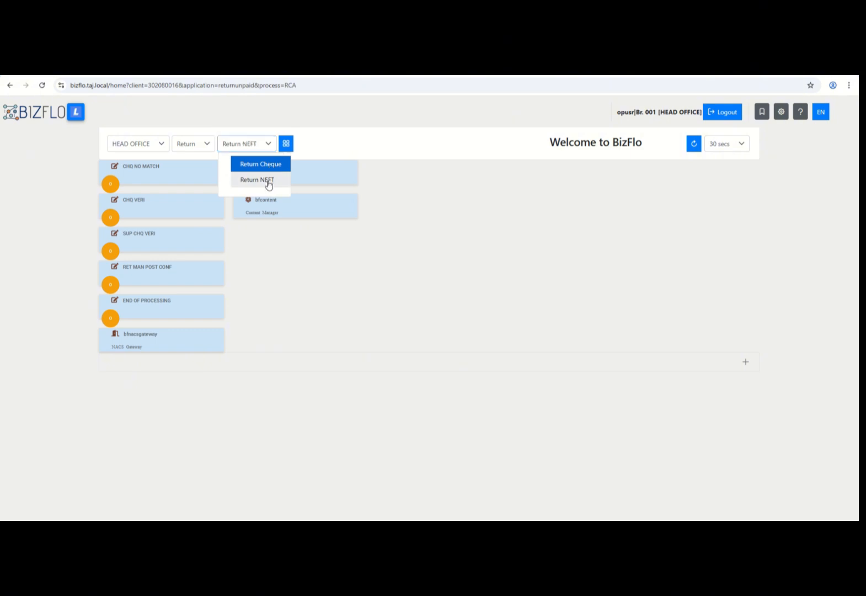
click(539, 276)
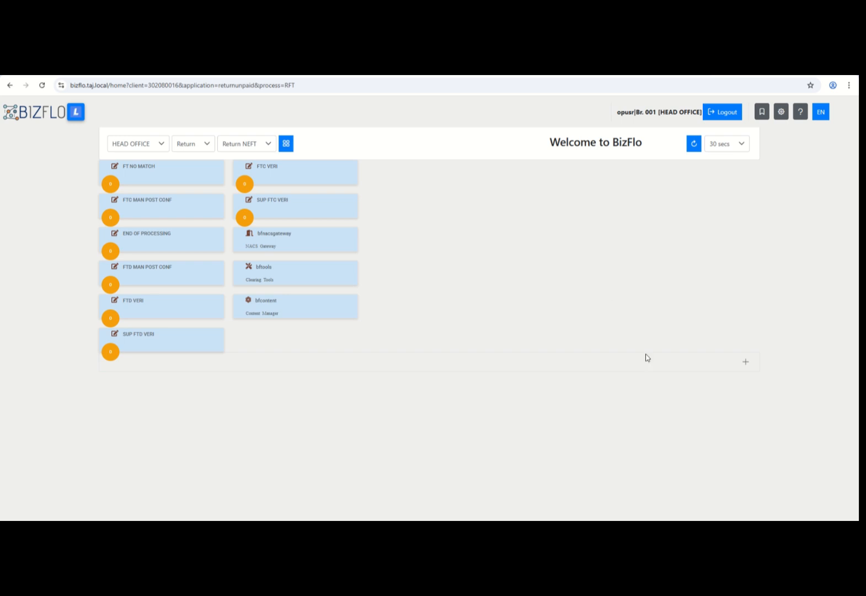
click(746, 363)
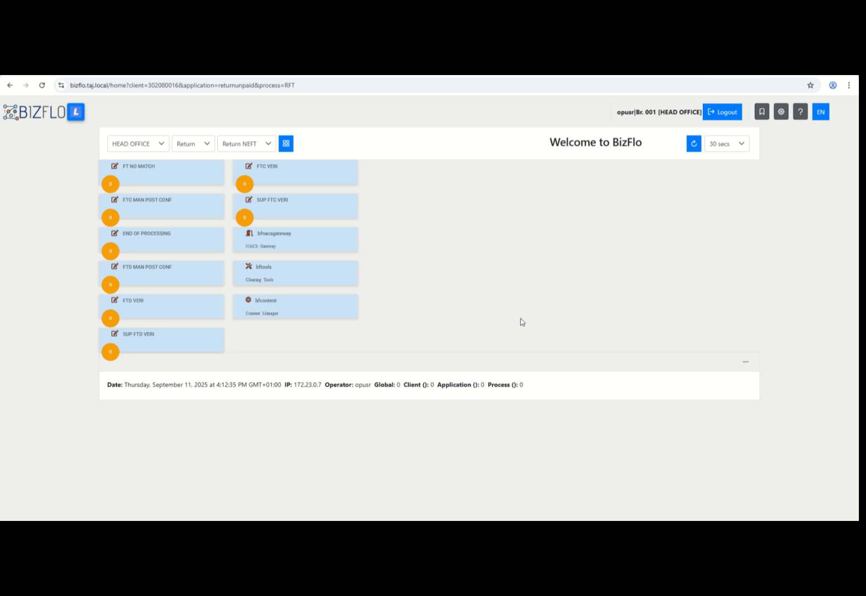
click(746, 370)
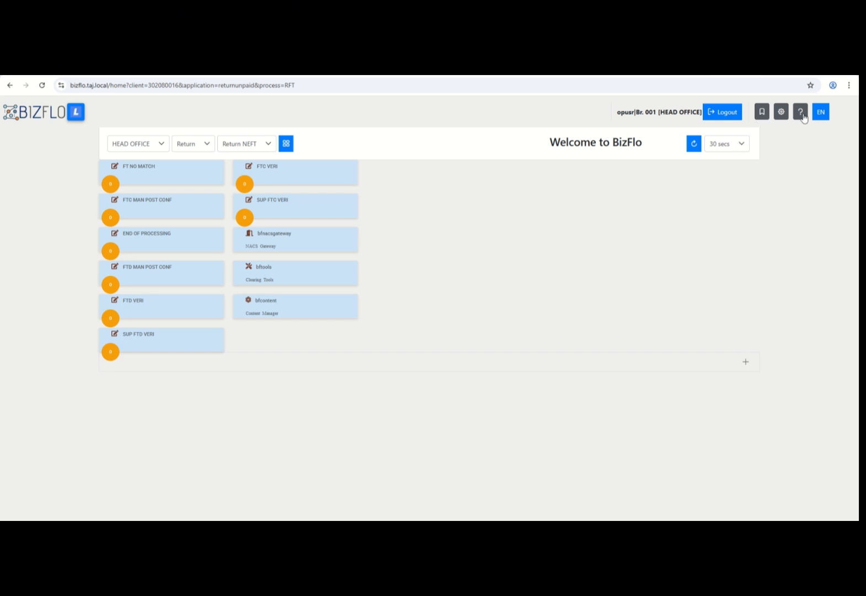
click(819, 112)
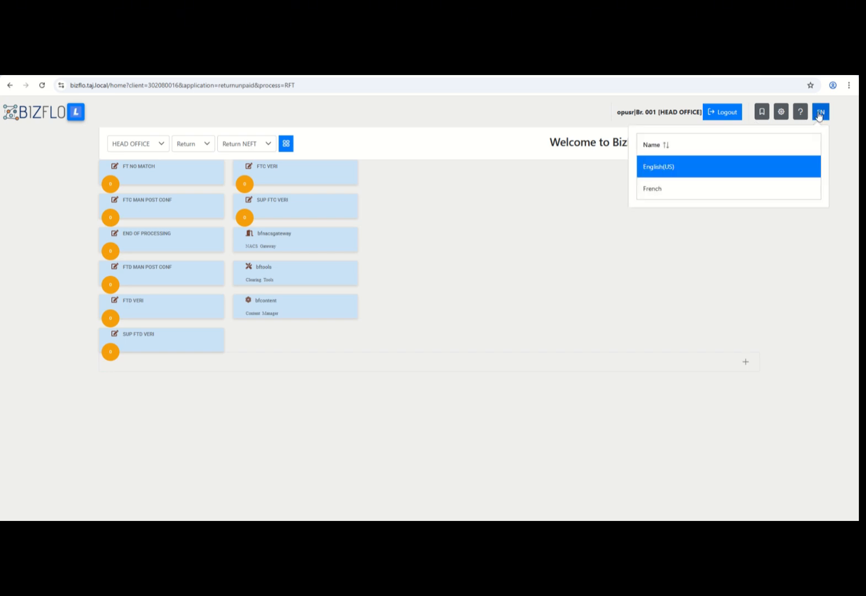
click(710, 193)
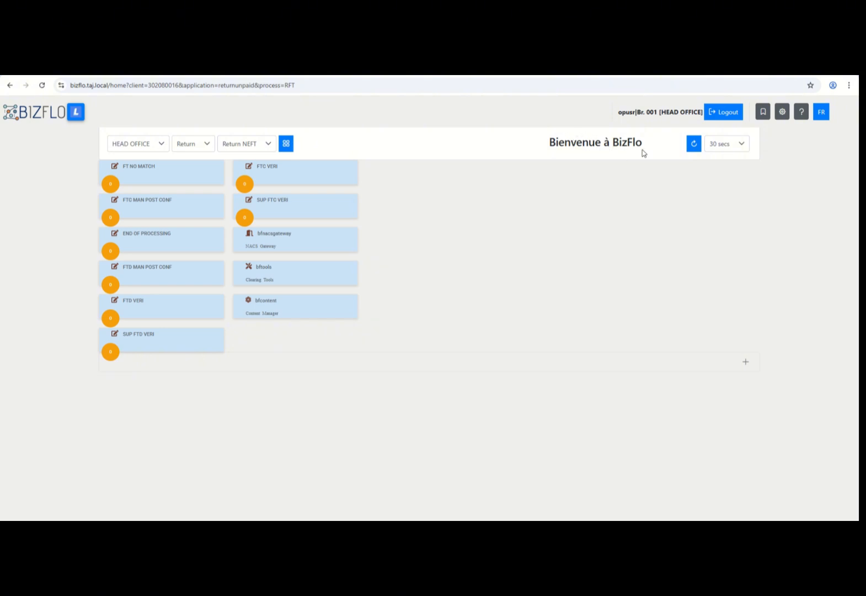
click(822, 112)
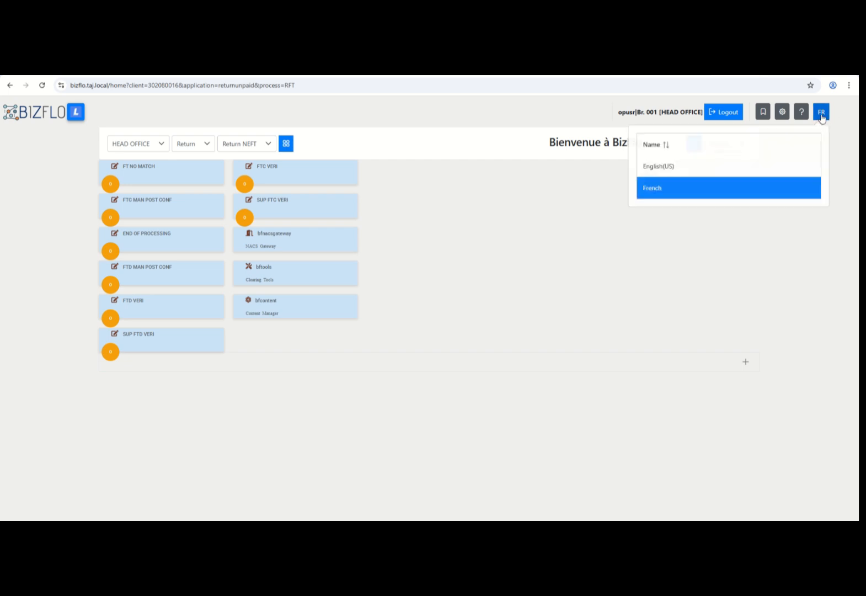
click(702, 169)
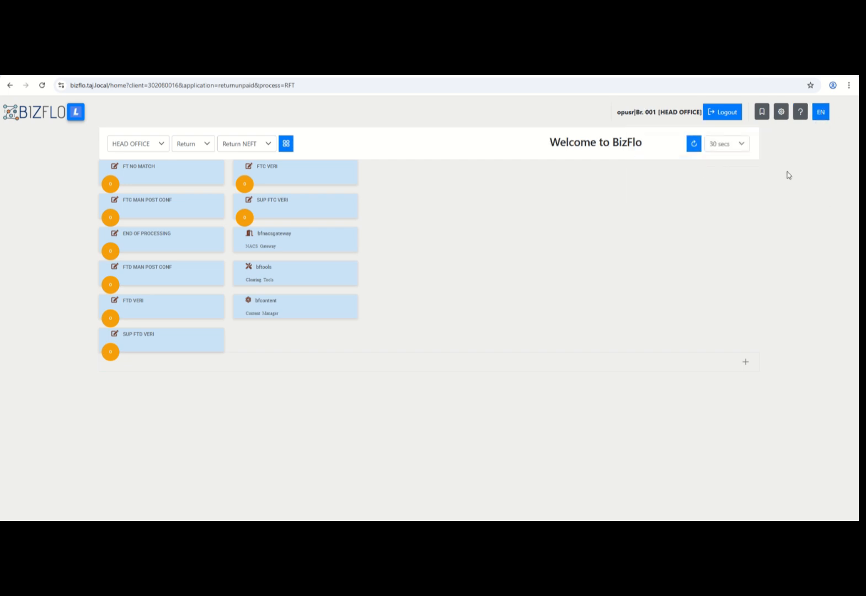
click(786, 118)
Try the Deep Purple, Tailwind Light and Fluent Light themes, keep Bootstrap Blue, and close settings.
click(845, 231)
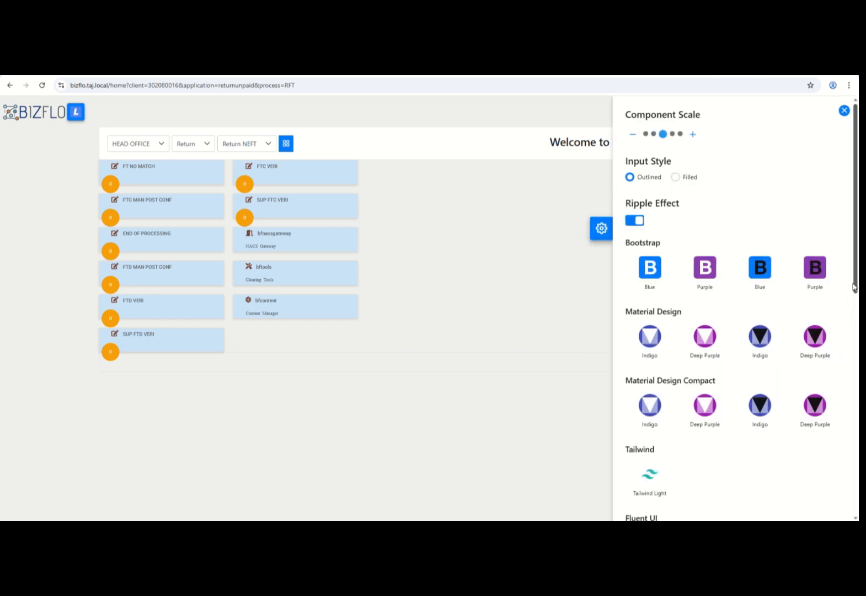
scroll(855, 285, down, 1)
click(817, 354)
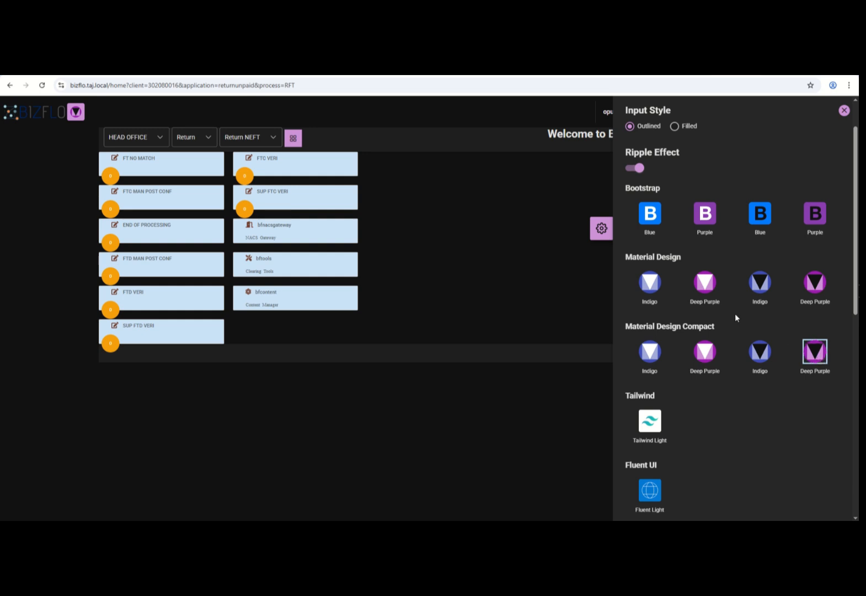
click(707, 283)
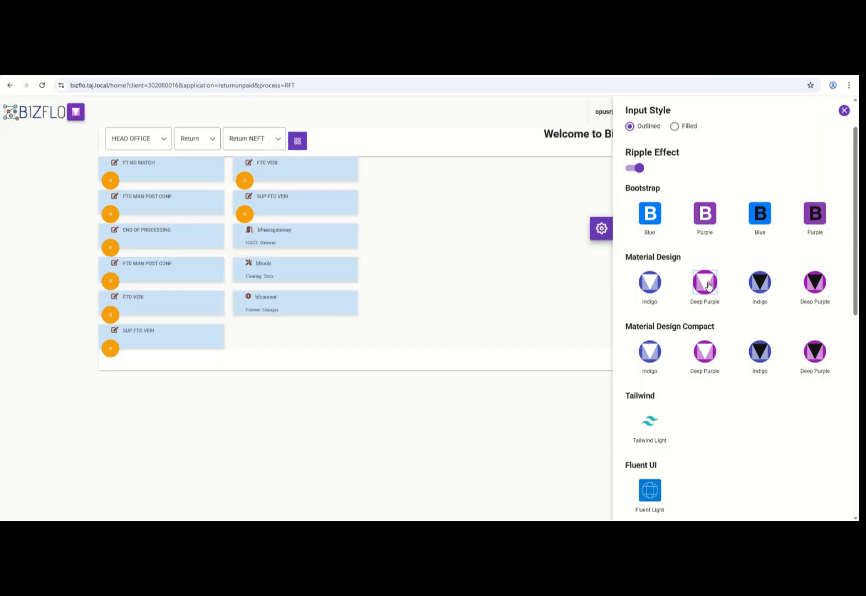
click(649, 420)
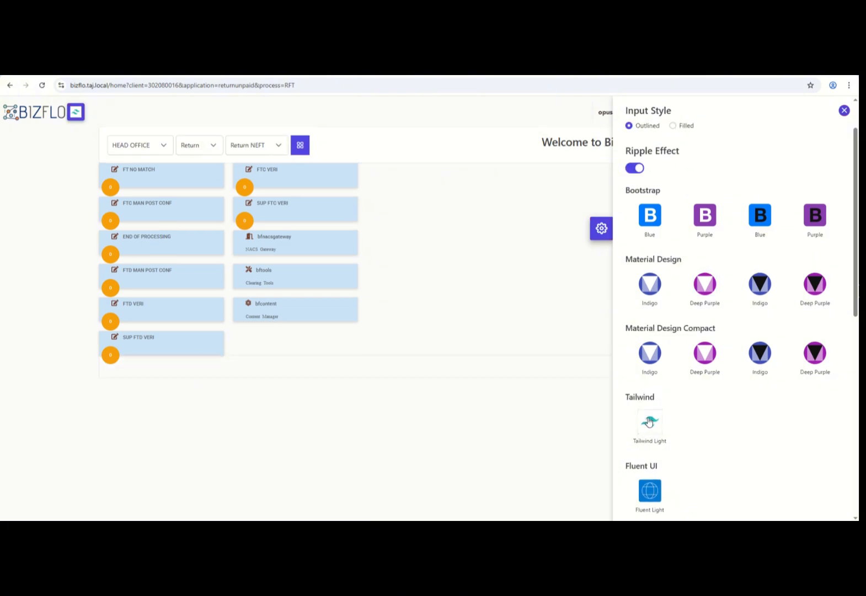
click(648, 491)
click(656, 215)
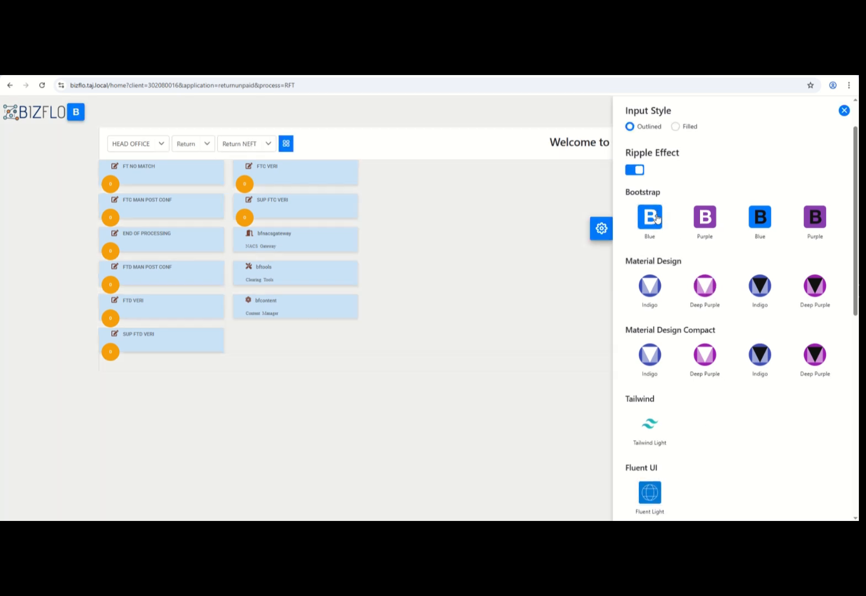
click(845, 110)
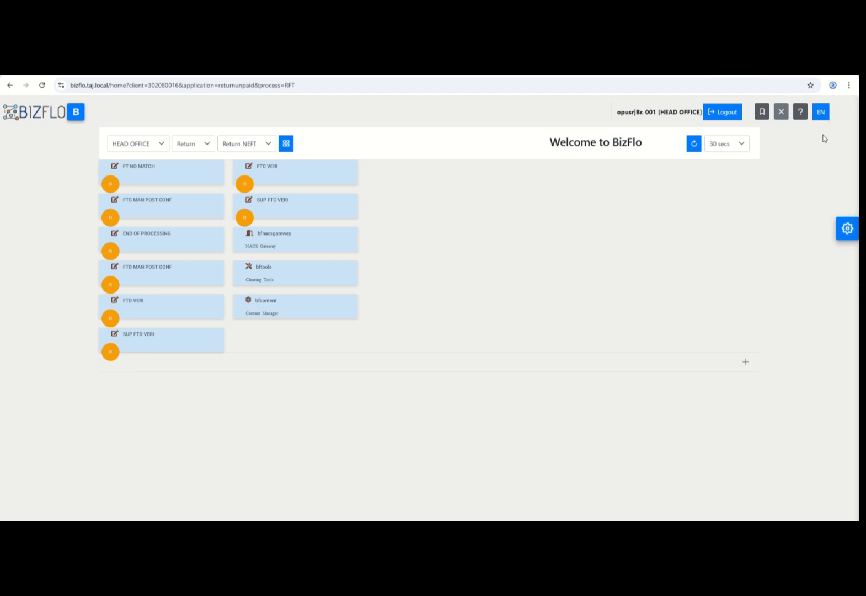
Switch the dashboard to Branch NEFT and launch the bfoutwardneft Outward NEFT application.
click(782, 113)
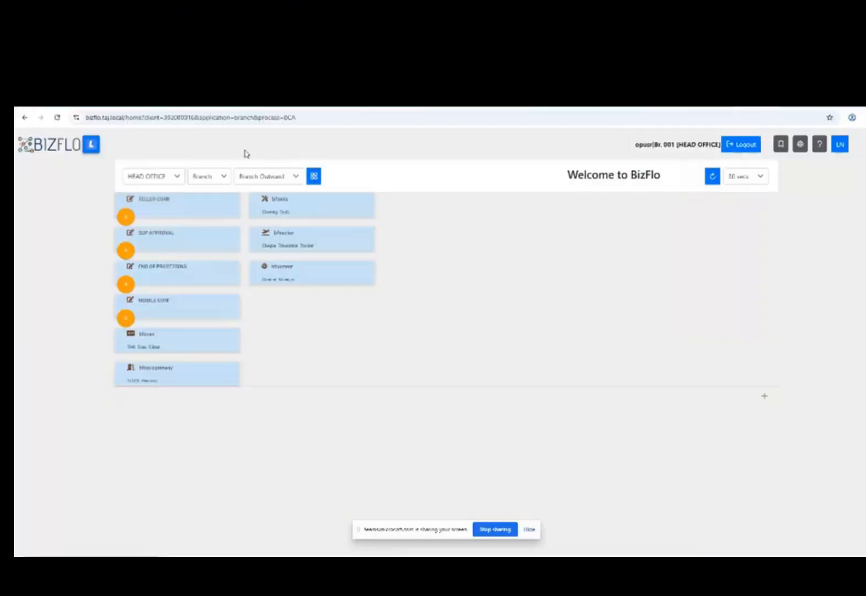
click(251, 176)
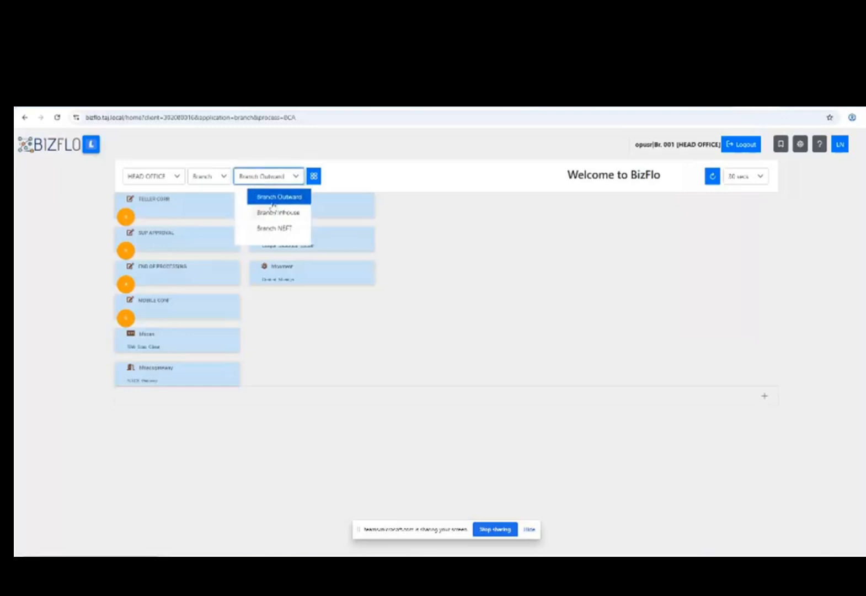
click(276, 229)
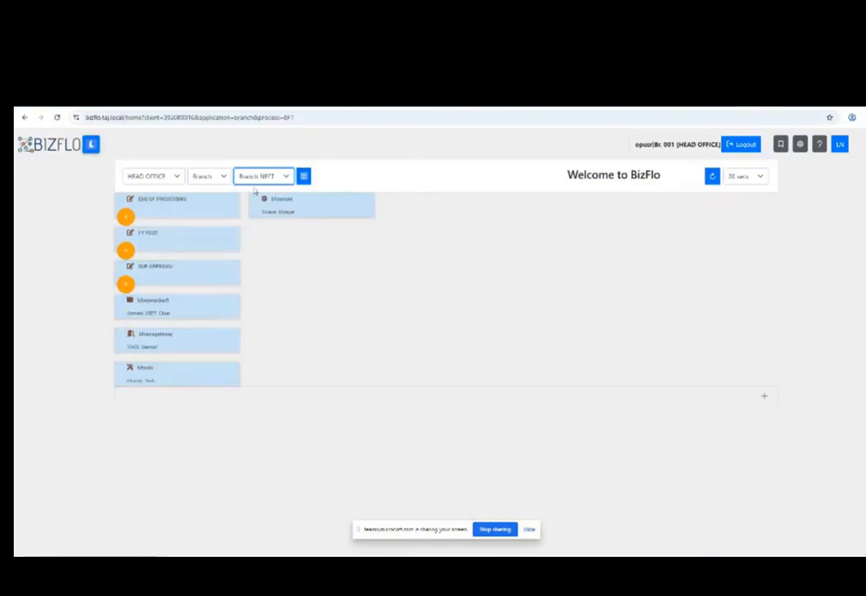
click(180, 315)
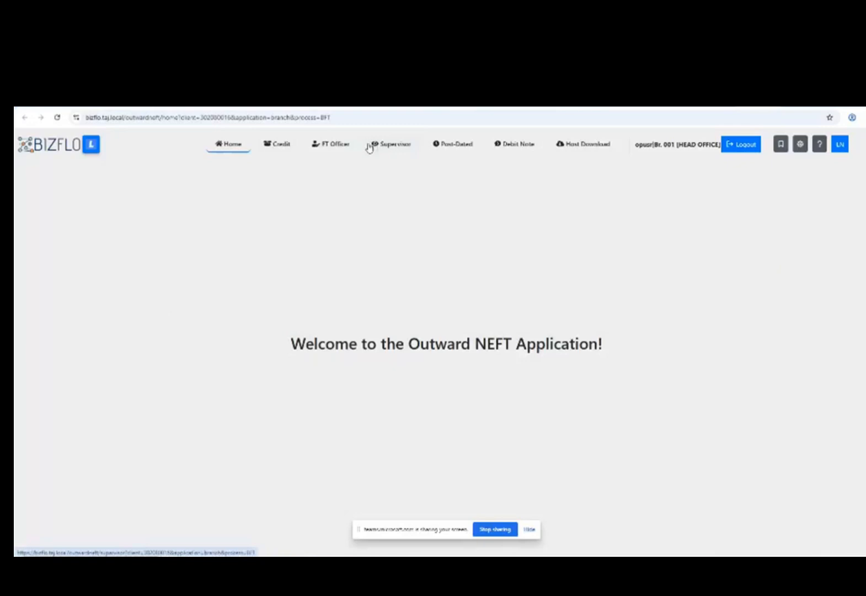
Look through the Credit, FT Officer and Supervisor pages, ending on FT Officer.
click(281, 147)
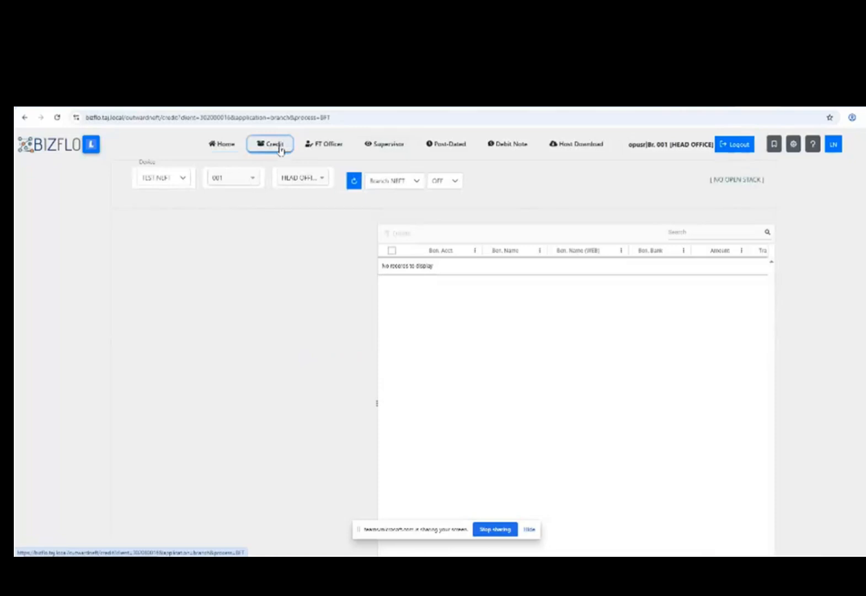
click(320, 146)
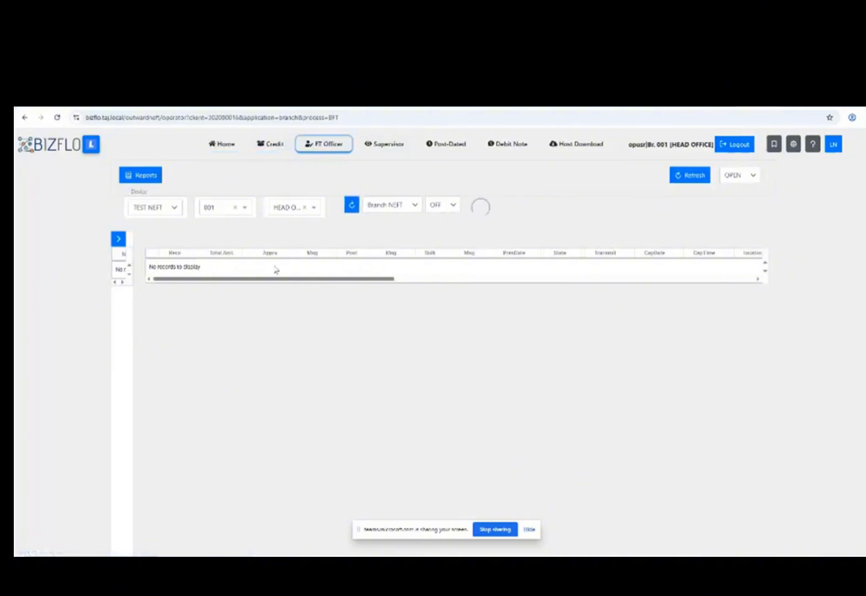
click(383, 151)
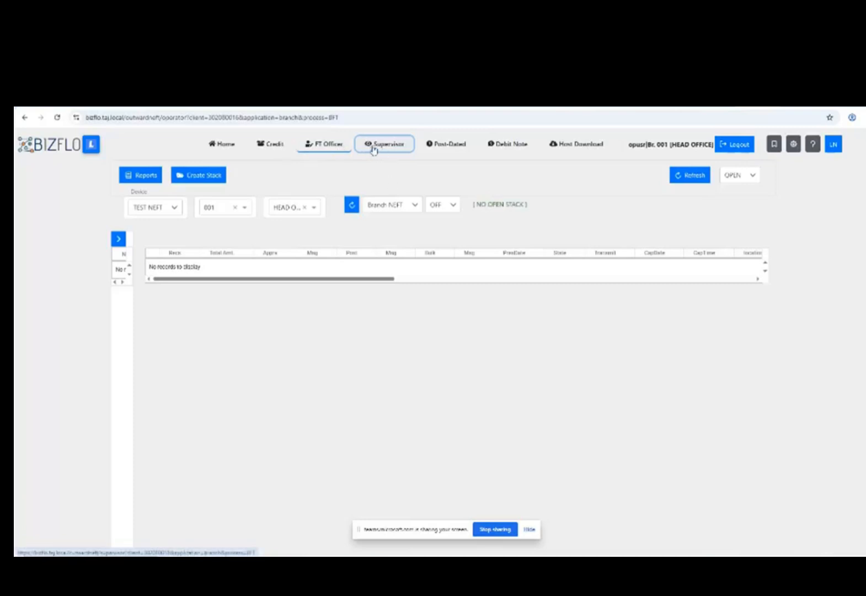
click(341, 146)
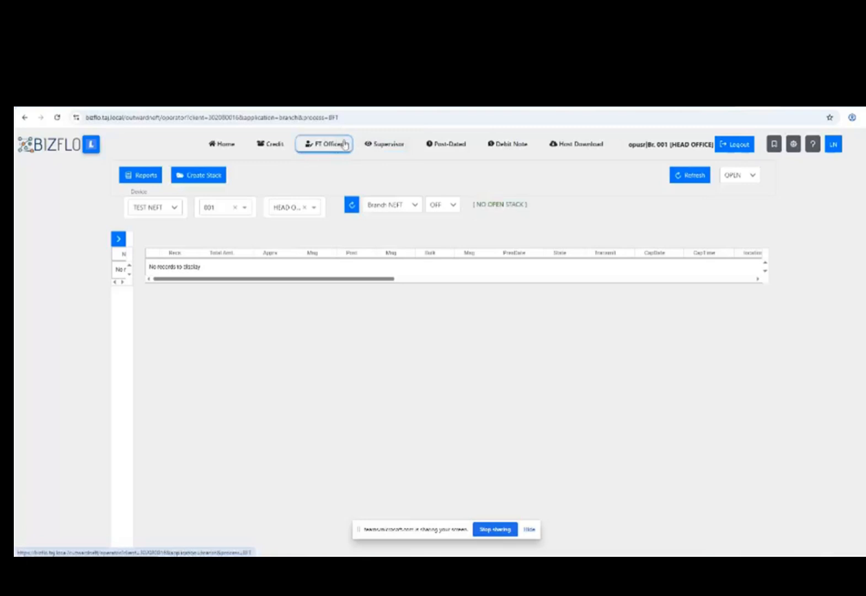
click(389, 143)
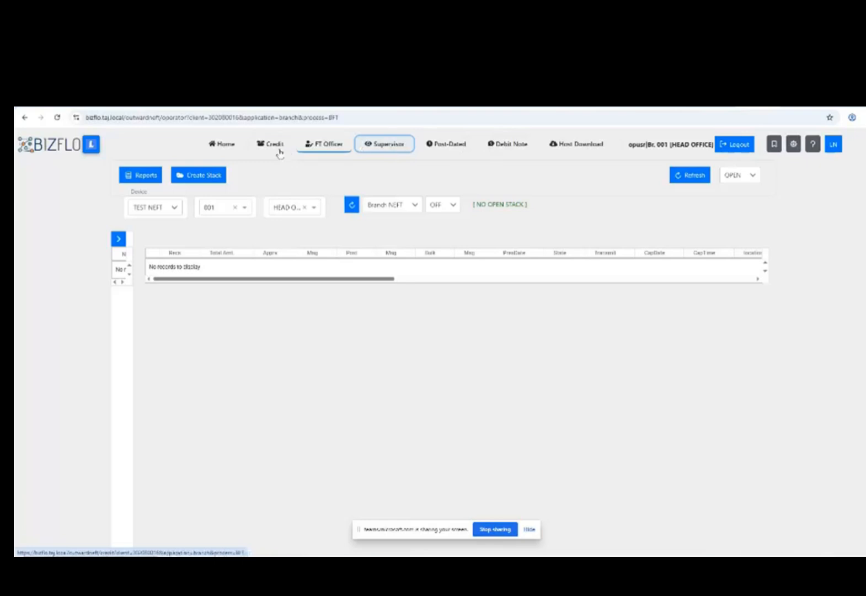
click(313, 145)
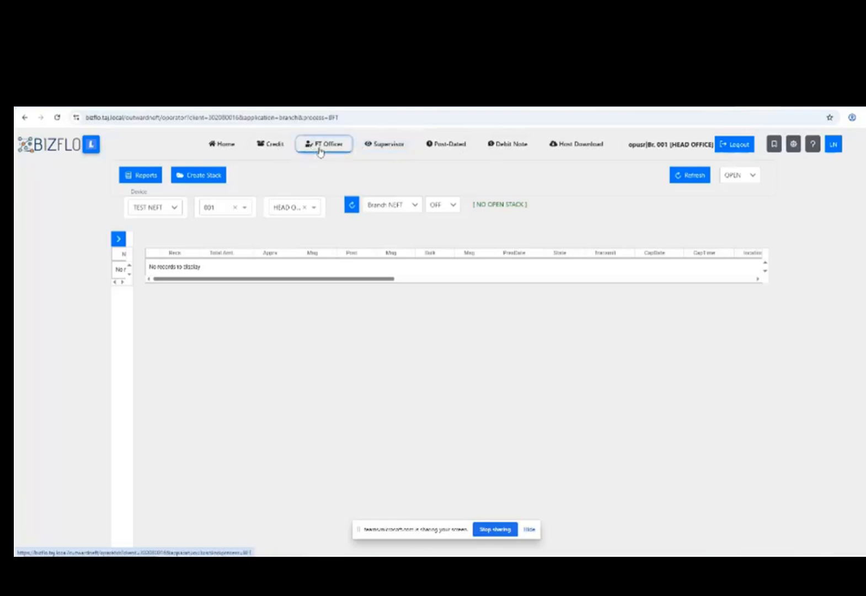
Create a new stack 20250912 - 1145 and close the creation form.
click(221, 177)
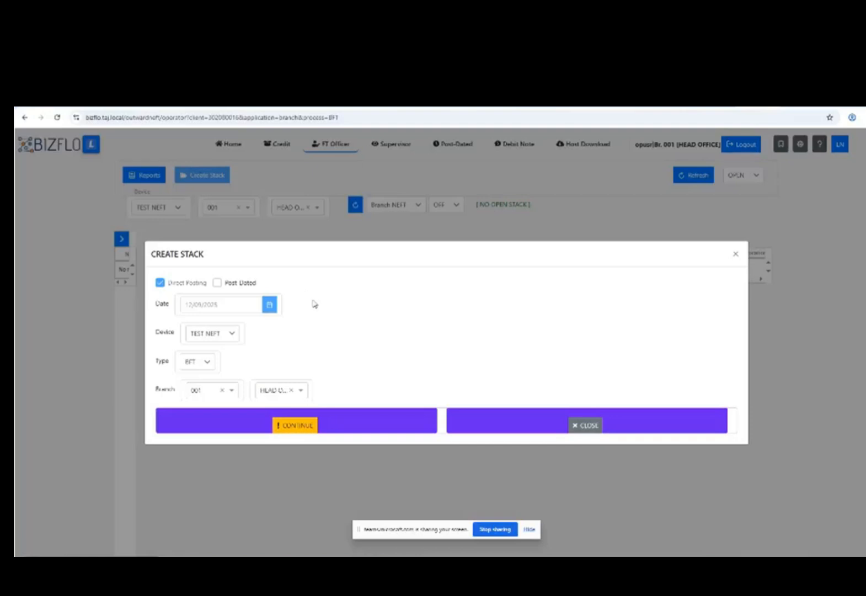
click(285, 429)
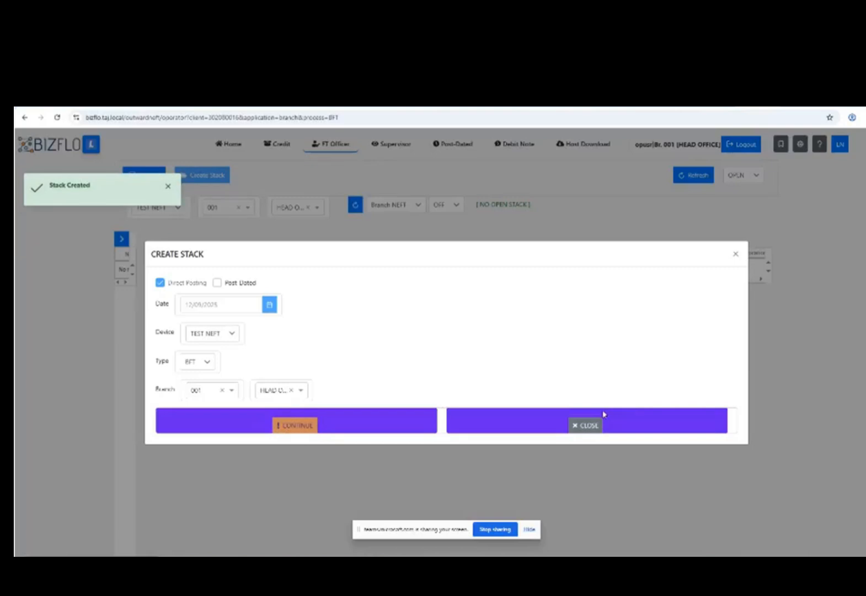
click(606, 413)
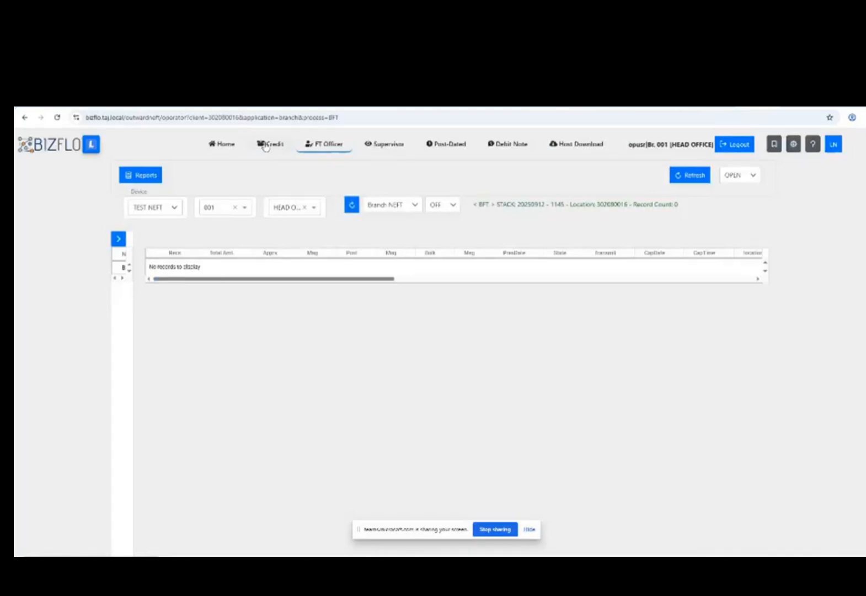
Return to the Credit form after checking Debit Note, then select the source ACCT field.
click(267, 144)
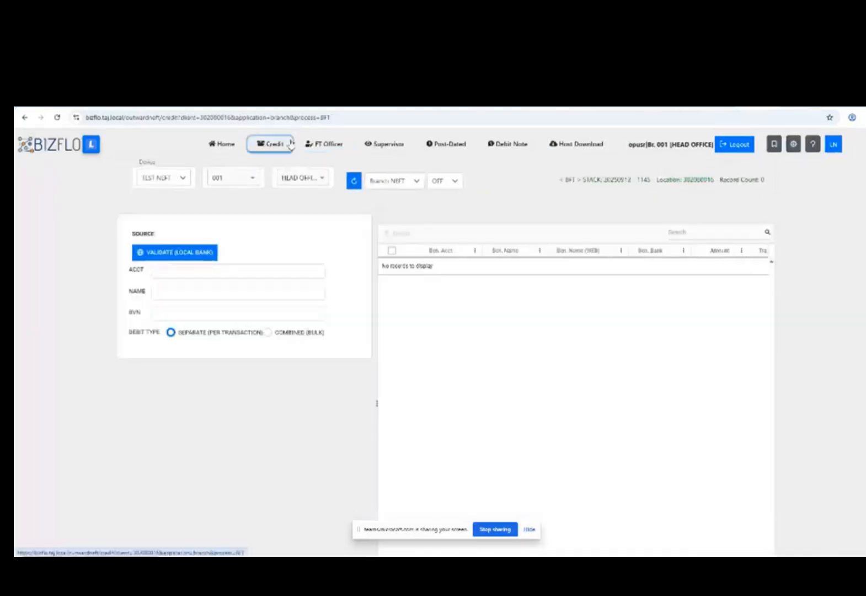
click(504, 146)
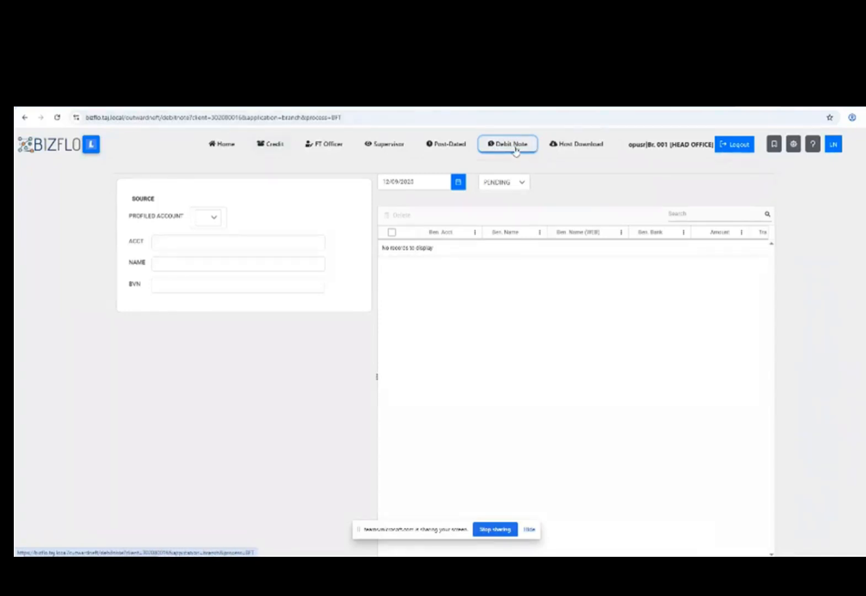
click(281, 148)
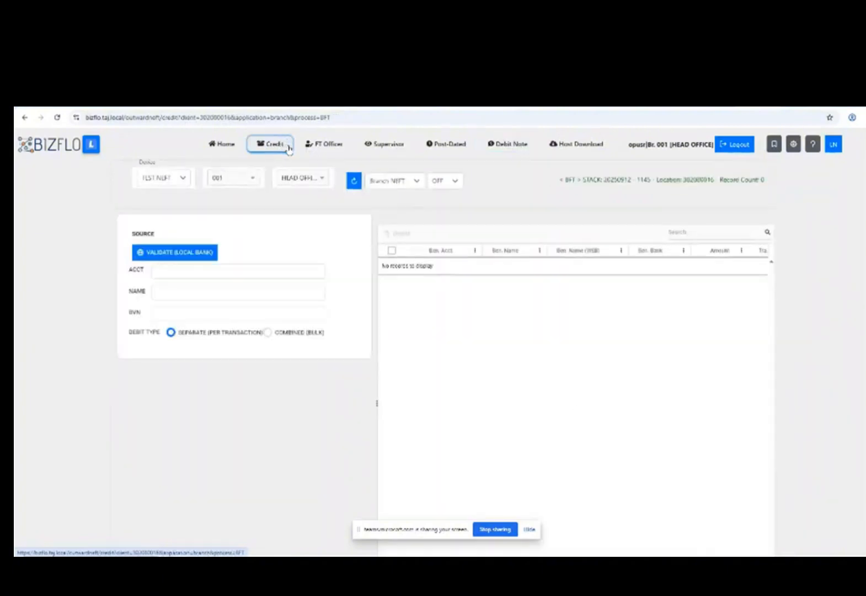
click(232, 269)
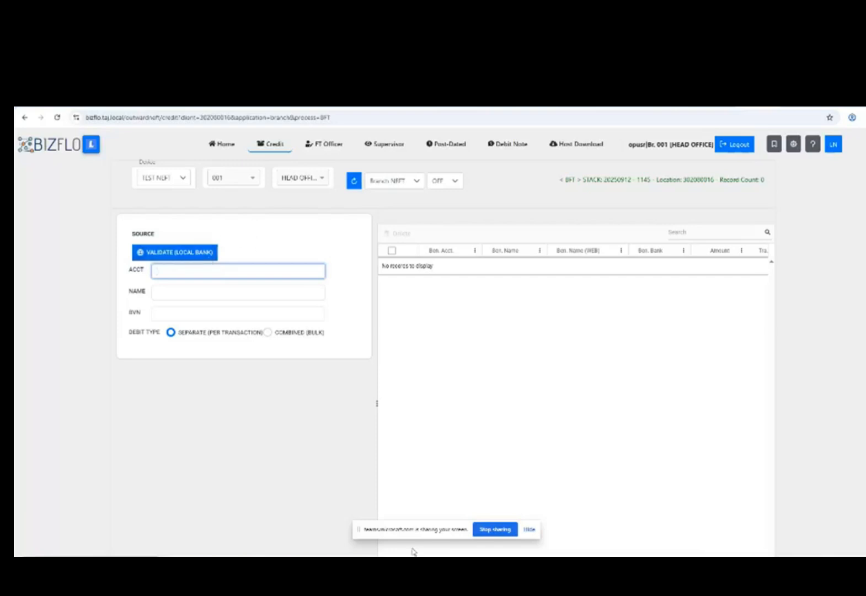
click(422, 565)
Copy the source account number on line 2 of the test-account notes.
click(108, 125)
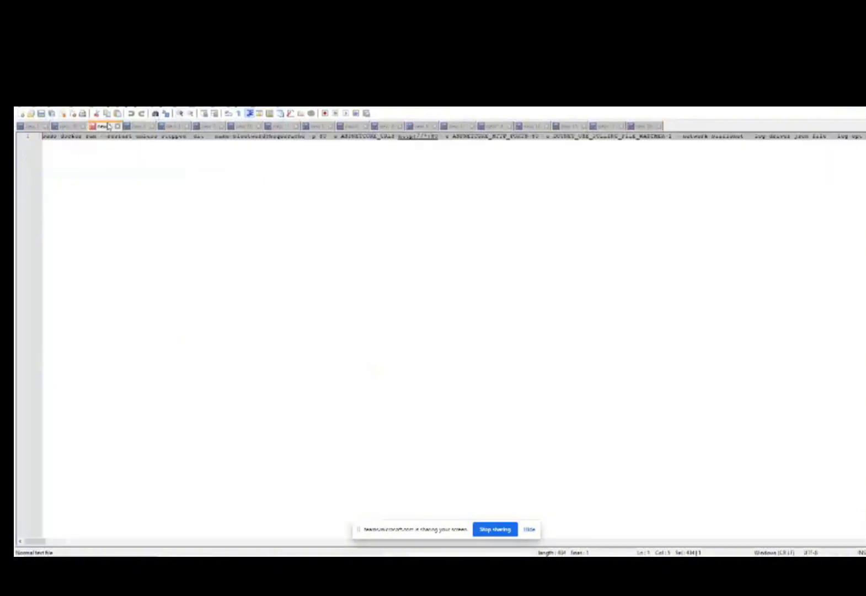
click(65, 126)
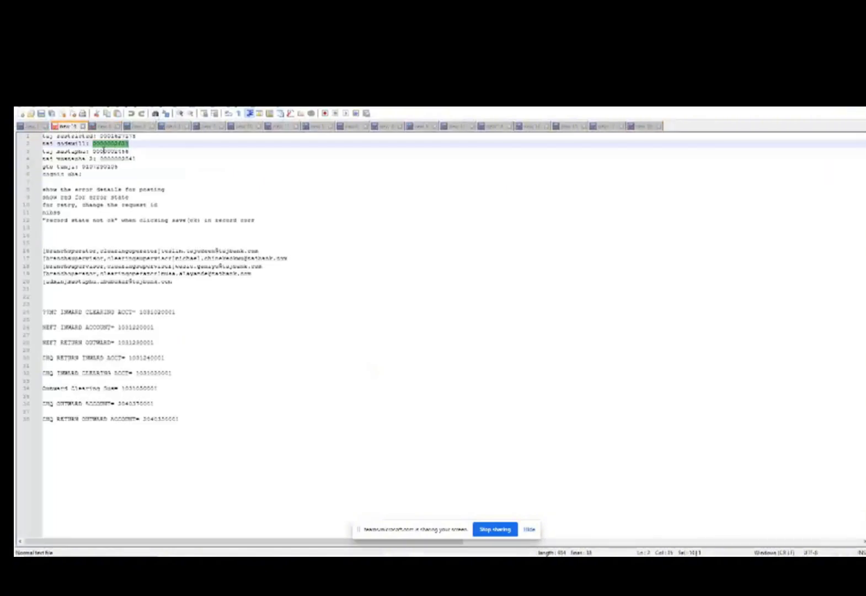
right_click(108, 141)
click(127, 158)
click(823, 94)
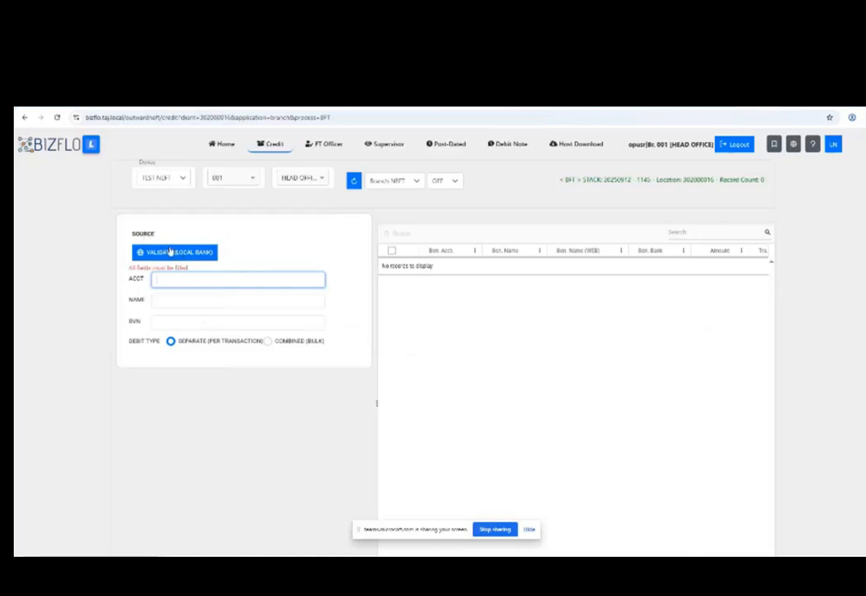
Paste the copied number into ACCT and validate it with the local bank.
key(ctrl+v)
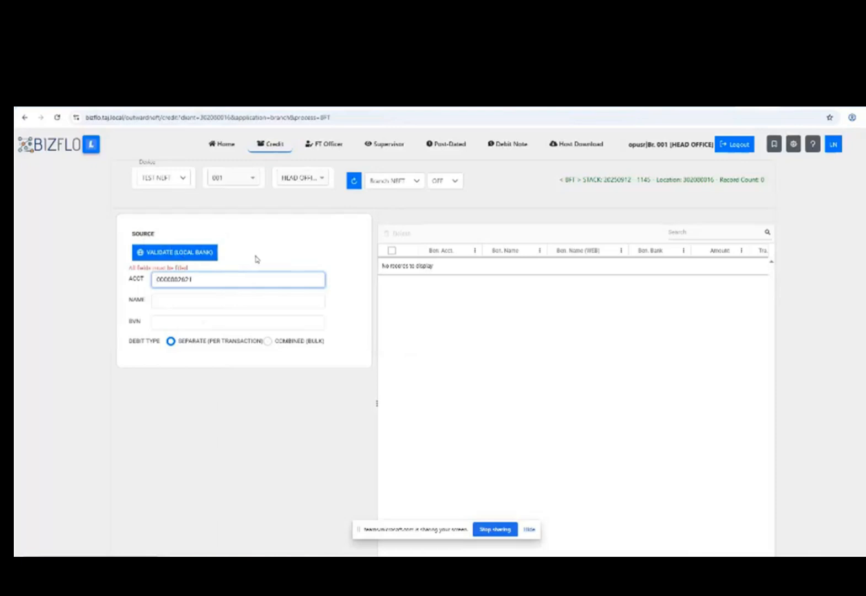
click(215, 255)
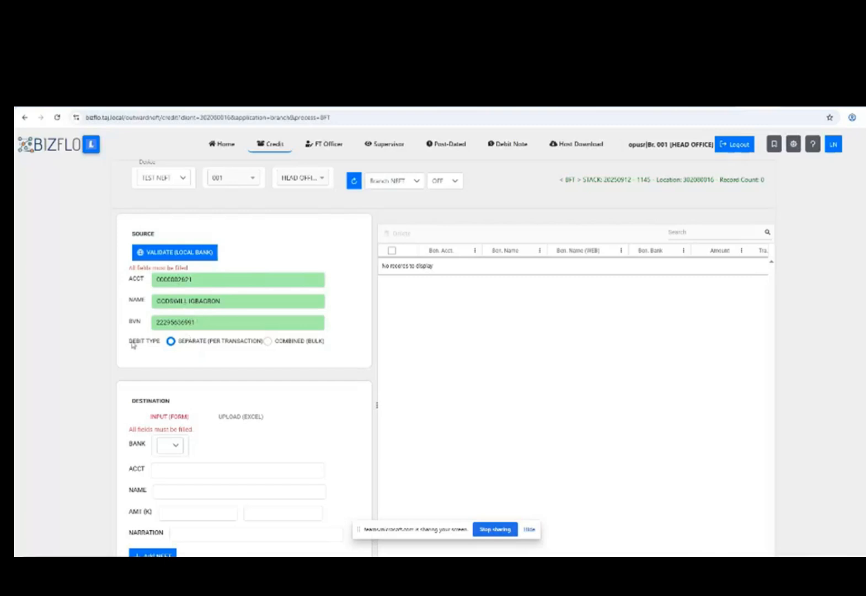
Toggle the debit type to COMBINED and back to SEPARATE.
drag(131, 346, 160, 346)
click(158, 343)
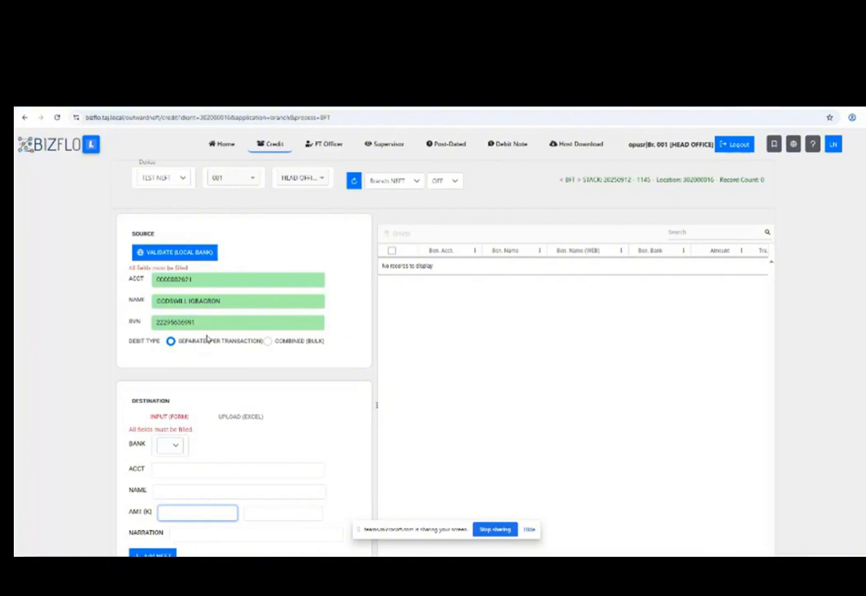
click(269, 341)
click(235, 362)
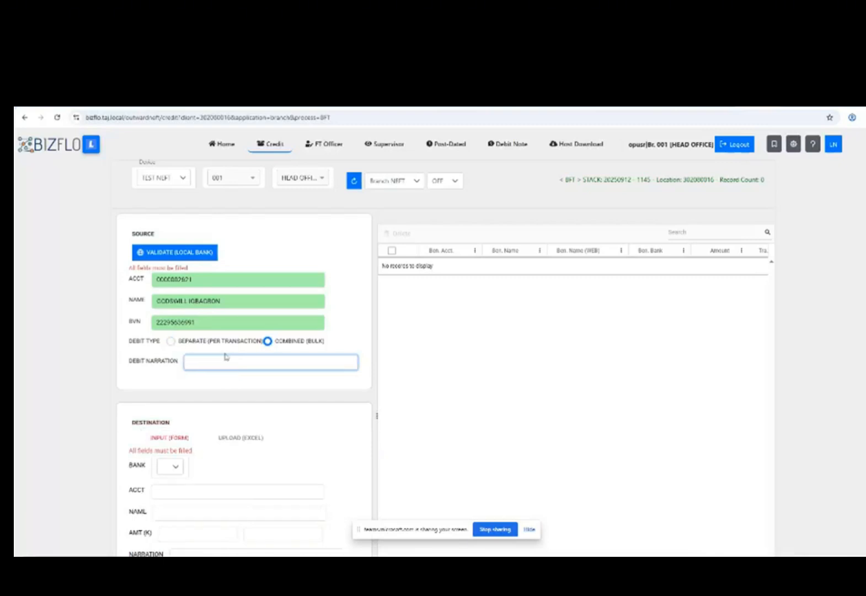
click(171, 343)
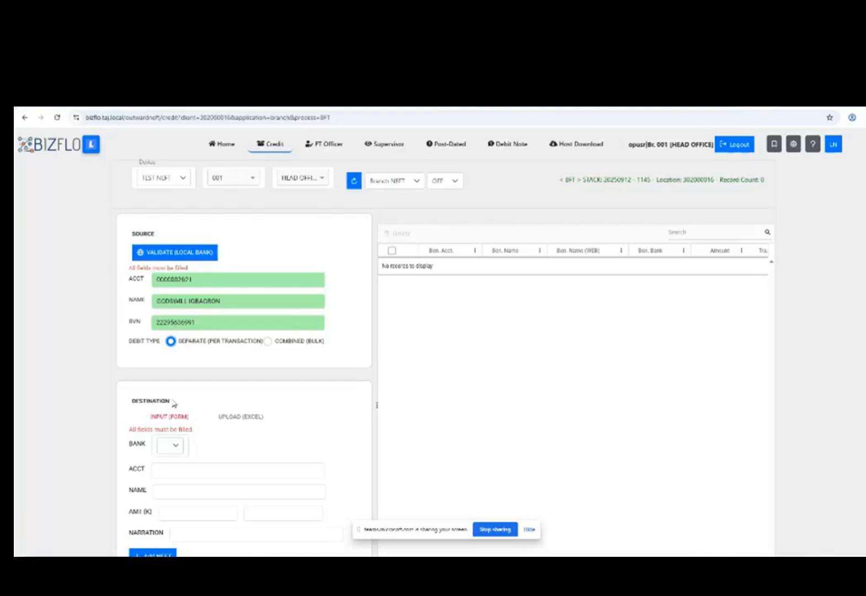
Check the destination bank list and fields, then switch to the UPLOAD (EXCEL) option.
click(173, 448)
click(174, 448)
click(195, 469)
click(191, 489)
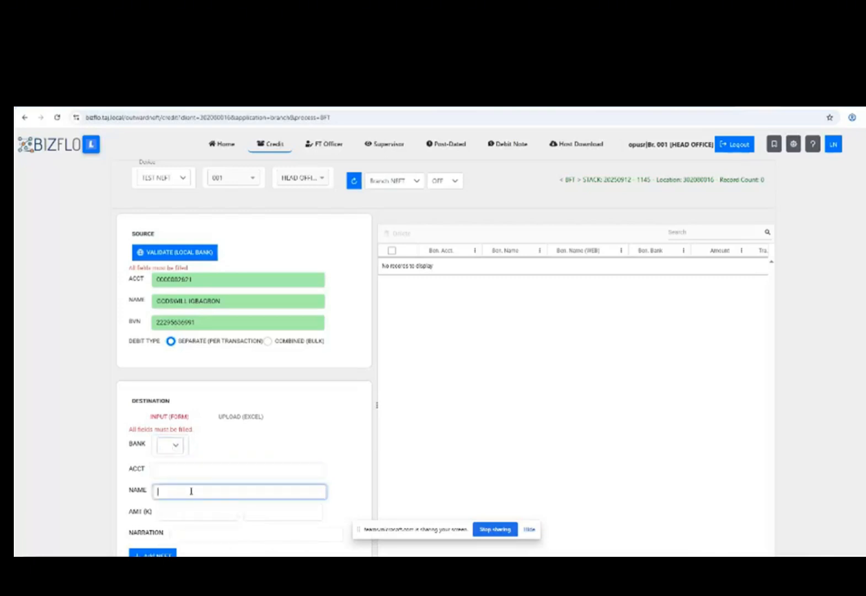
click(243, 419)
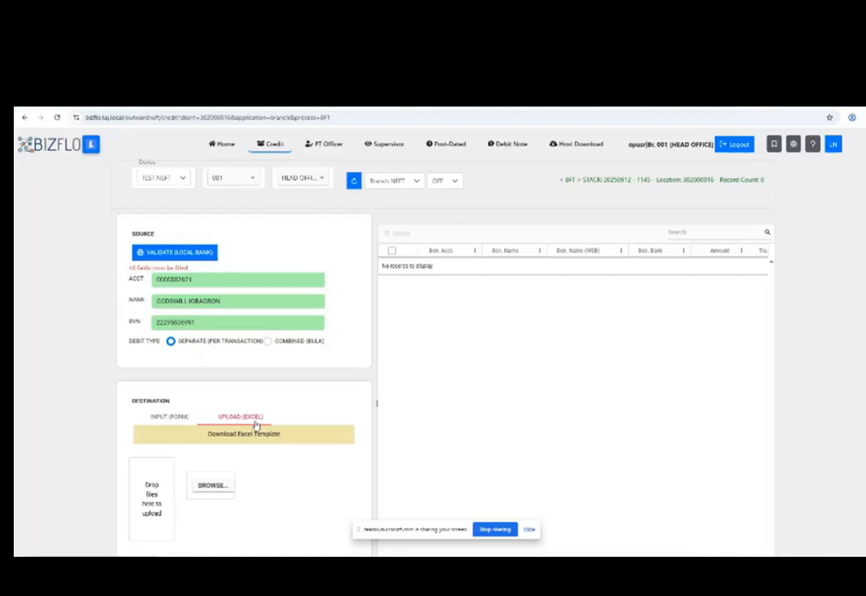
Return to form entry and choose GTCO Plc as the destination bank.
click(186, 421)
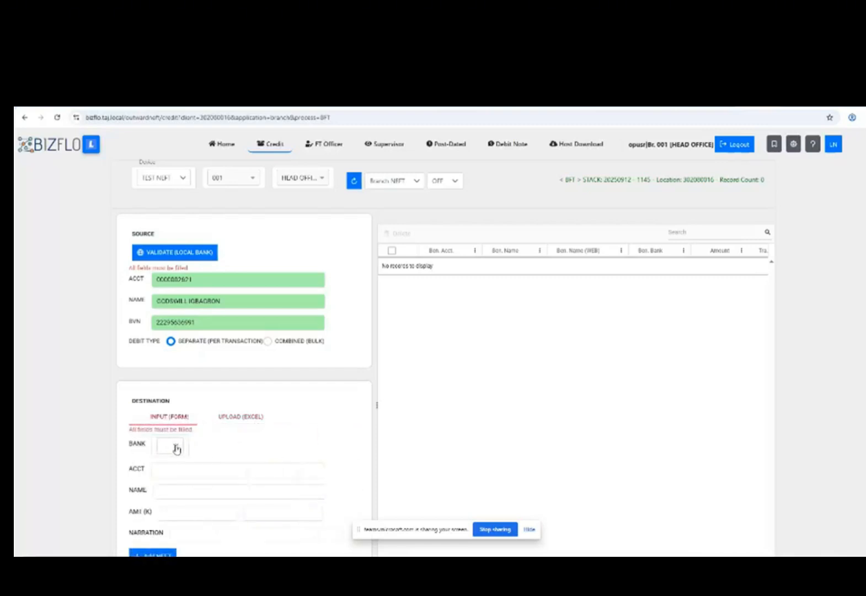
click(176, 448)
drag(309, 475, 309, 491)
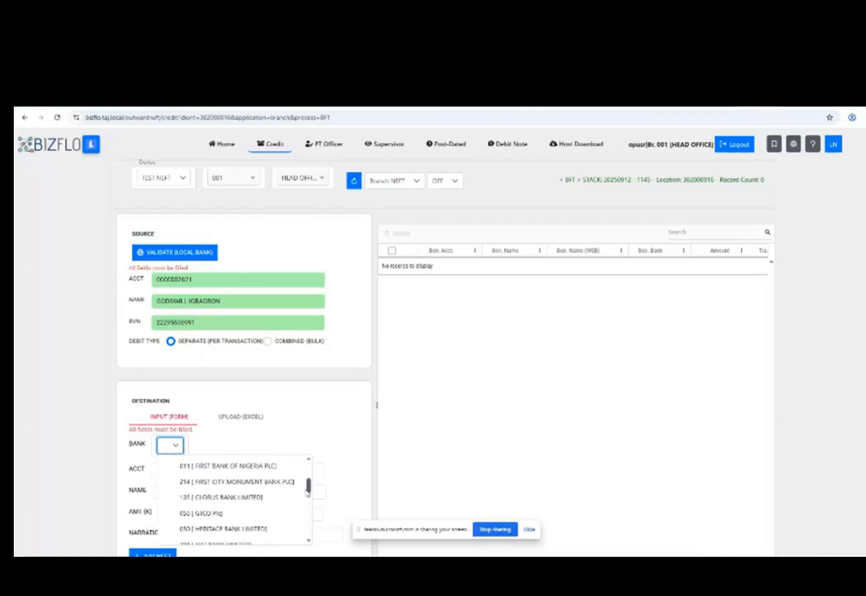
click(223, 513)
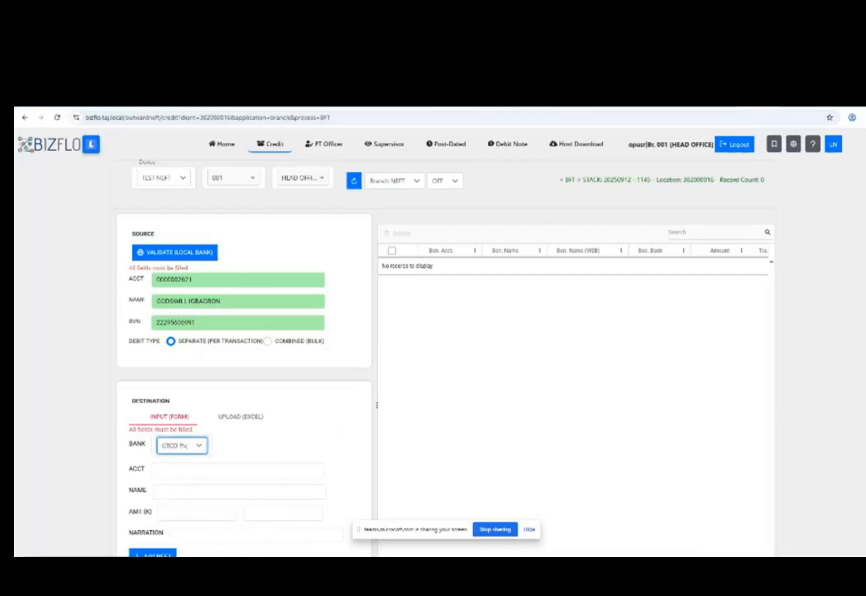
Copy the GTB account number from the notes into the destination ACCT field.
key(alt+Tab)
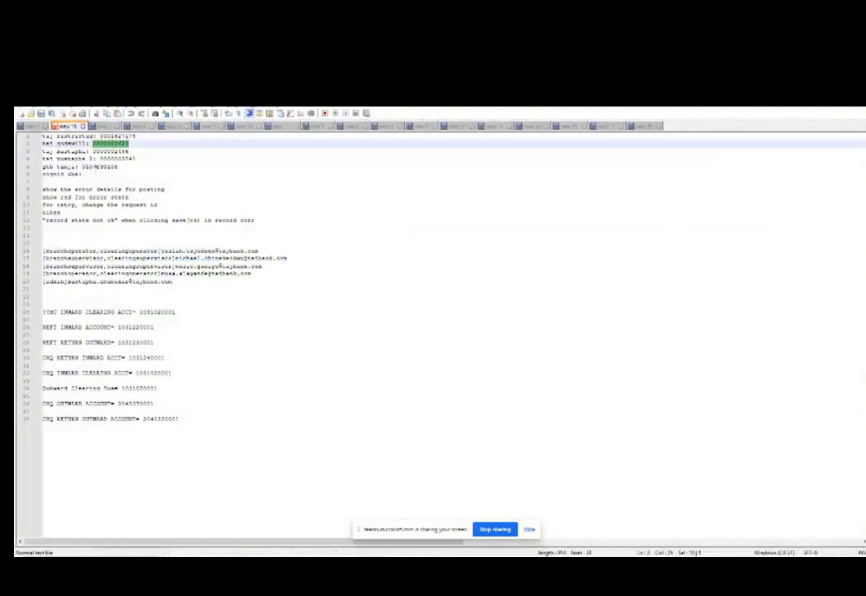
double_click(98, 167)
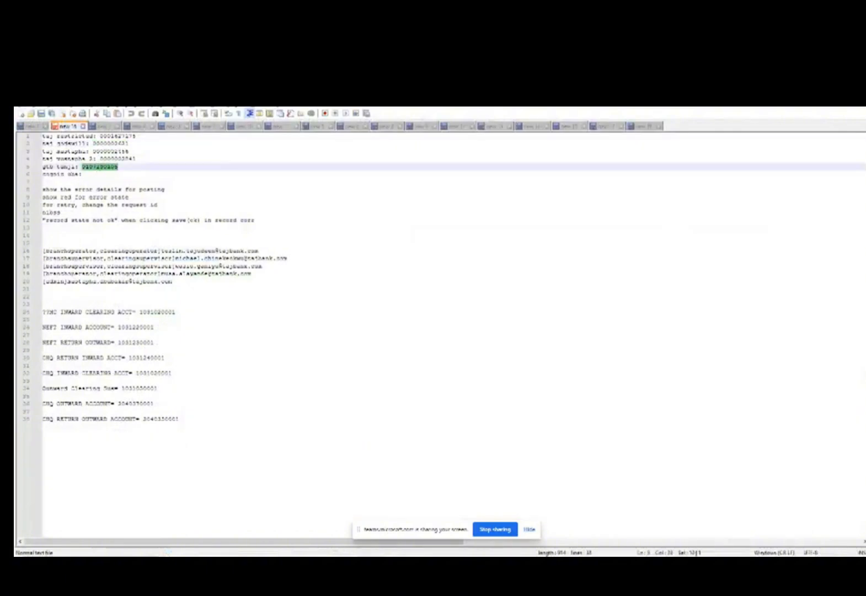
key(alt+Tab)
click(202, 467)
Add a NEFT credit: pasted account, beneficiary's name, amount 1500000, narration PAYMENT FOR SERVICES RENDERED.
key(ctrl+v)
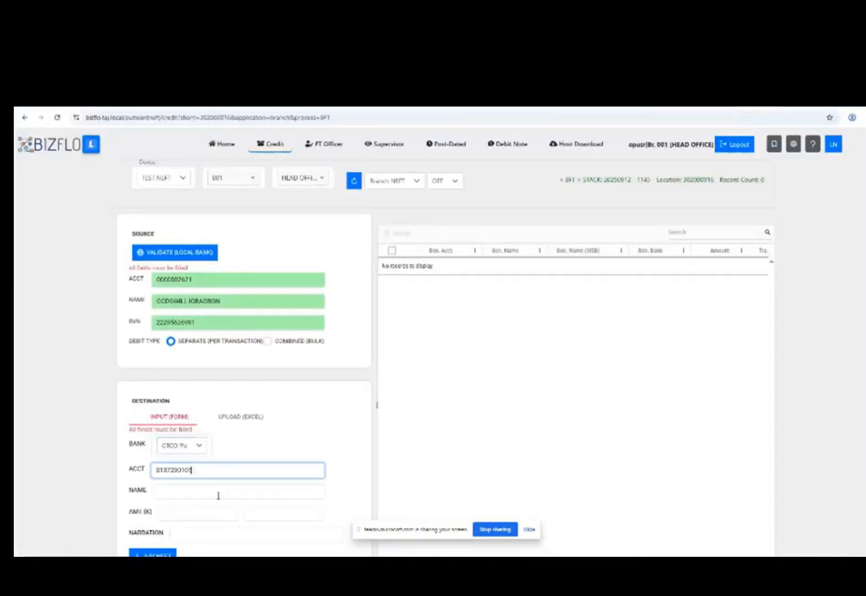
click(199, 488)
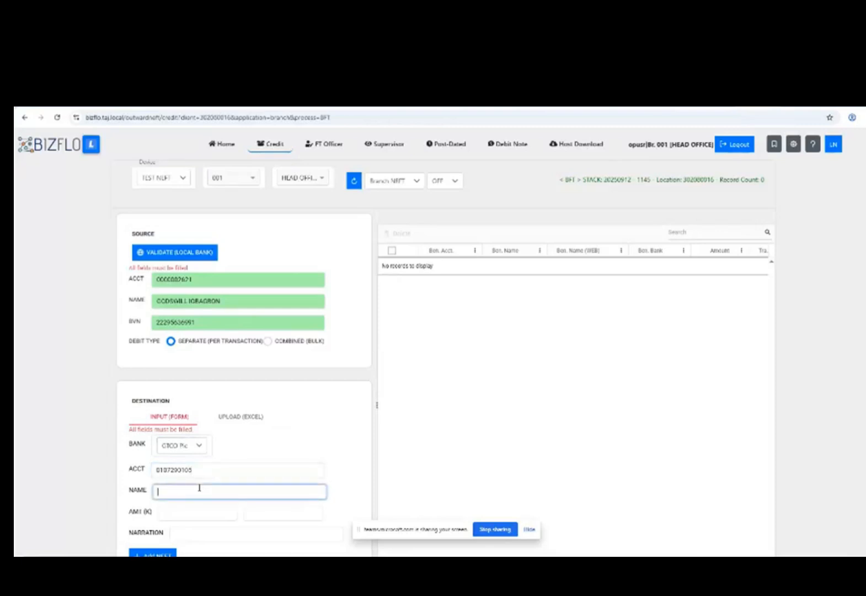
click(199, 517)
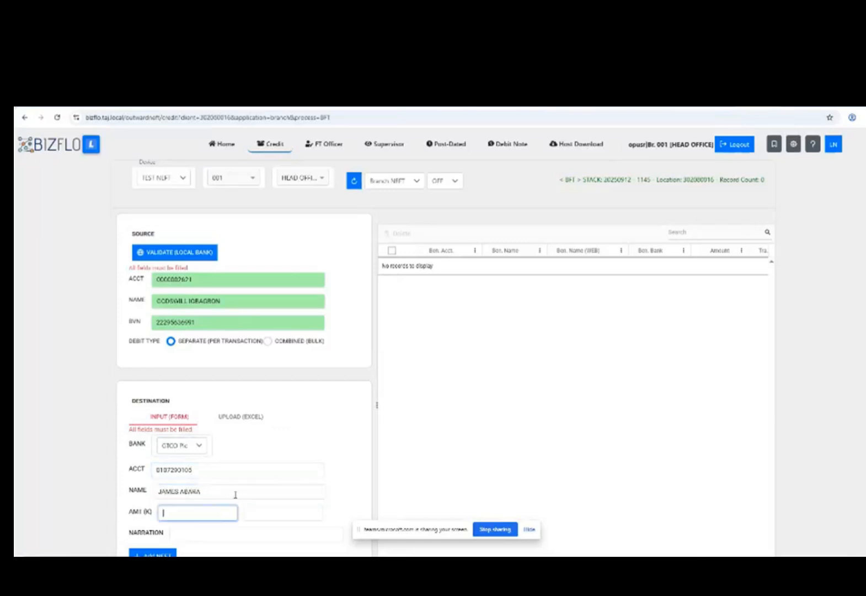
text(1500000)
click(216, 533)
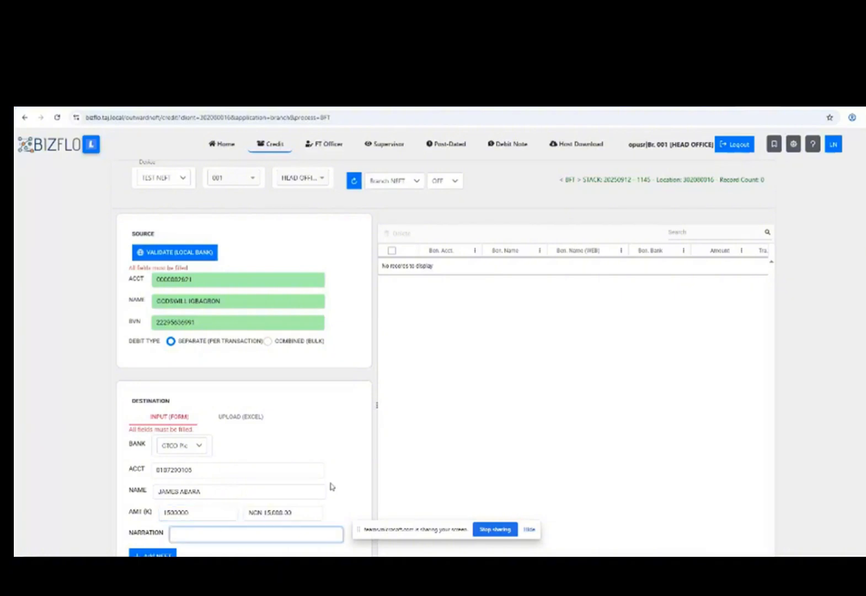
text(pyAY)
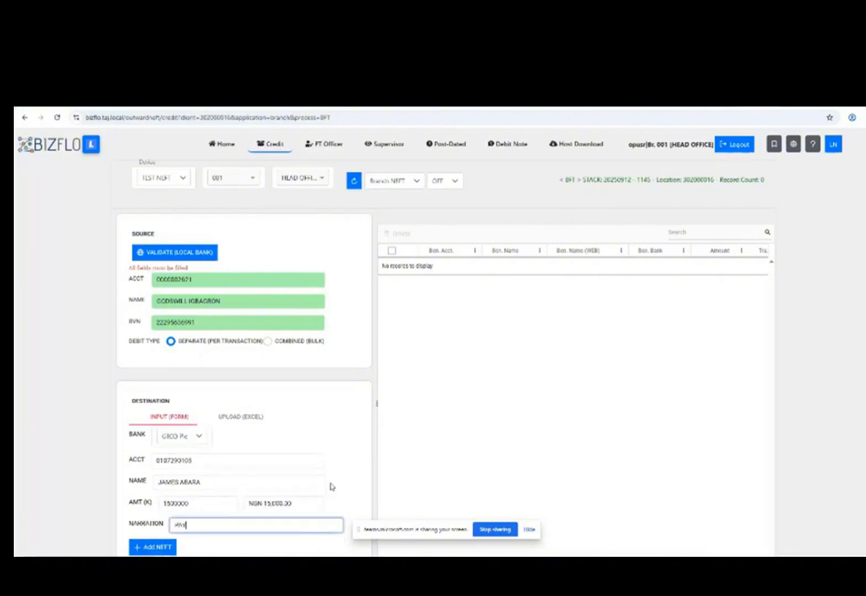
text(MENT FOR SERVICES RENDERED)
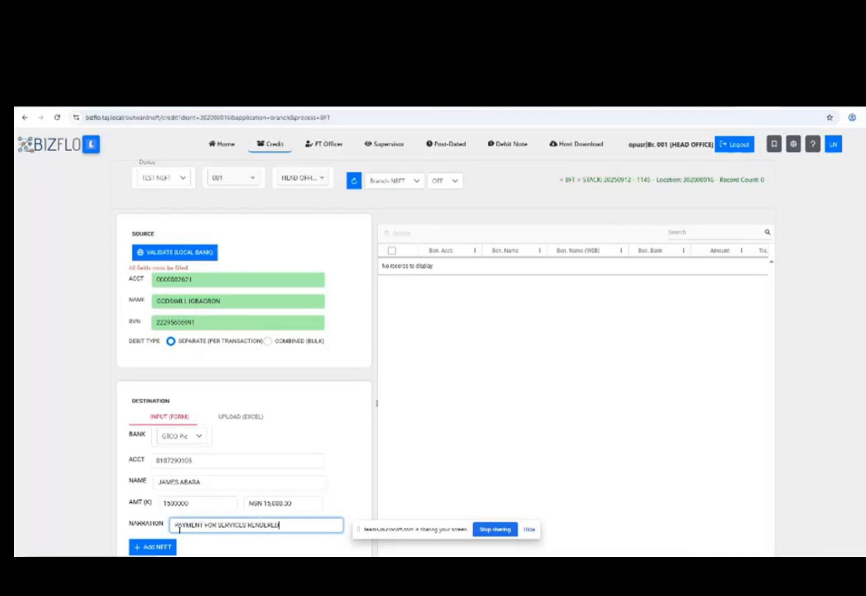
click(163, 547)
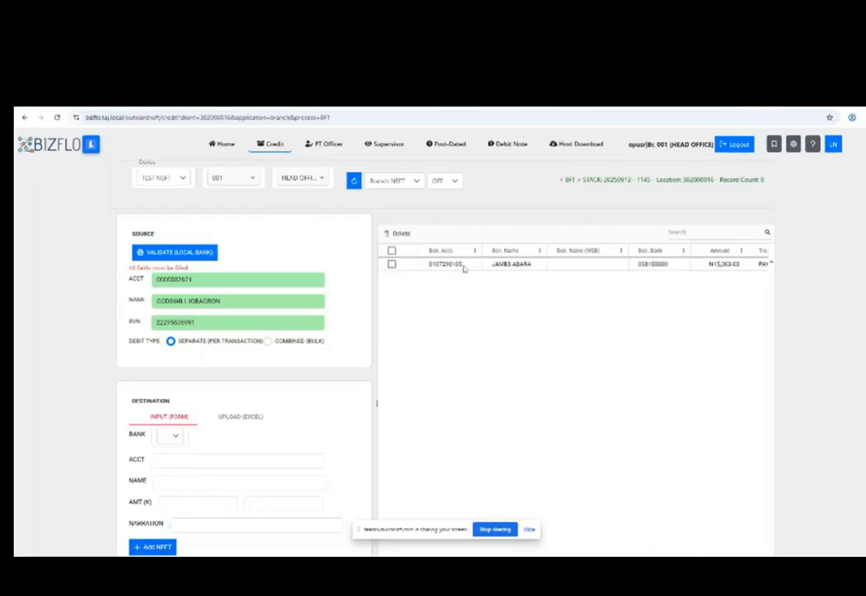
Download the NEFT Excel template from UPLOAD (EXCEL) and show it in the Downloads folder.
click(232, 419)
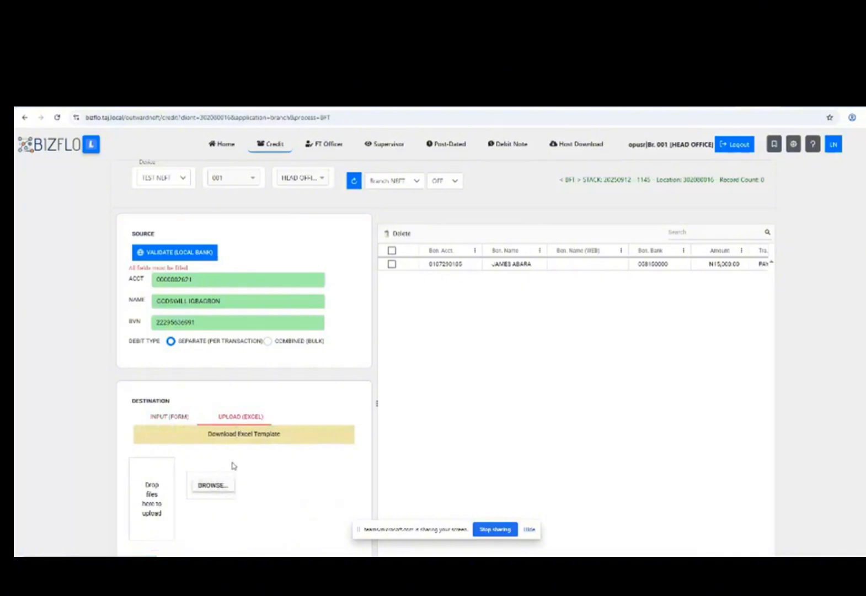
click(261, 436)
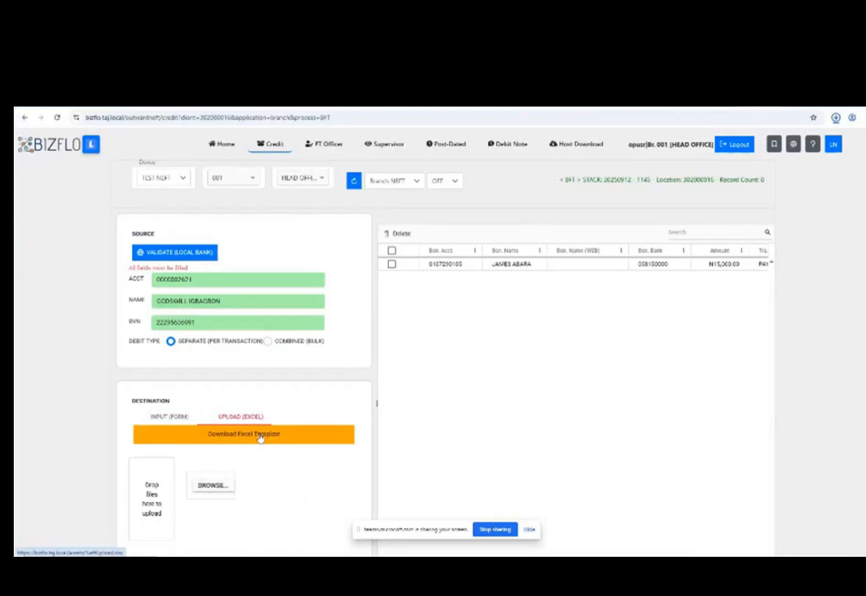
mouse_move(775, 135)
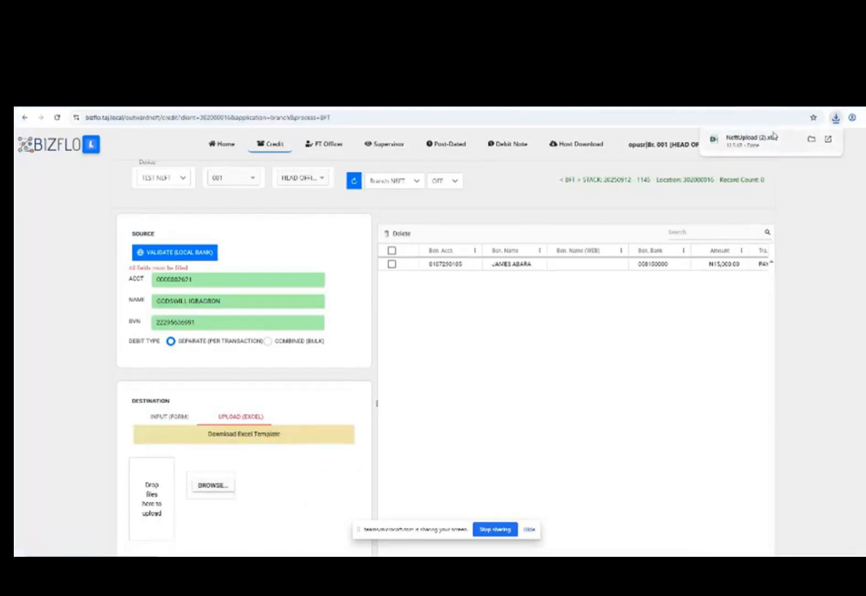
click(812, 140)
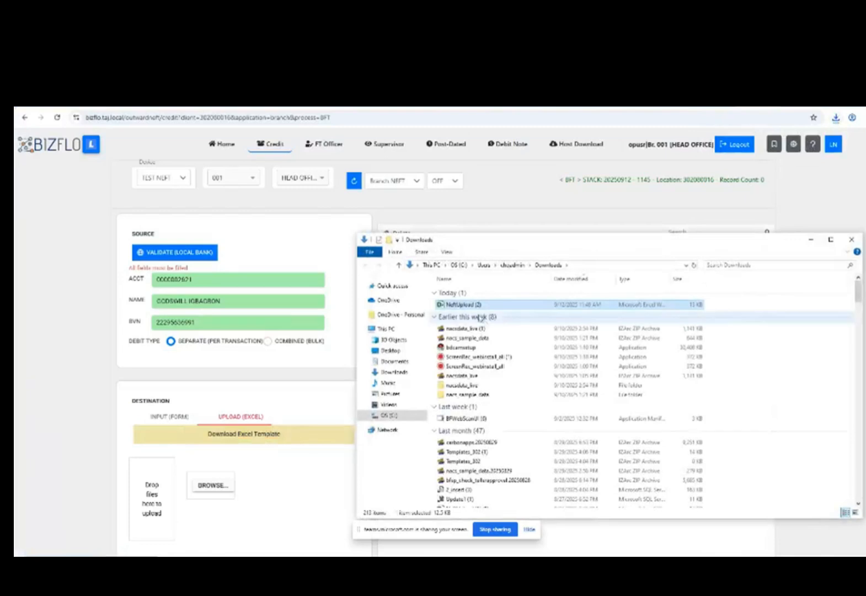
Open NeftUpload (2) and review the first transaction, confirming bank code 011 on BANKS.
double_click(464, 306)
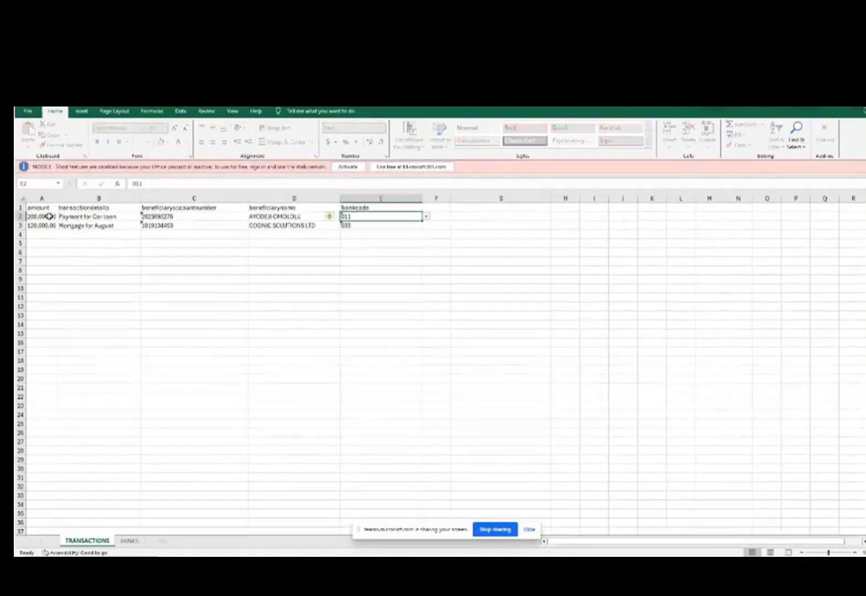
click(37, 217)
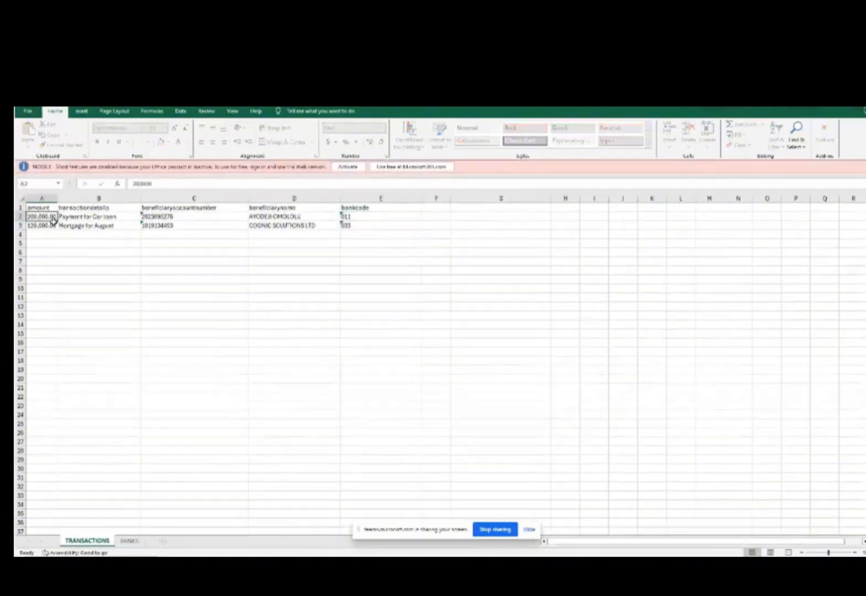
click(77, 218)
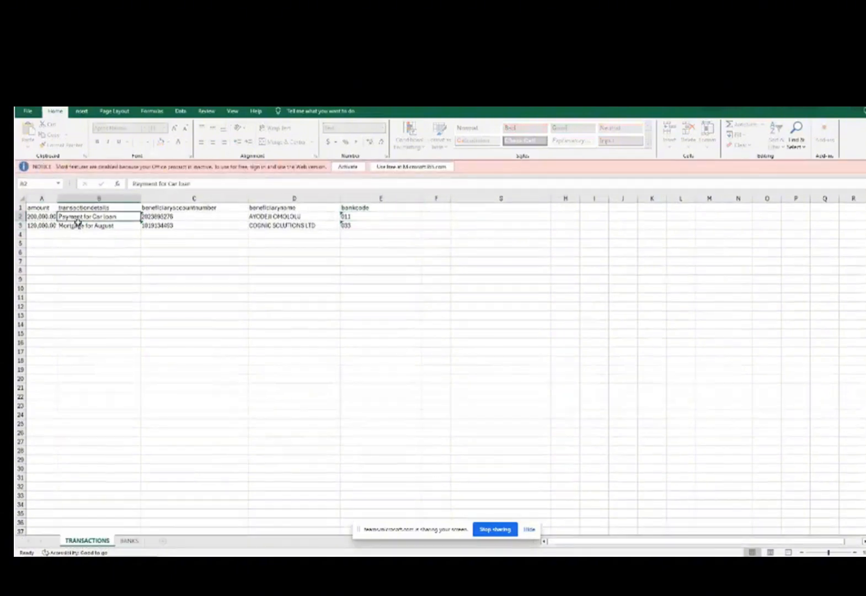
click(162, 219)
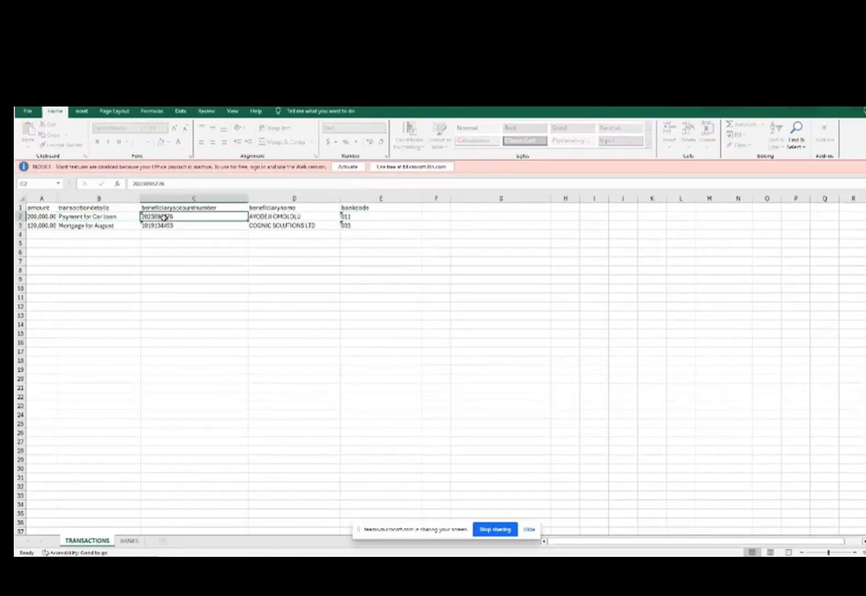
click(268, 219)
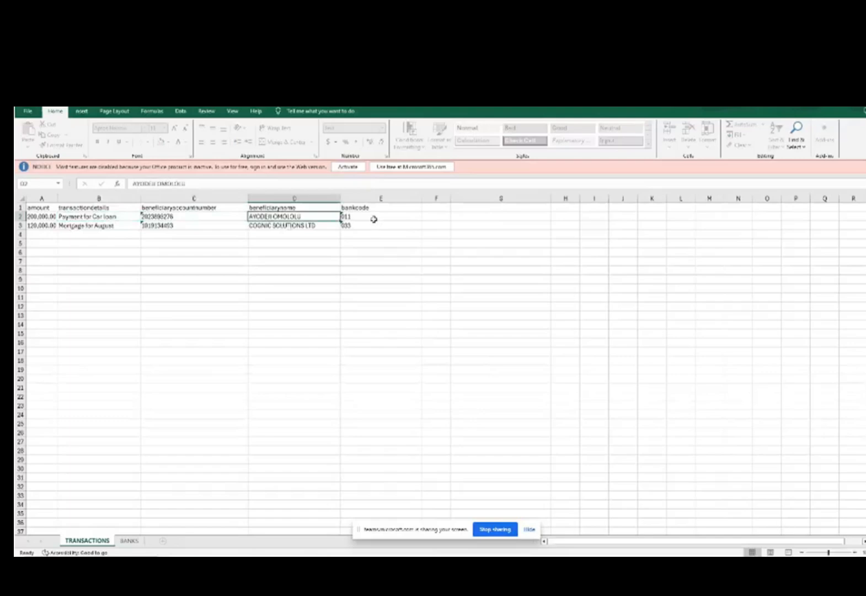
click(374, 220)
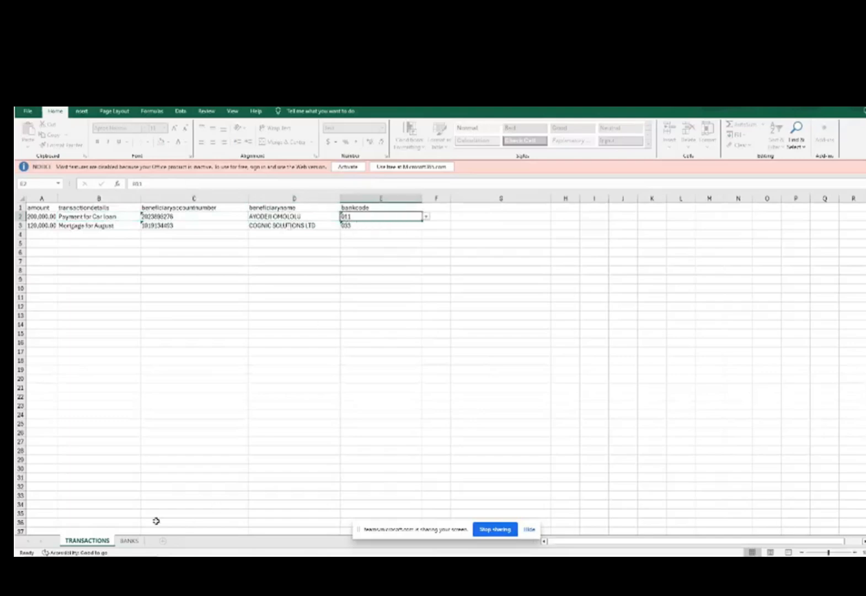
click(130, 541)
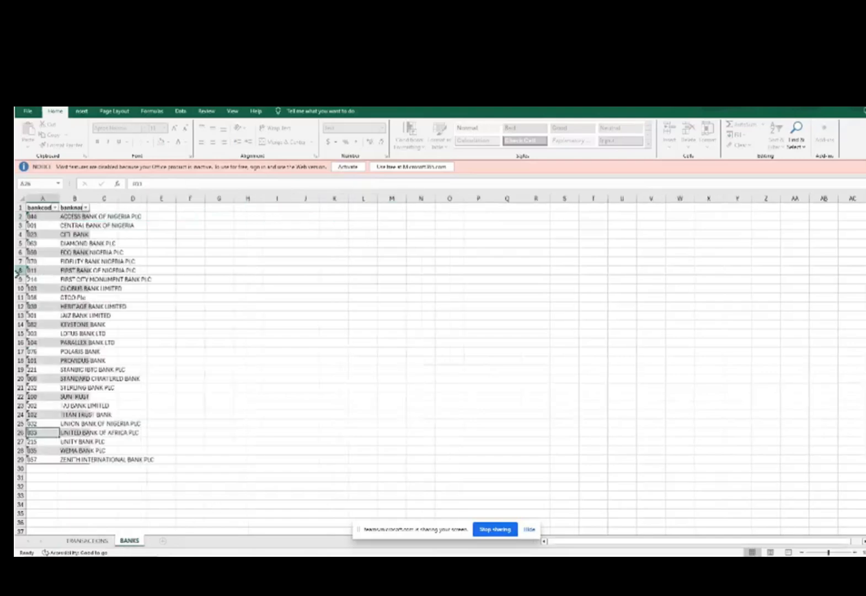
click(18, 270)
click(98, 540)
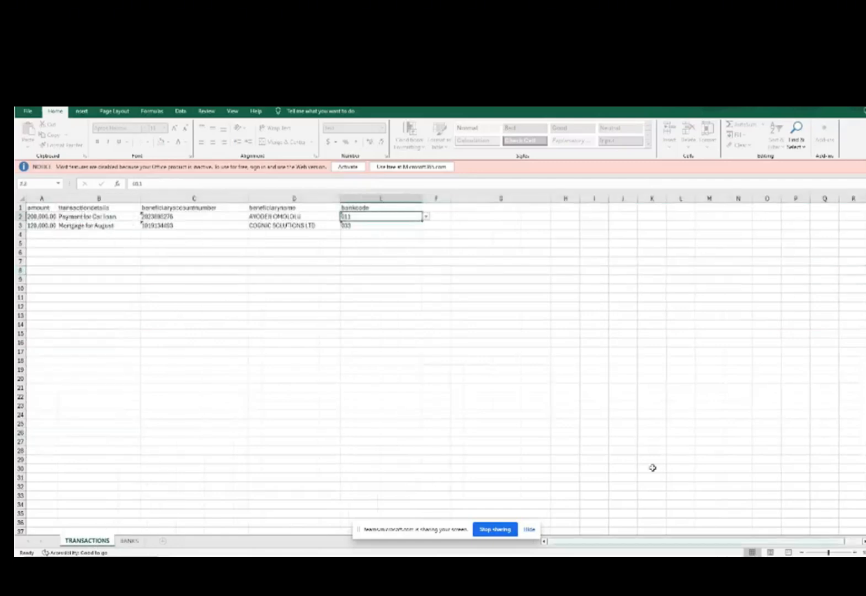
Review the second transaction and confirm its bank code 033 on the BANKS sheet.
click(45, 226)
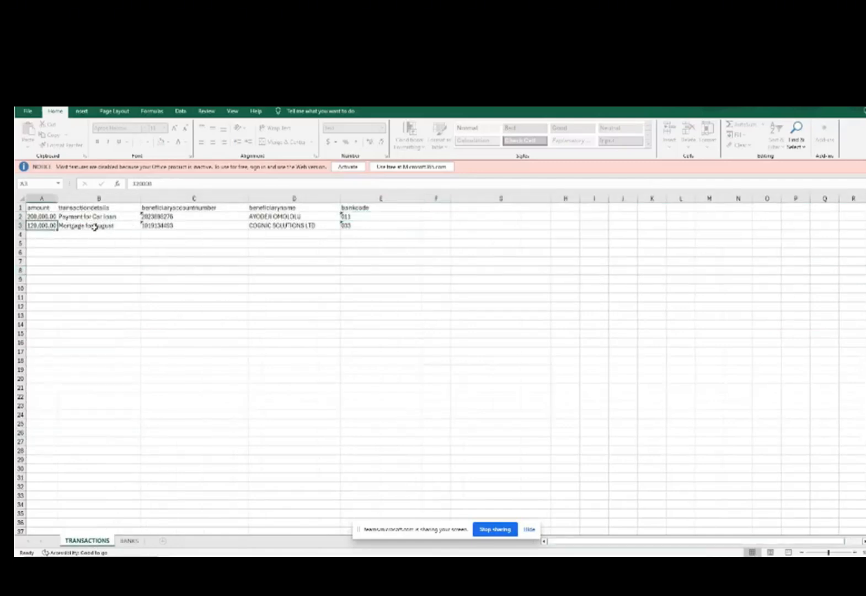
click(95, 227)
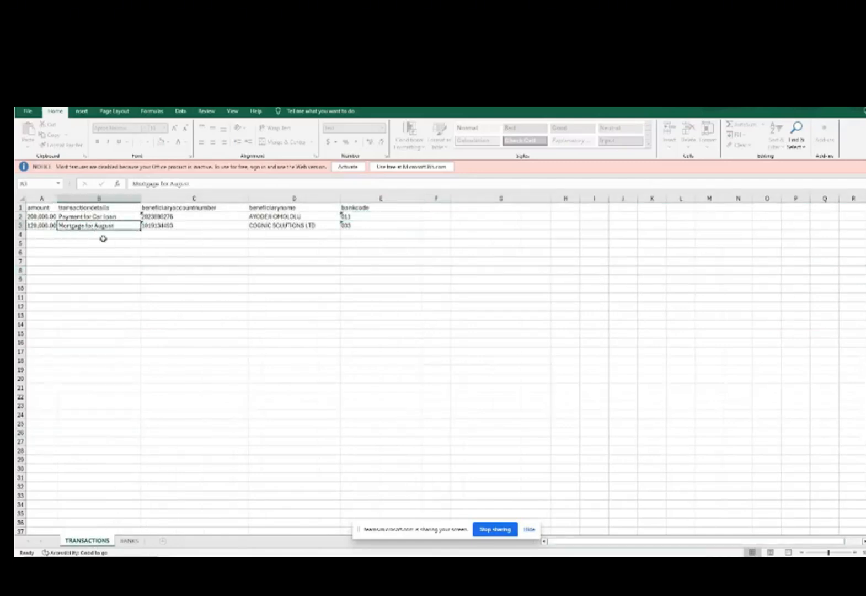
click(176, 226)
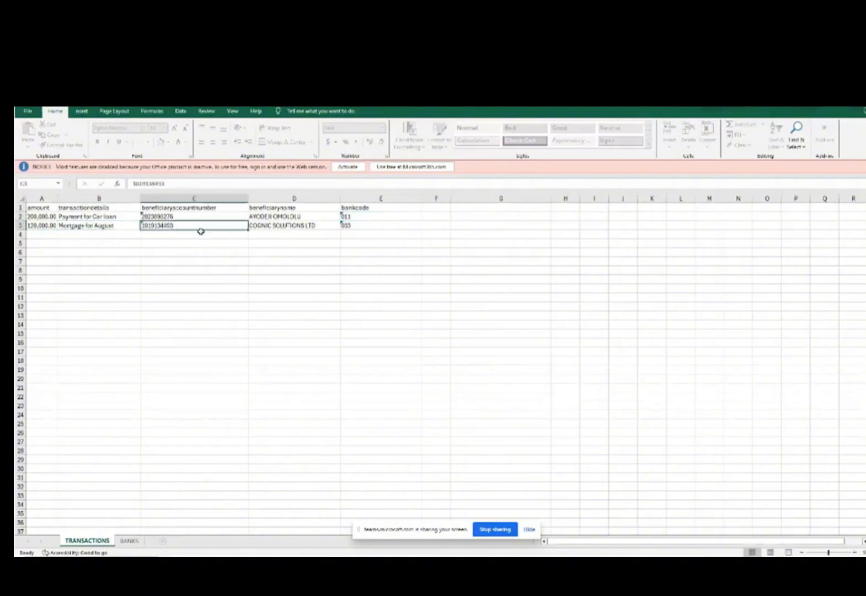
click(273, 227)
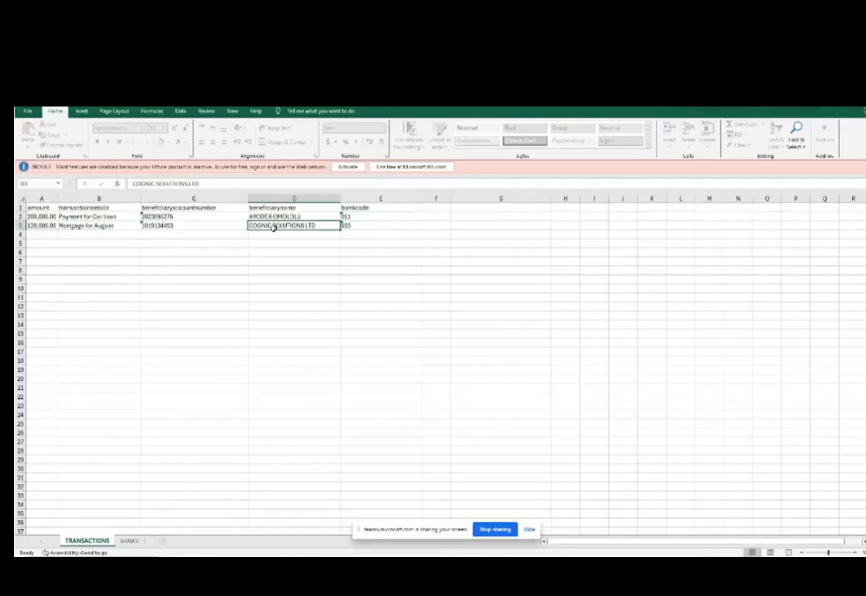
click(364, 227)
click(132, 542)
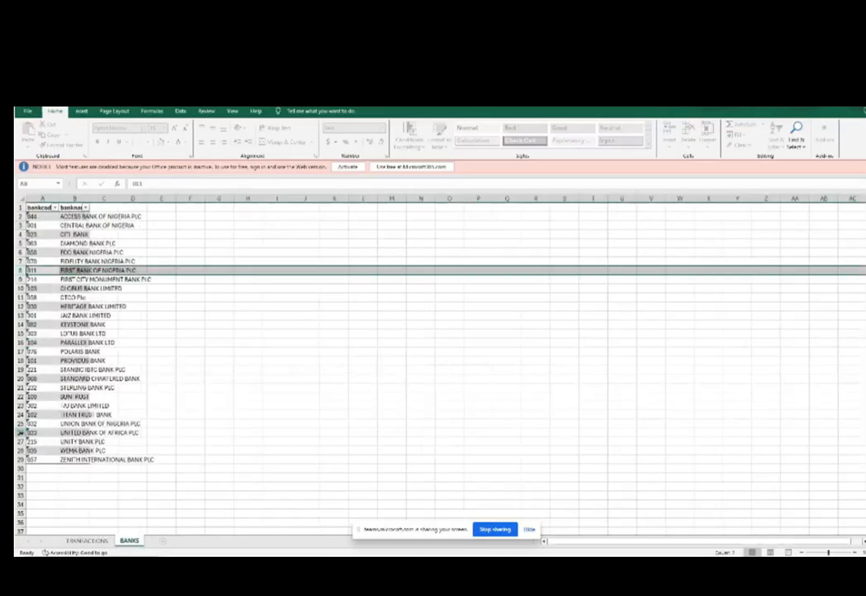
click(19, 433)
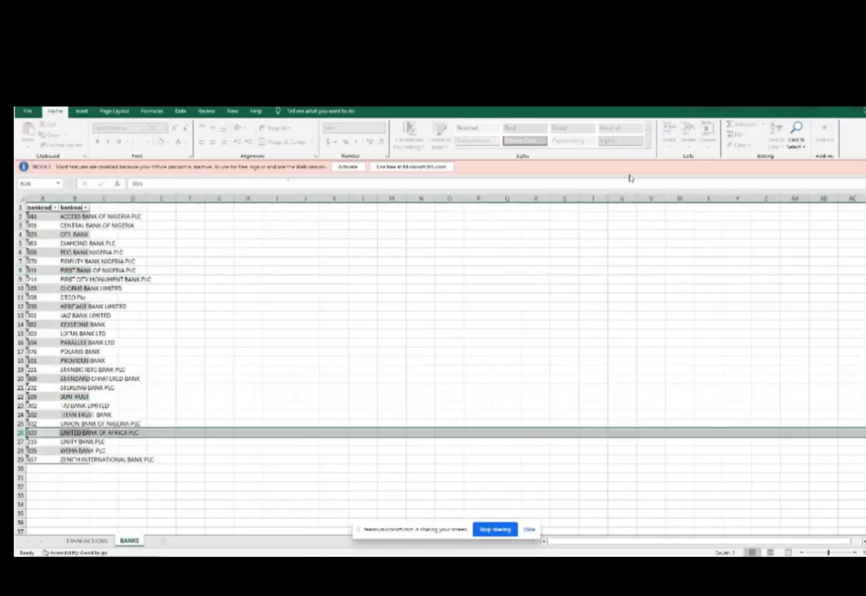
click(107, 541)
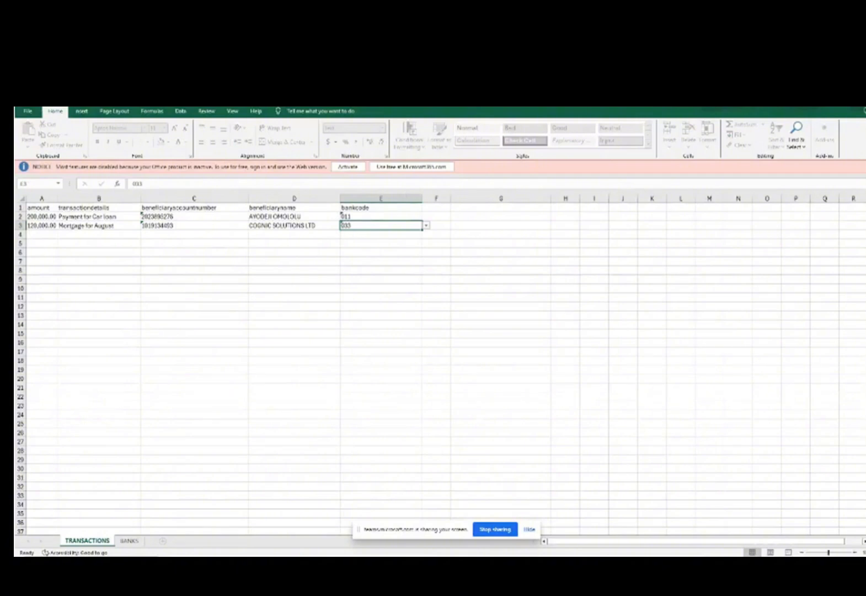
Close Excel and upload NeftUpload (1) (1) to add its credits in BizFlo.
key(alt+F4)
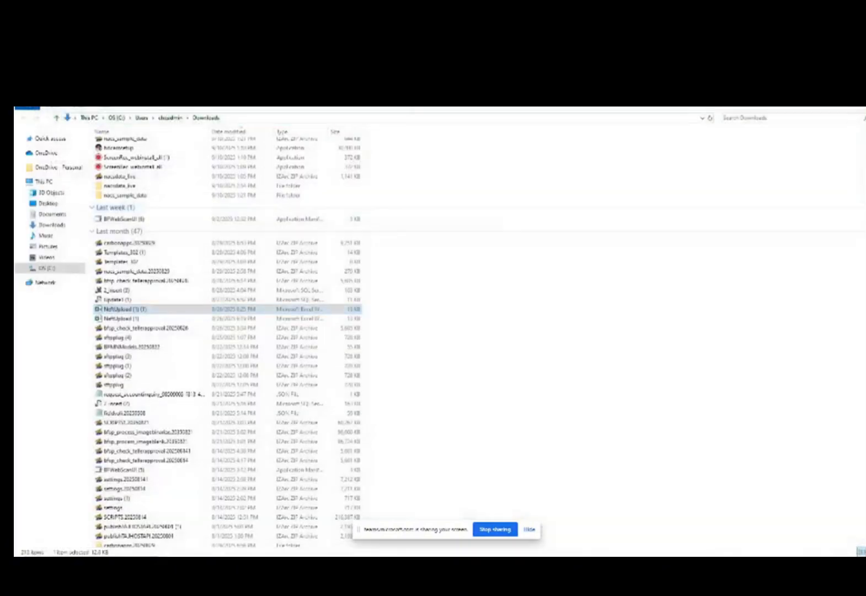
key(alt+Tab)
click(208, 489)
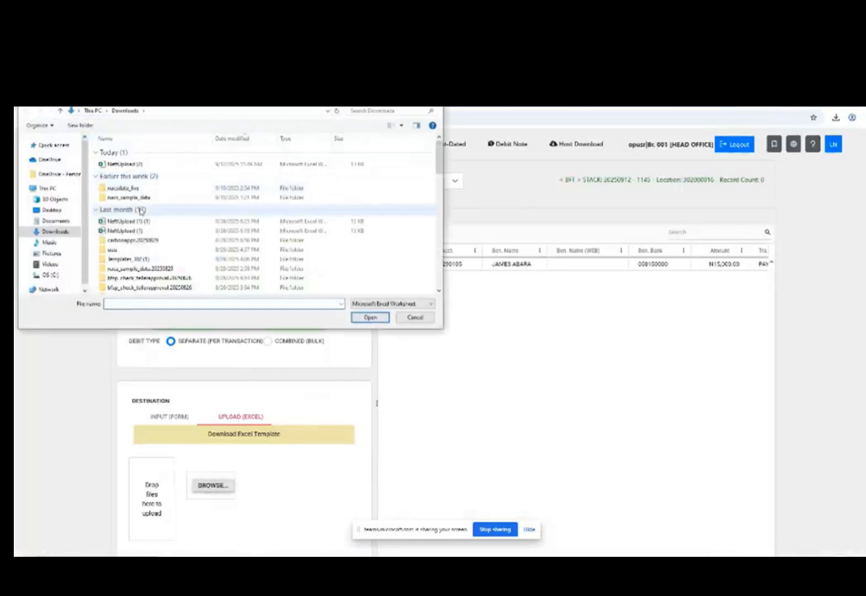
double_click(137, 221)
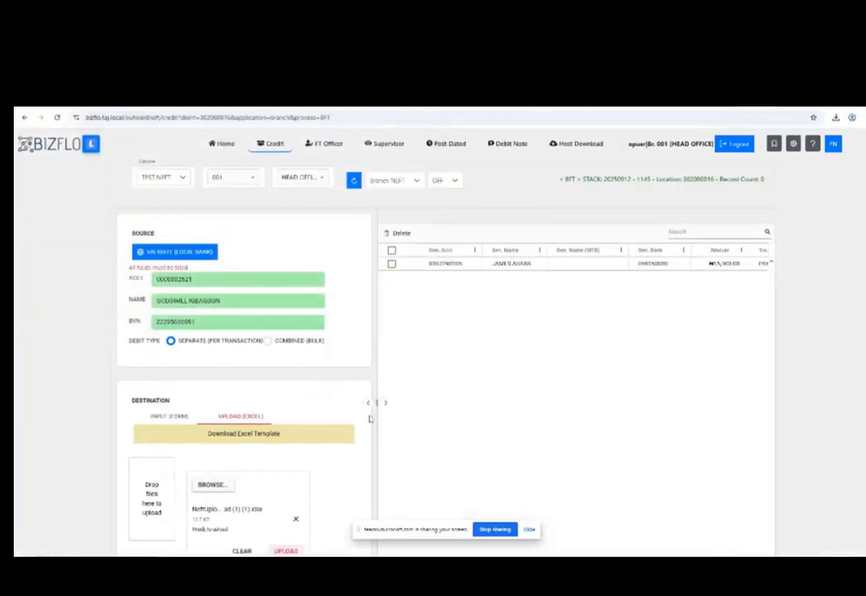
click(281, 551)
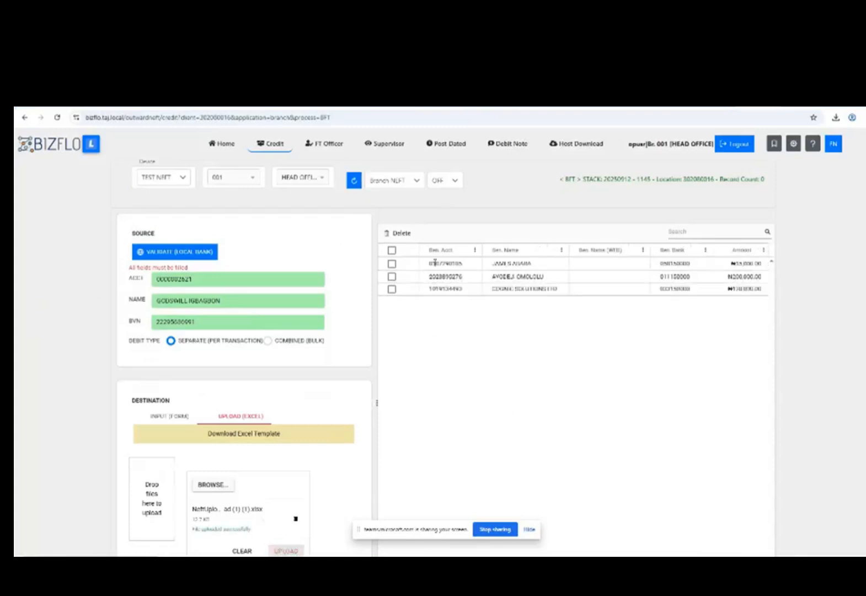
Select all three uploaded records with the header select-all checkbox.
click(392, 265)
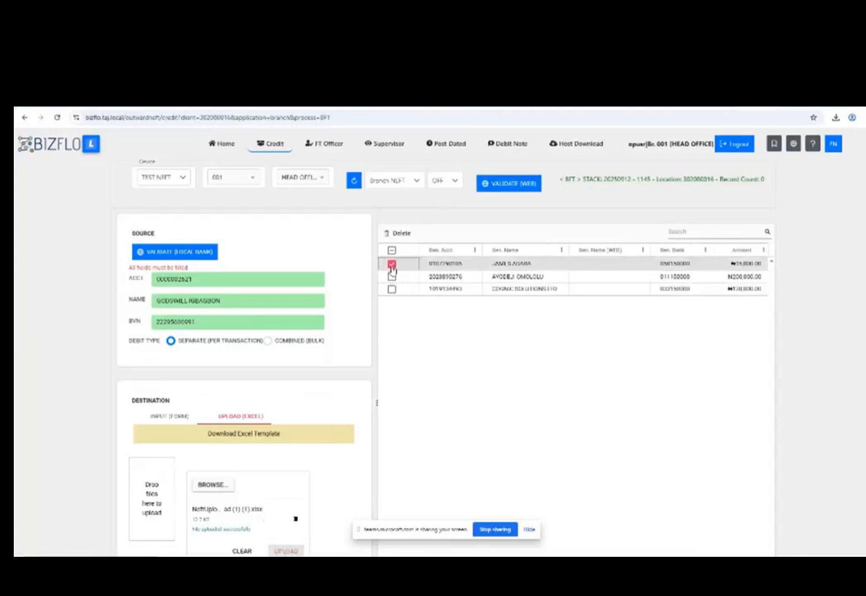
click(392, 265)
click(392, 277)
click(392, 289)
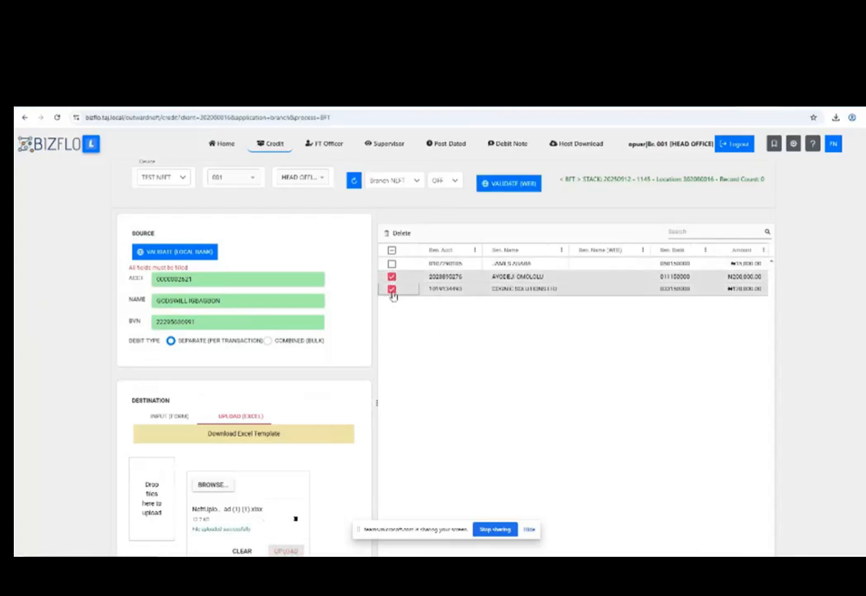
click(392, 292)
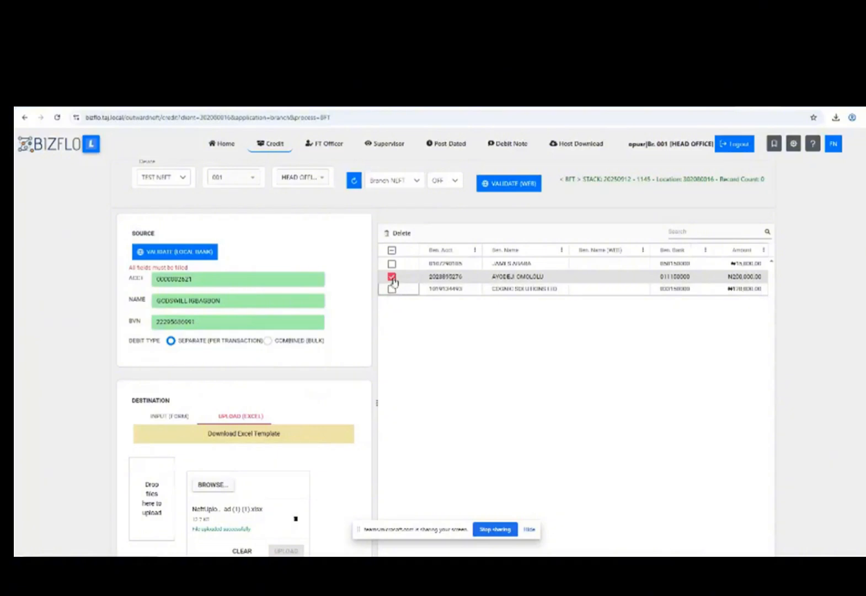
click(392, 278)
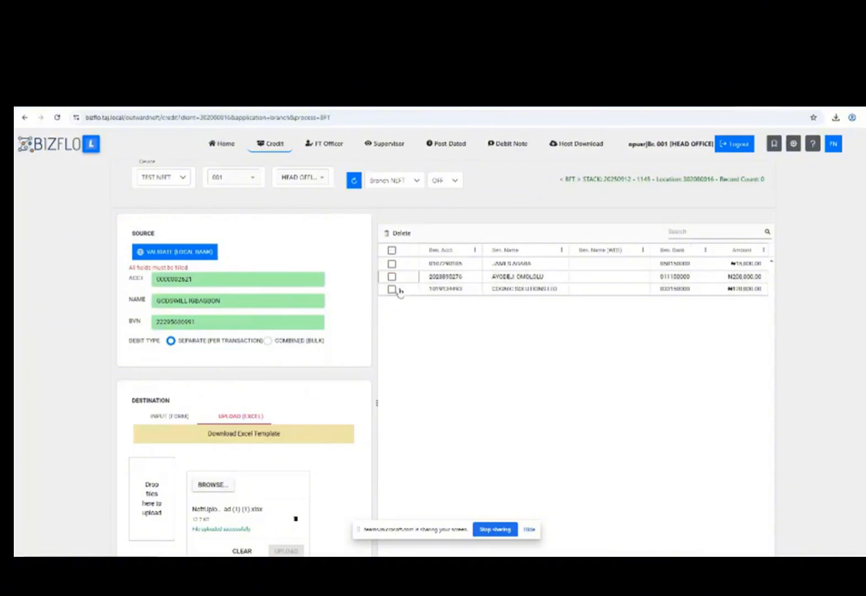
click(391, 252)
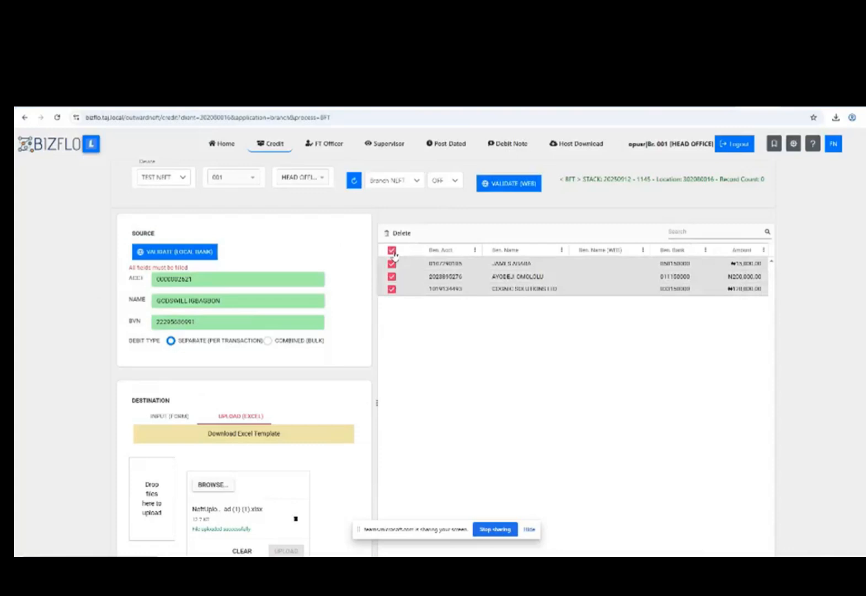
Run web validation on the records and inspect the 'Cannot fetch name' result in row 1.
click(501, 192)
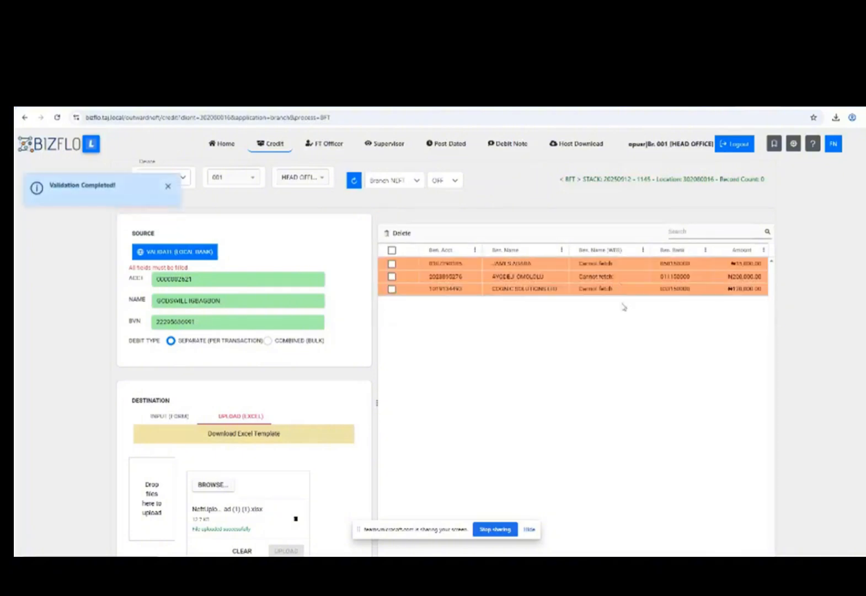
click(609, 264)
click(606, 304)
click(610, 317)
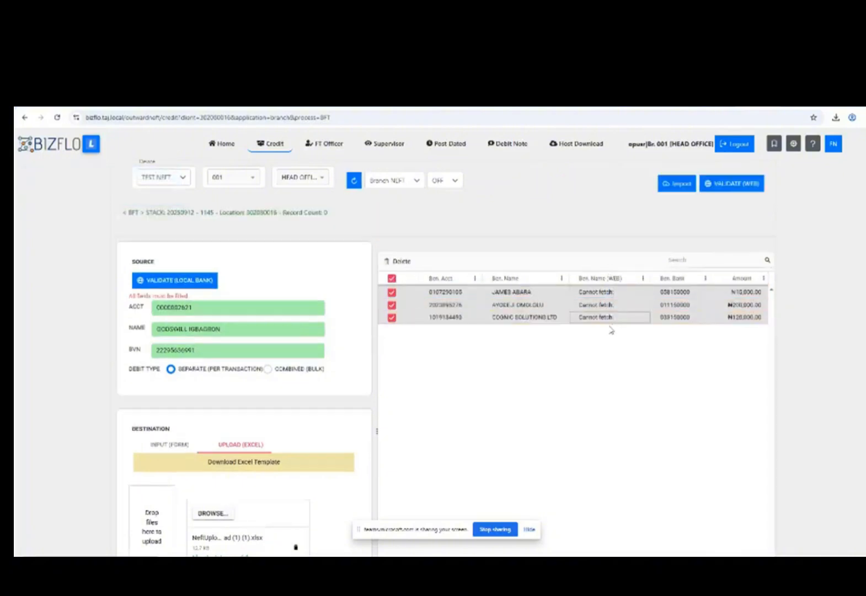
click(611, 317)
click(611, 304)
click(613, 291)
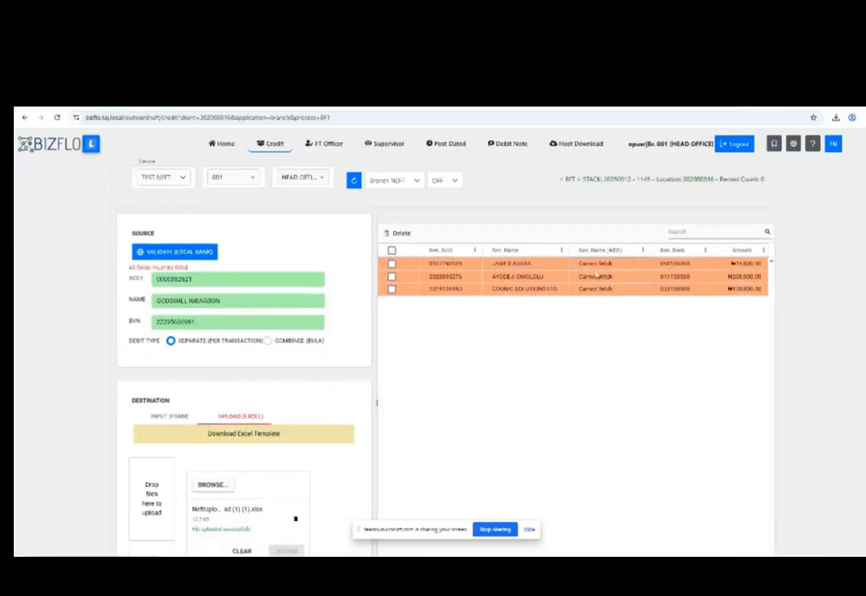
drag(580, 264, 616, 263)
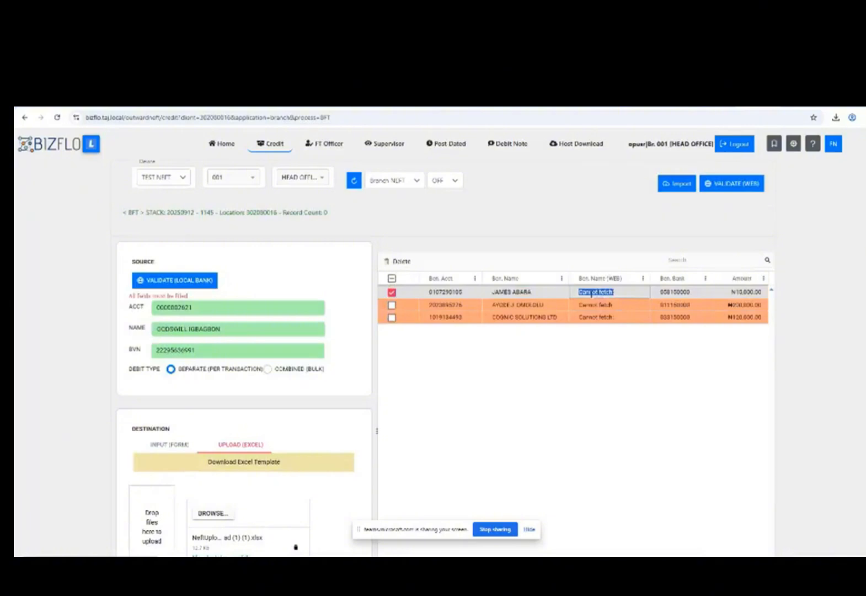
Reselect all three records and start the import to bring up DOWNLOAD NEFT.
click(392, 278)
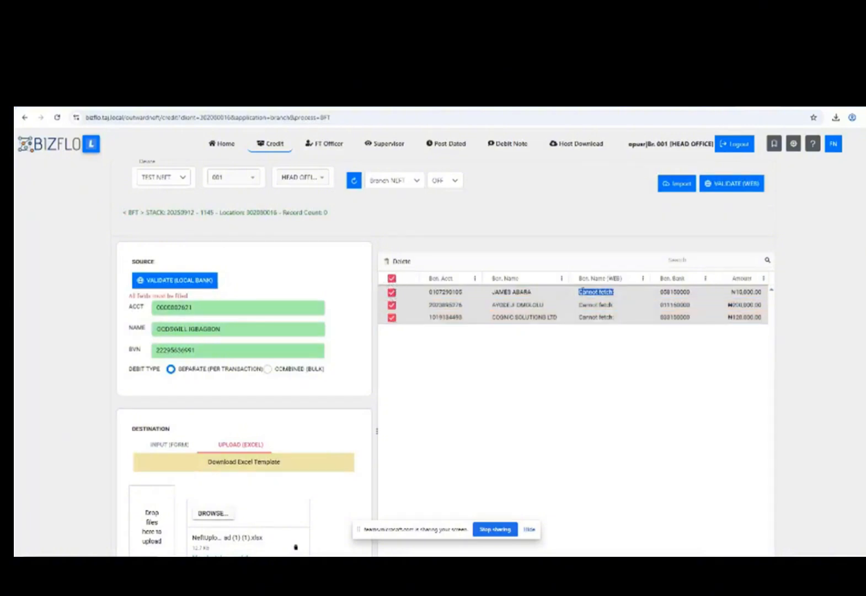
click(392, 292)
click(391, 292)
click(670, 187)
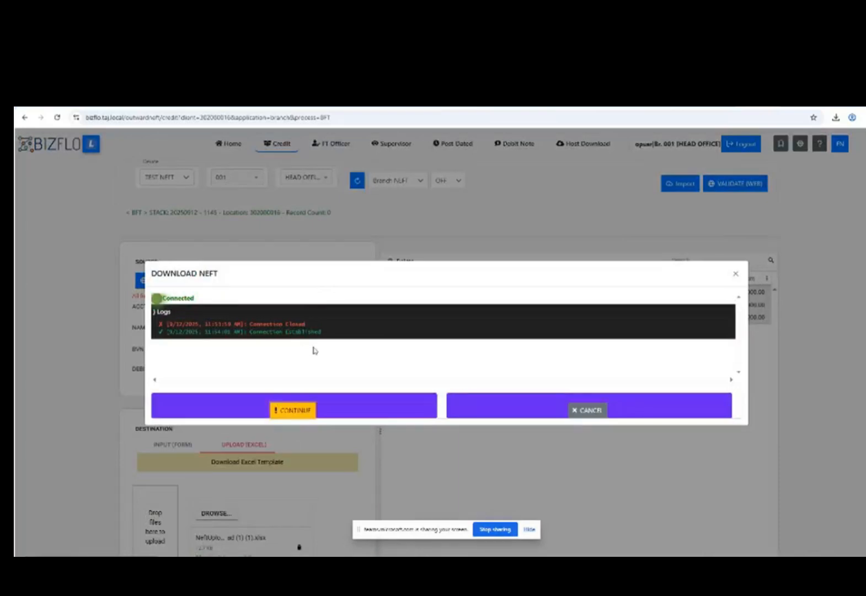
Continue the NEFT conversion, close the DOWNLOAD NEFT dialog, and return to FT Officer.
click(294, 411)
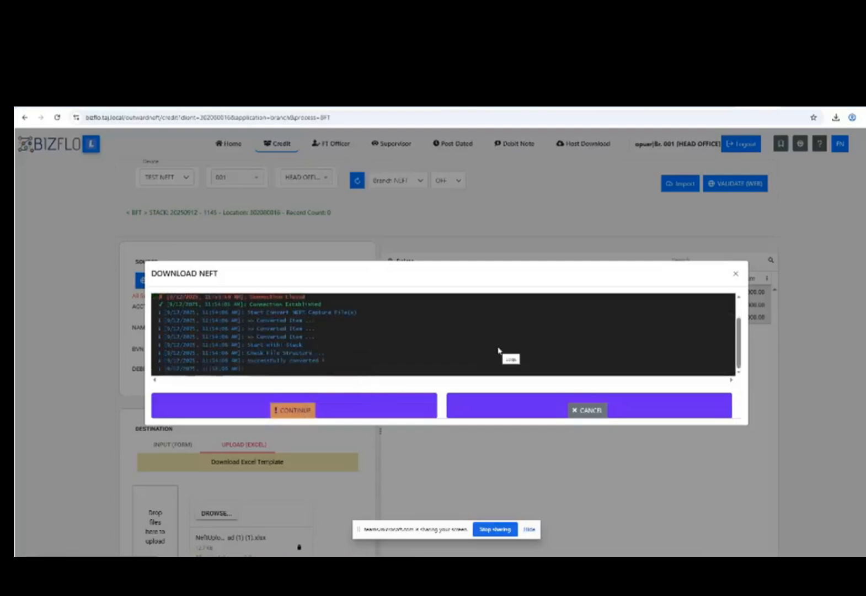
click(736, 275)
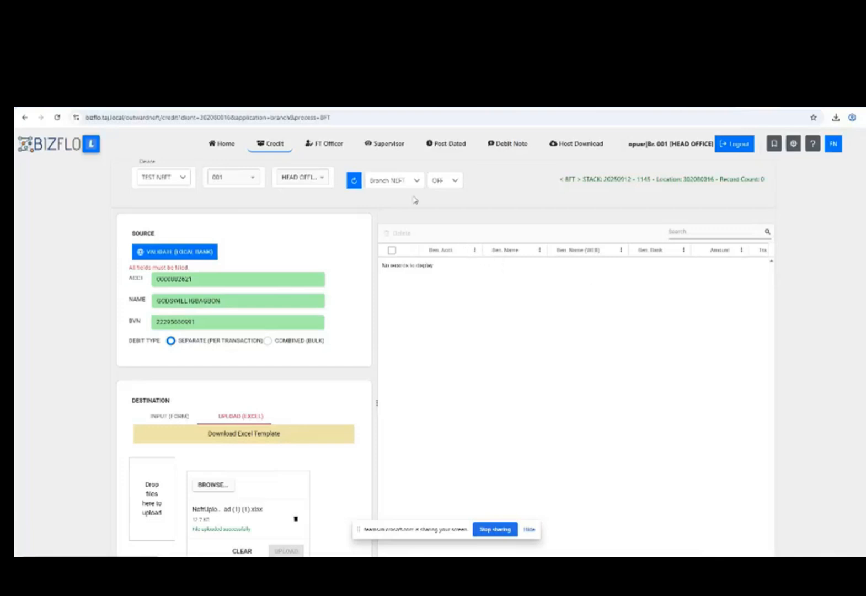
click(325, 149)
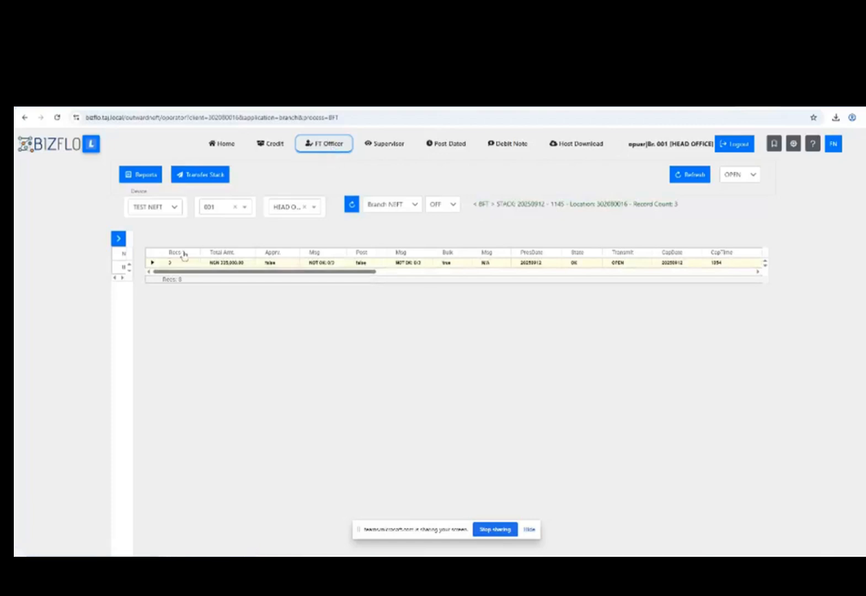
Refresh and expand stack 20250912 - 1145 to show its three records at BFT_CALC_APPRO.
click(152, 262)
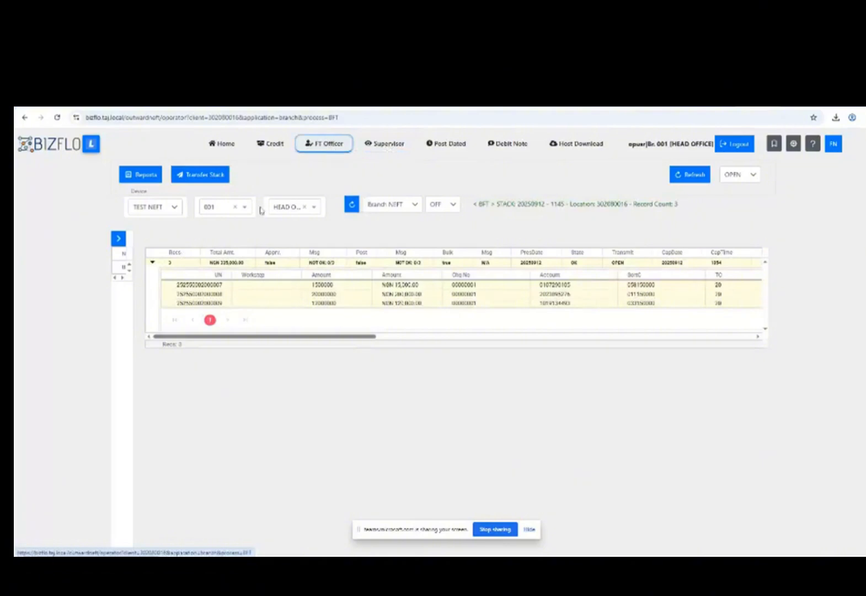
click(351, 211)
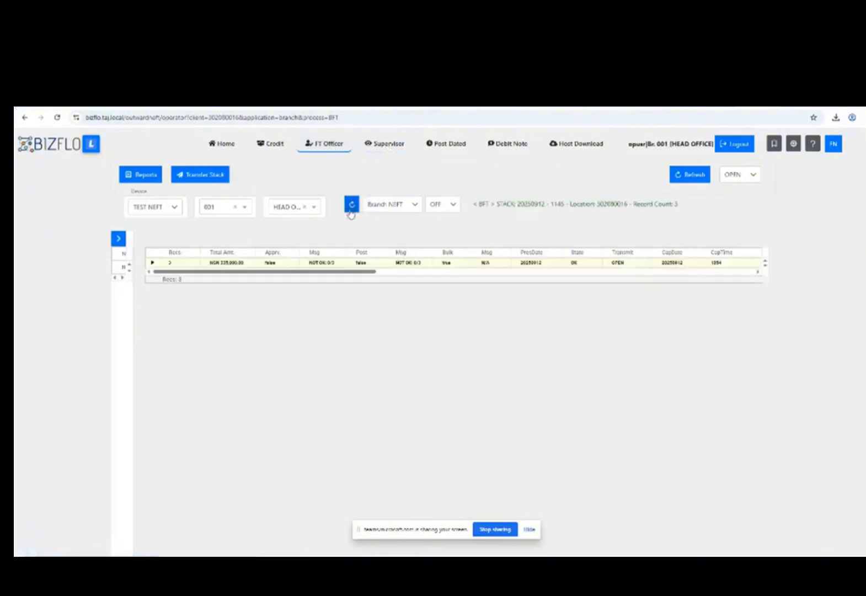
click(152, 262)
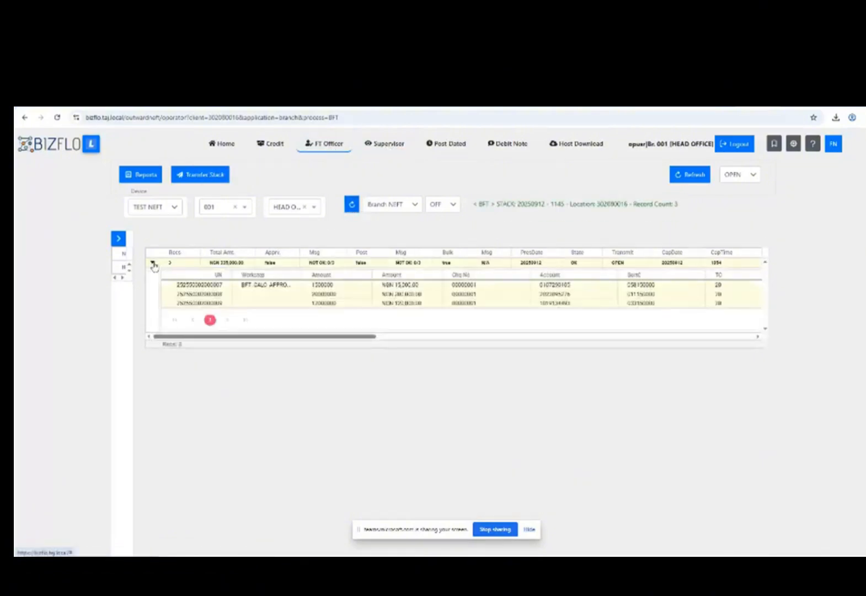
click(352, 205)
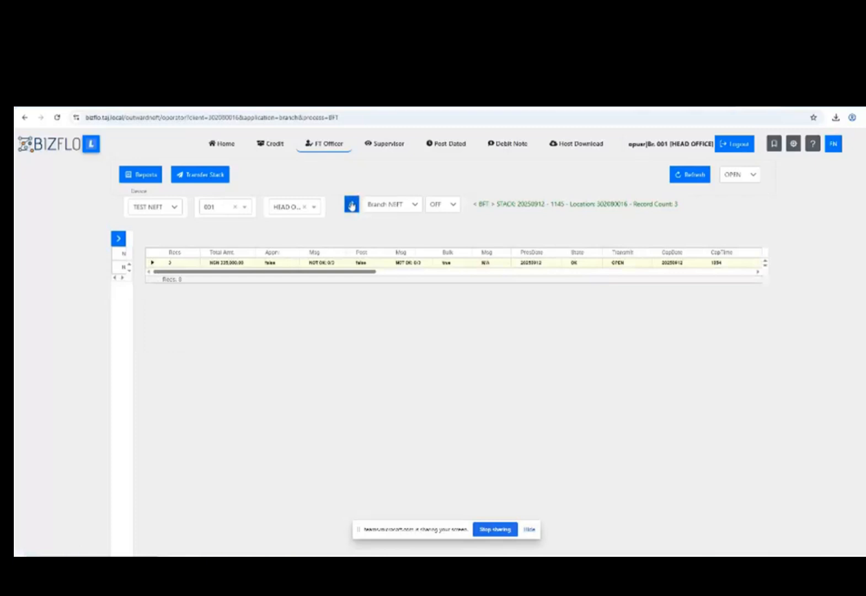
click(153, 263)
click(351, 205)
click(153, 263)
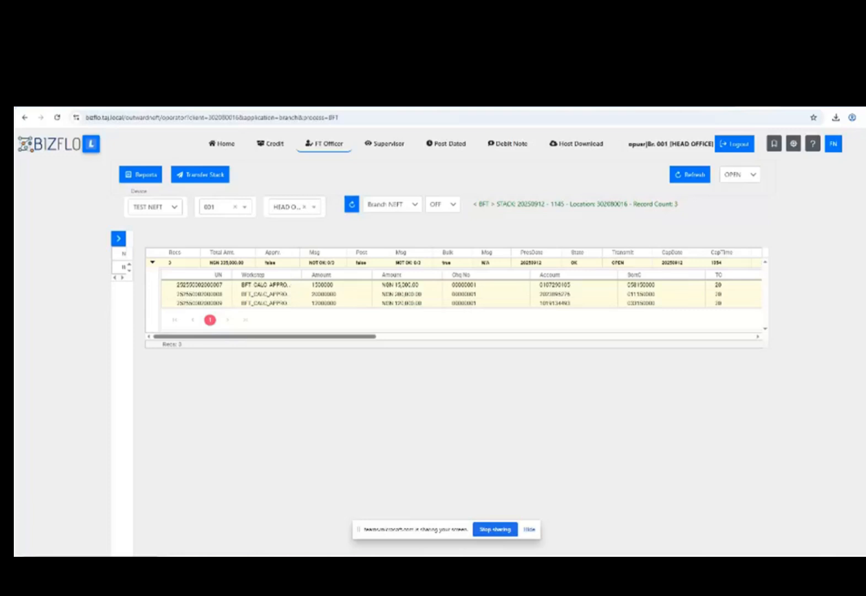
Log into Camunda Cockpit with the admin username and password, then list Processes.
click(99, 101)
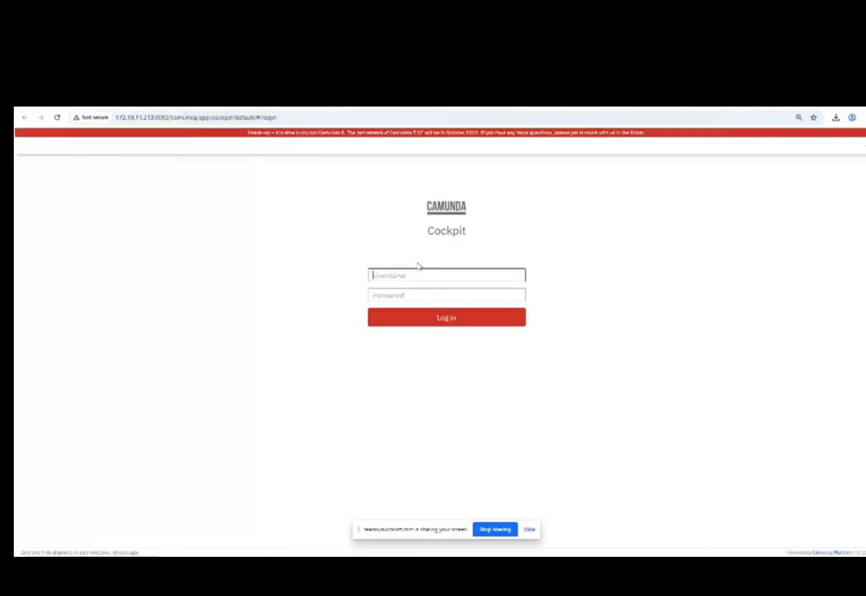
text(kldadmin3)
key(Tab)
text(•••••••)
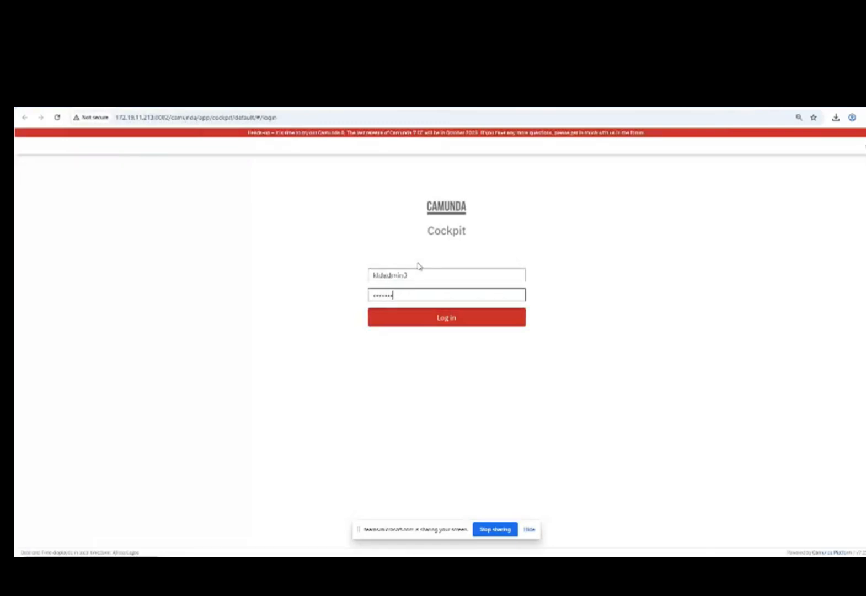
text(••••••••)
key(Return)
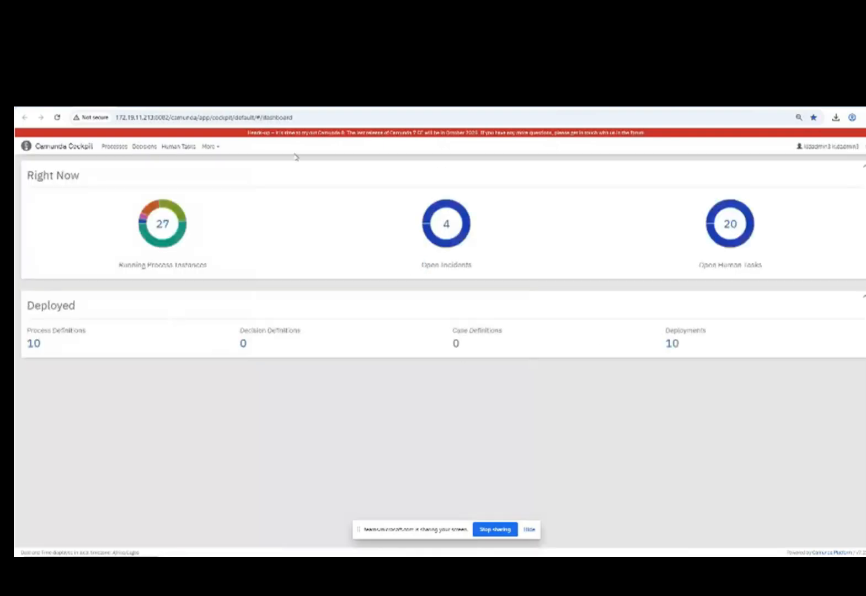
click(116, 148)
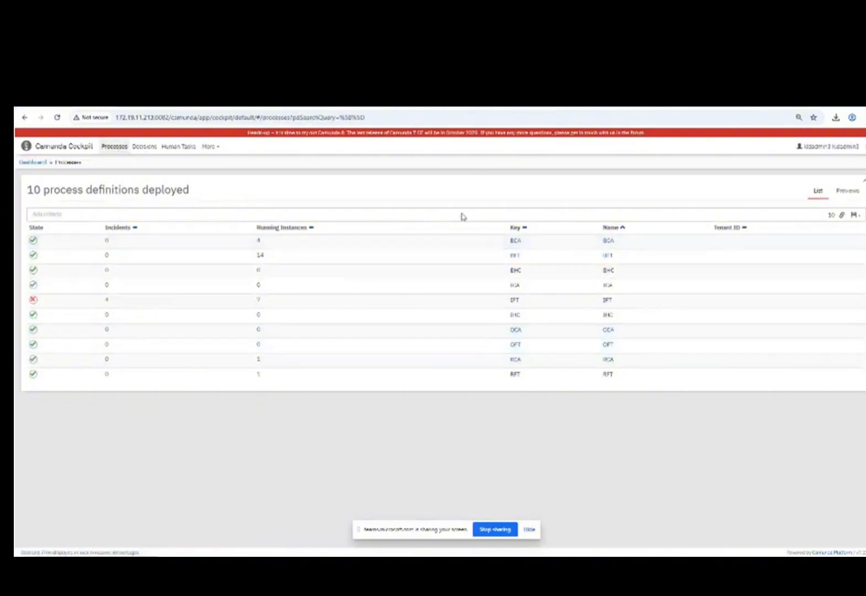
Open the BFT definition, reload it, and inspect the BFT_CALC_APPROVAL and SUP_BFT_APPROVAL tasks.
click(515, 257)
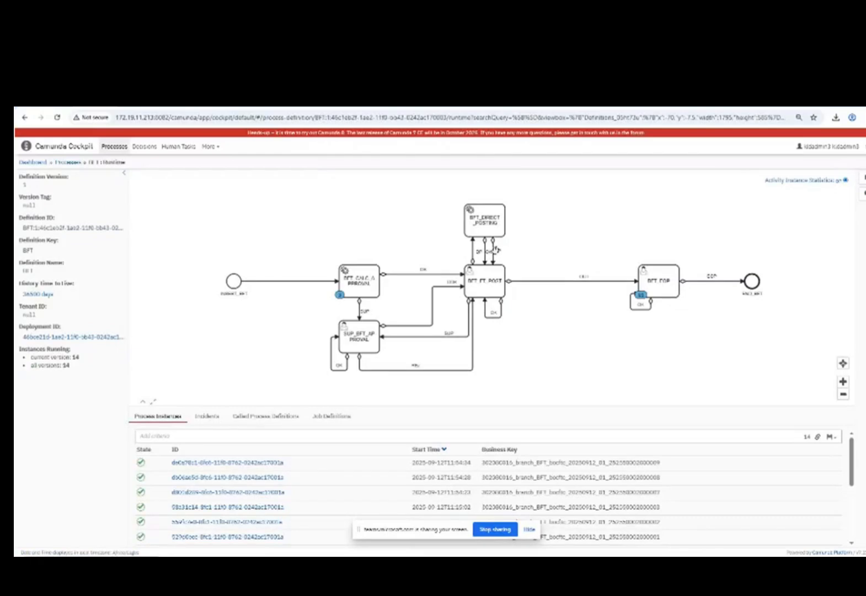
click(378, 274)
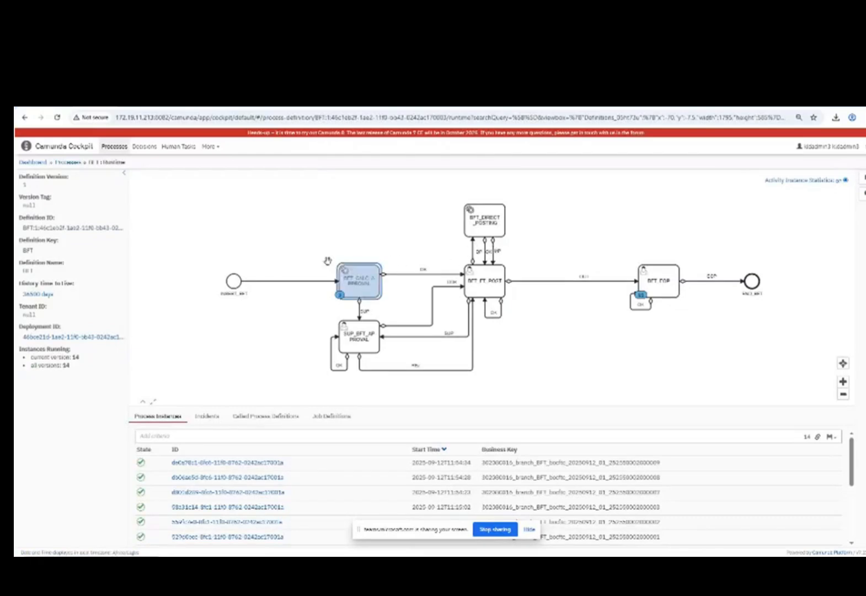
click(56, 117)
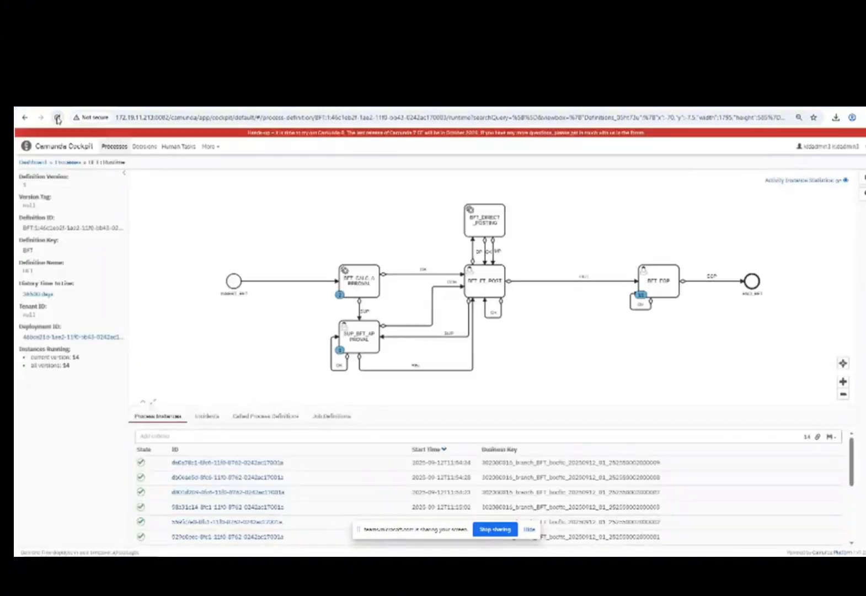
click(57, 118)
click(371, 341)
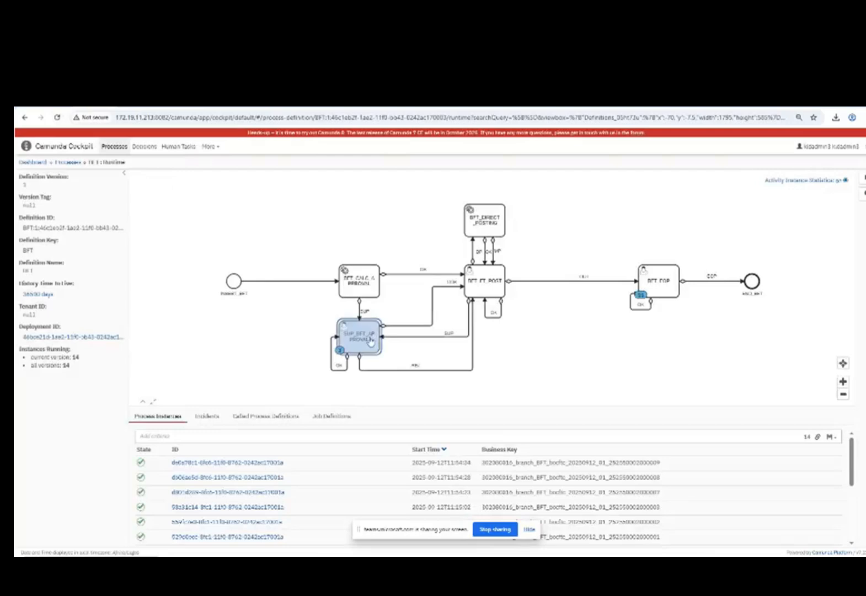
click(374, 349)
click(365, 351)
click(369, 356)
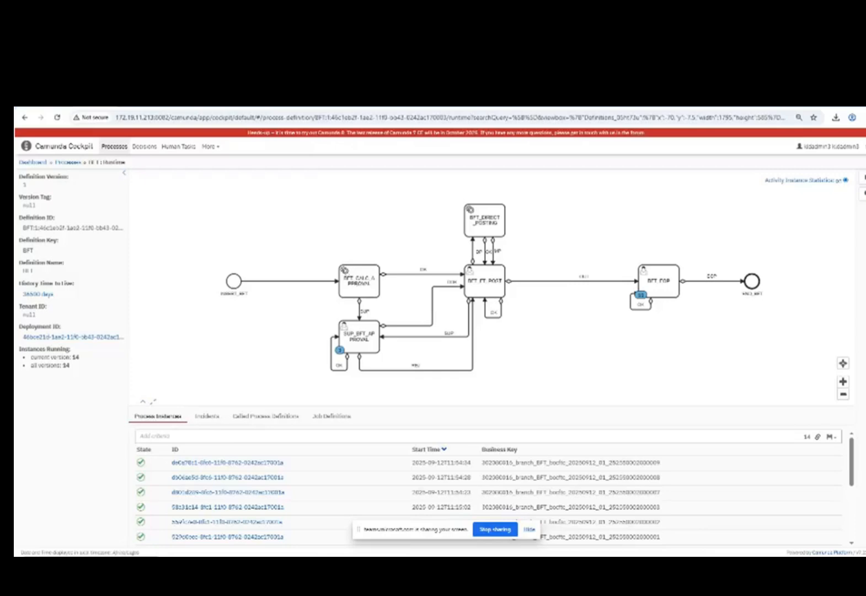
Back in BizFlo, refresh and expand the stack, then widen the Workstep column to read SUP_BFT_APPROVAL.
click(730, 100)
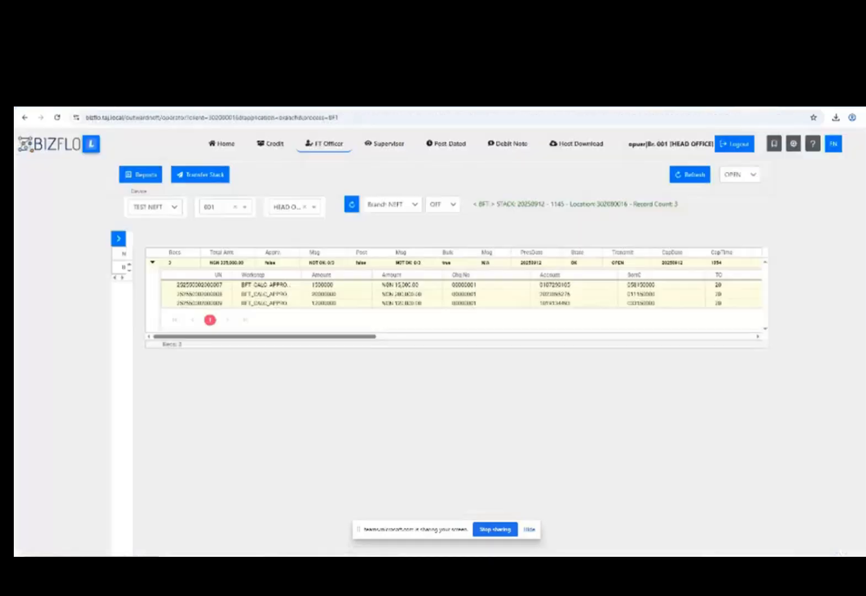
click(353, 207)
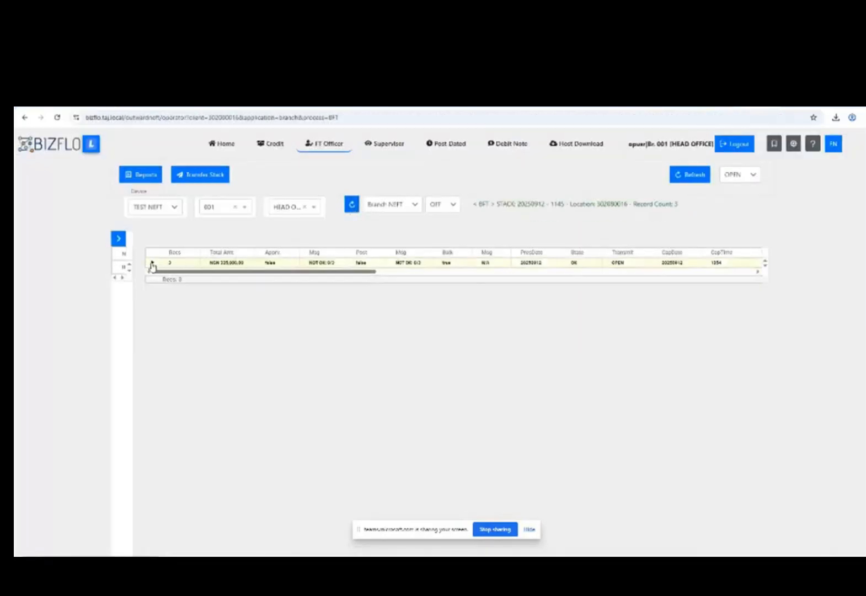
click(153, 263)
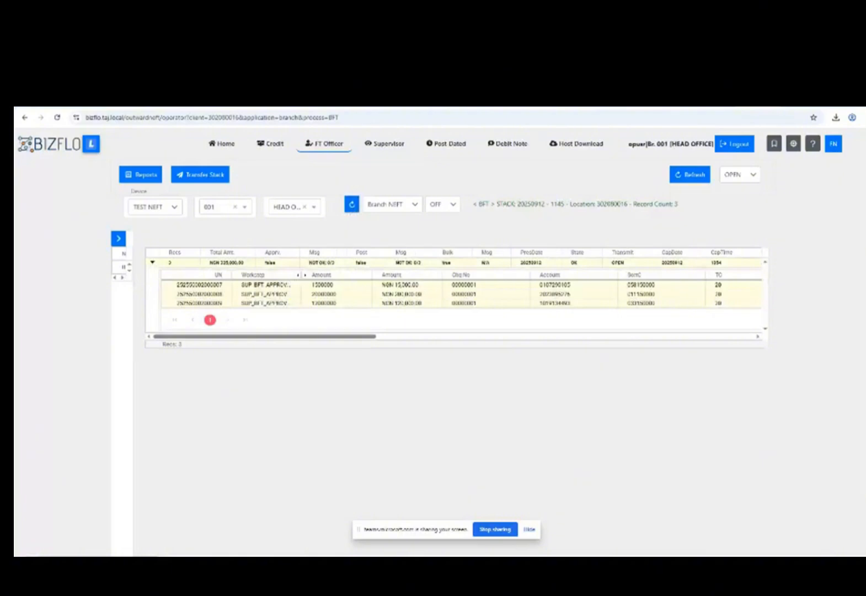
drag(302, 275, 328, 282)
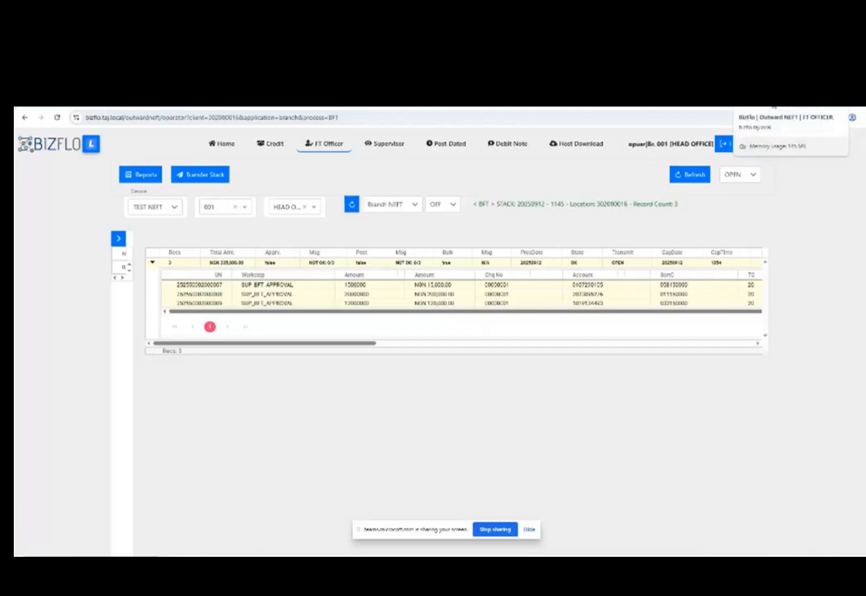
Close the FT Officer page and log out of the officer account.
click(774, 105)
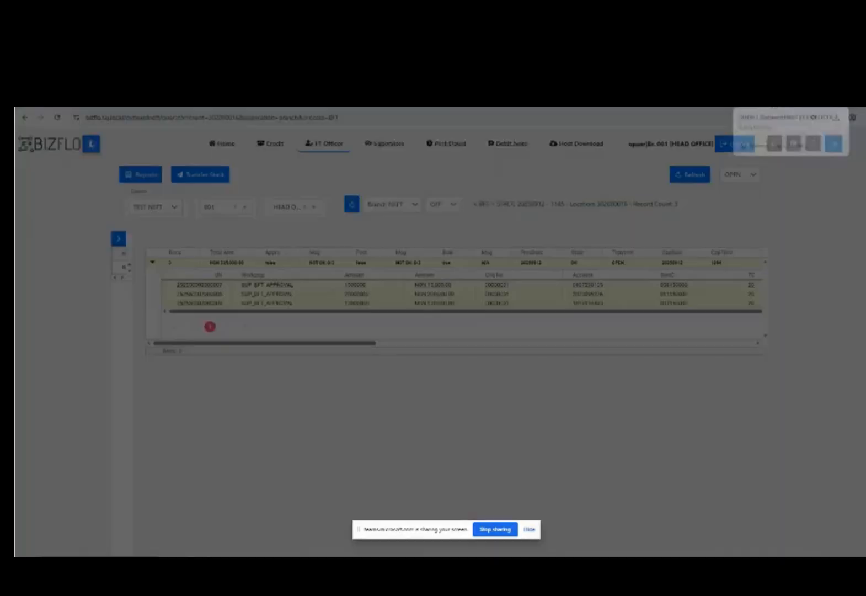
click(480, 178)
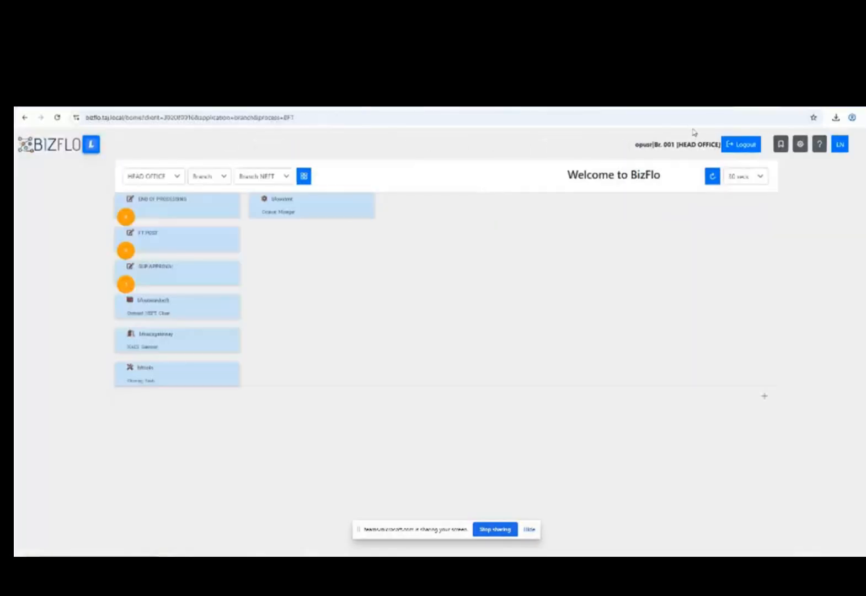
click(742, 147)
click(478, 184)
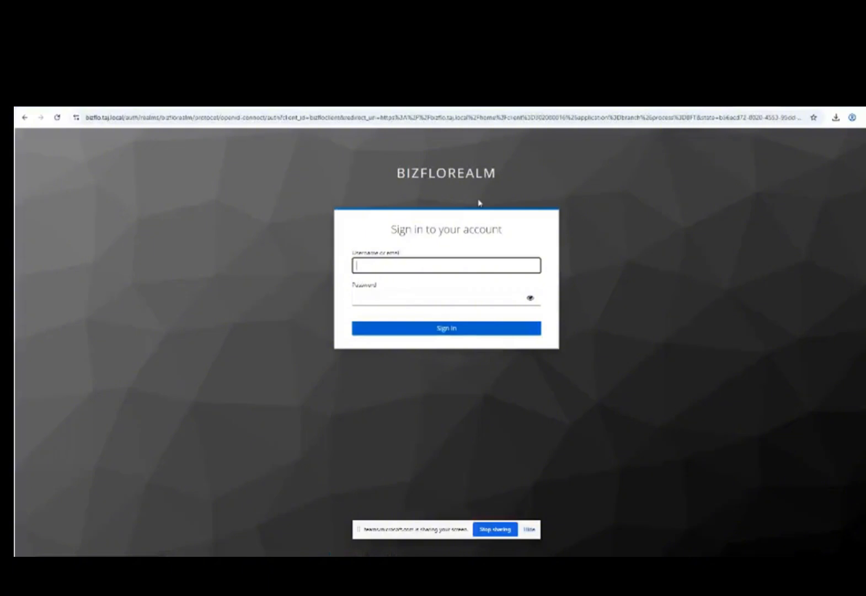
Sign in as the supervisor user with the password and one-time code.
text(su)
key(Down)
key(Tab)
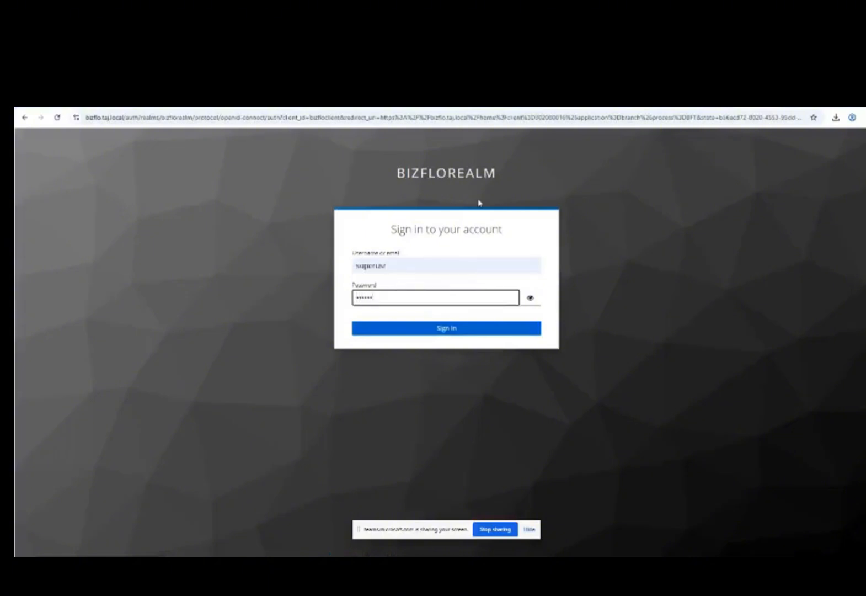
key(Return)
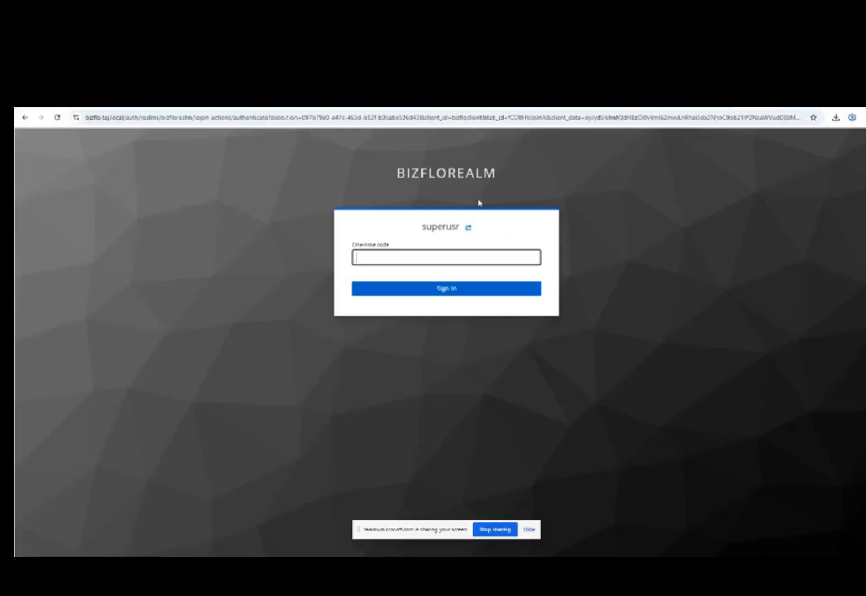
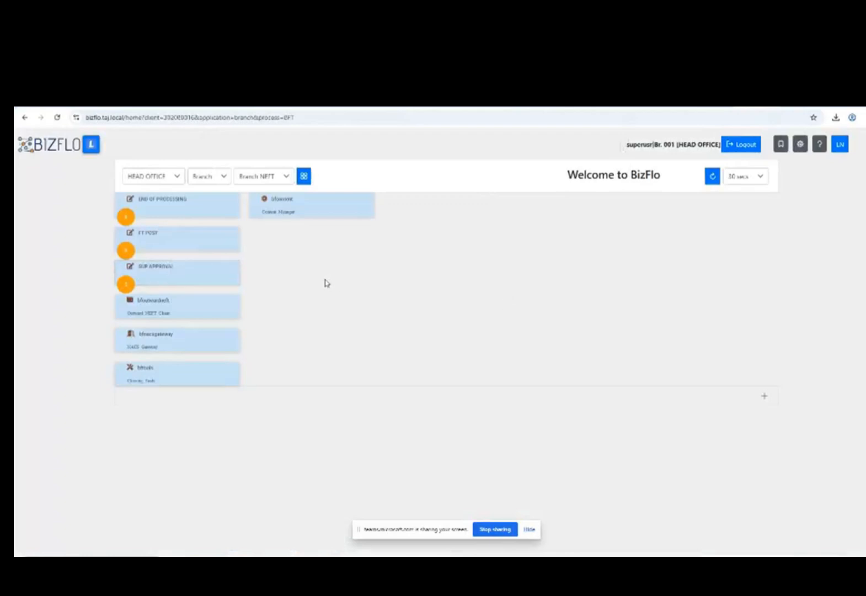
Check the SUP APPROVAL workstep, then open the Outward NEFT Chain application.
click(148, 278)
click(154, 282)
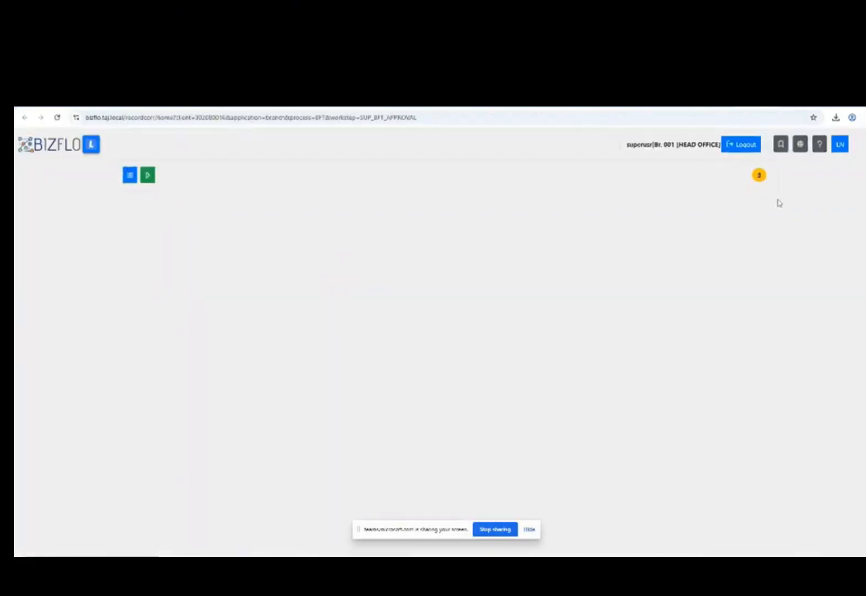
click(768, 102)
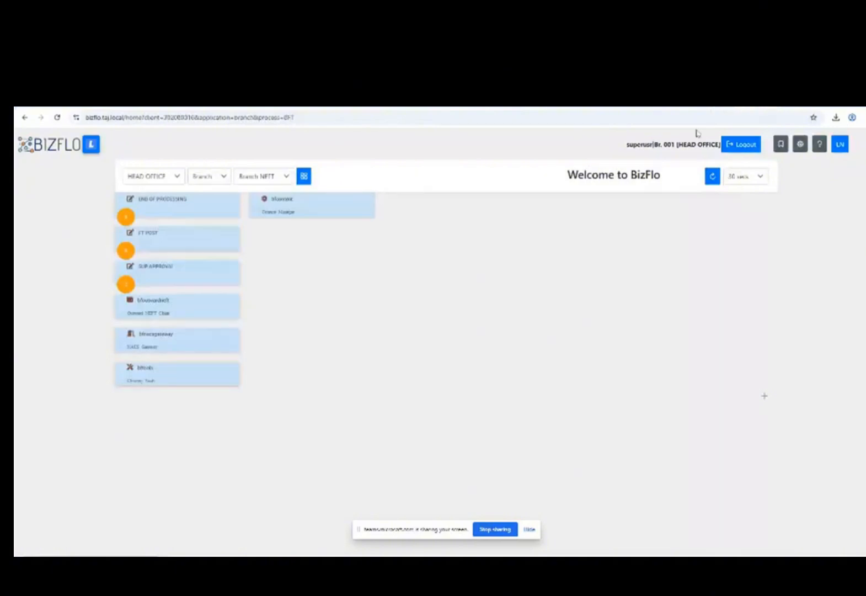
click(175, 315)
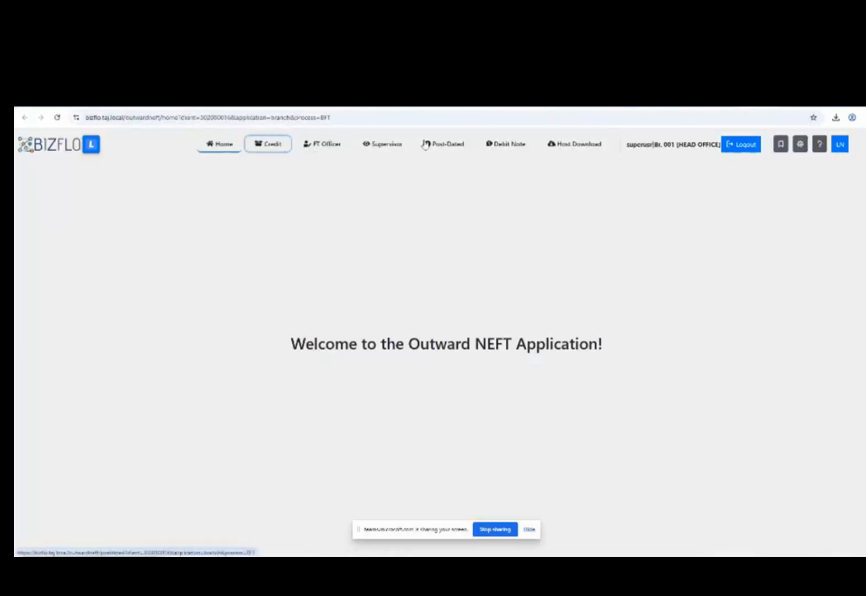
Open the Supervisor view and expand stack 20250912 - 1145 to show its three records.
click(395, 151)
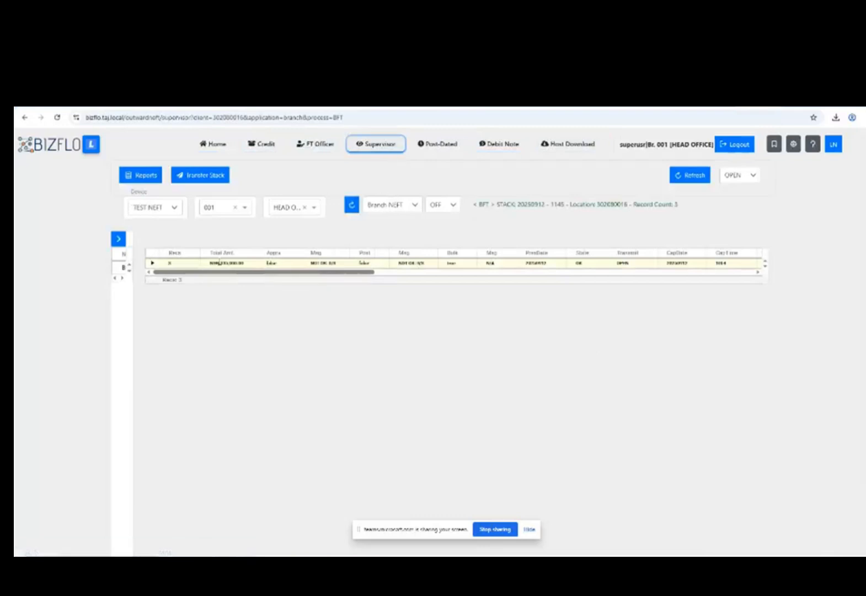
click(151, 264)
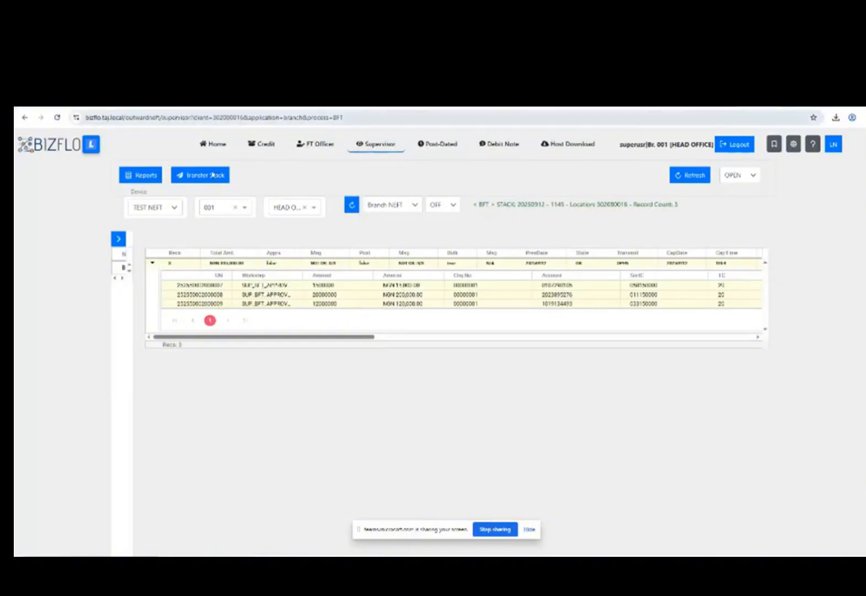
drag(262, 336, 215, 338)
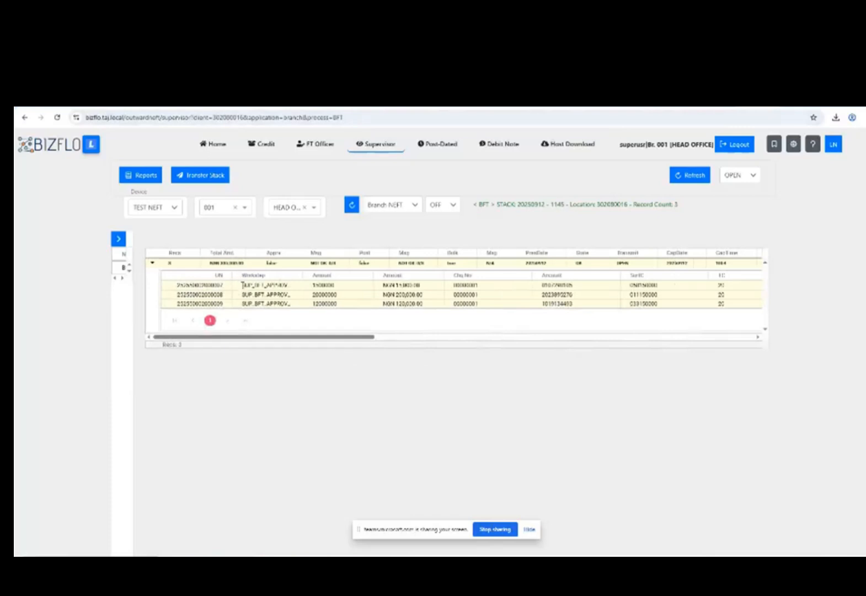
click(242, 286)
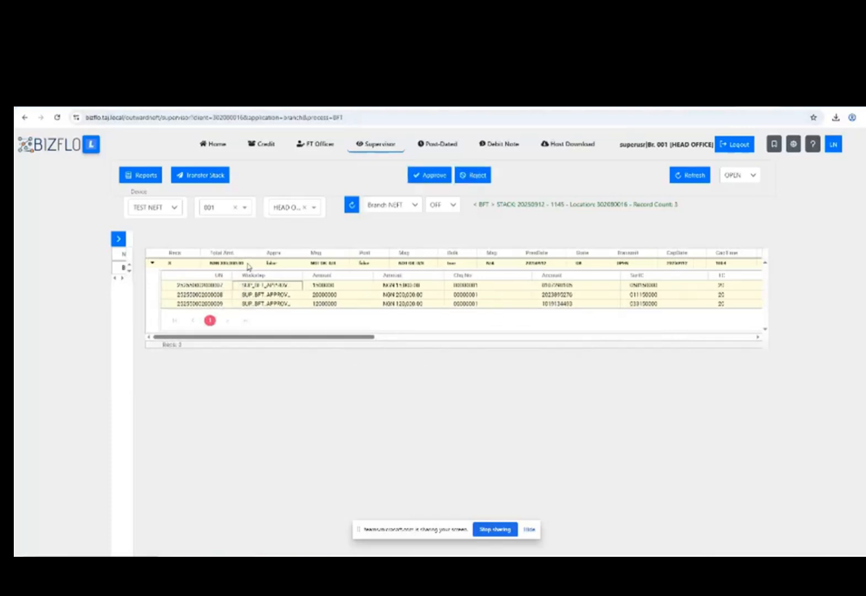
Approve stack 20250912 - 1145 and confirm its records moved to BFT_FT_POST.
click(246, 264)
click(248, 264)
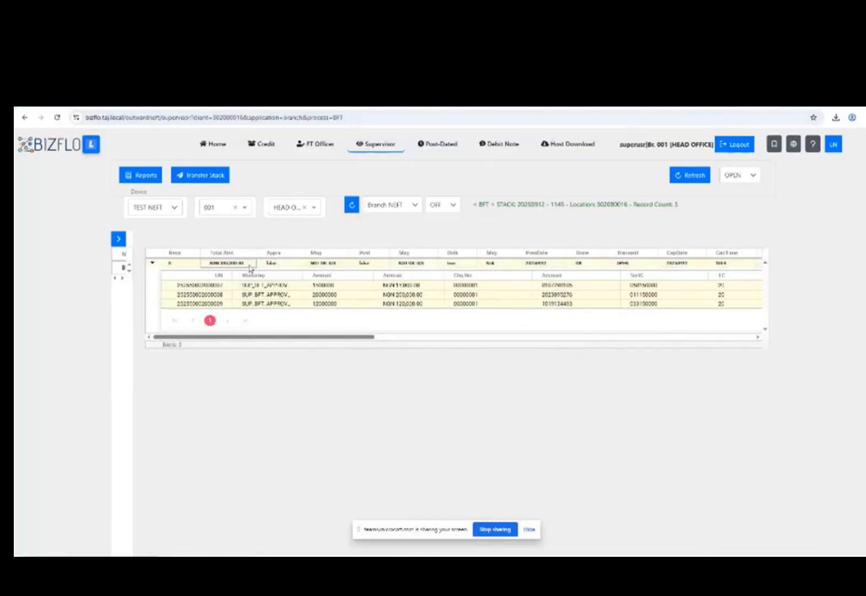
click(251, 265)
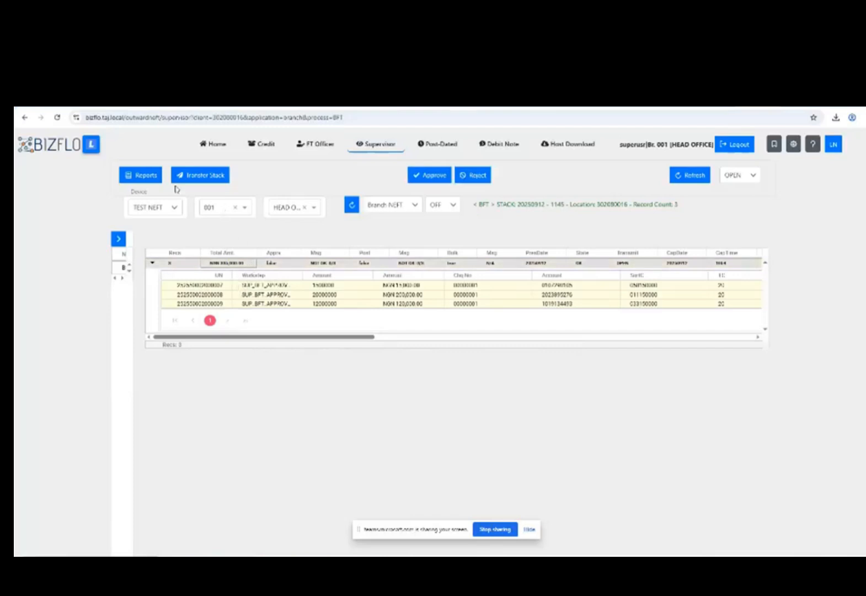
click(684, 180)
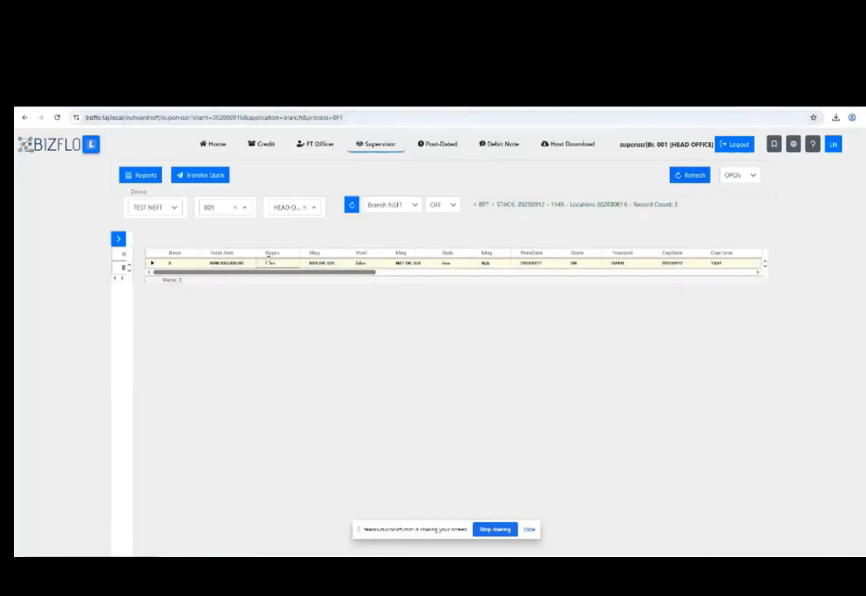
click(422, 177)
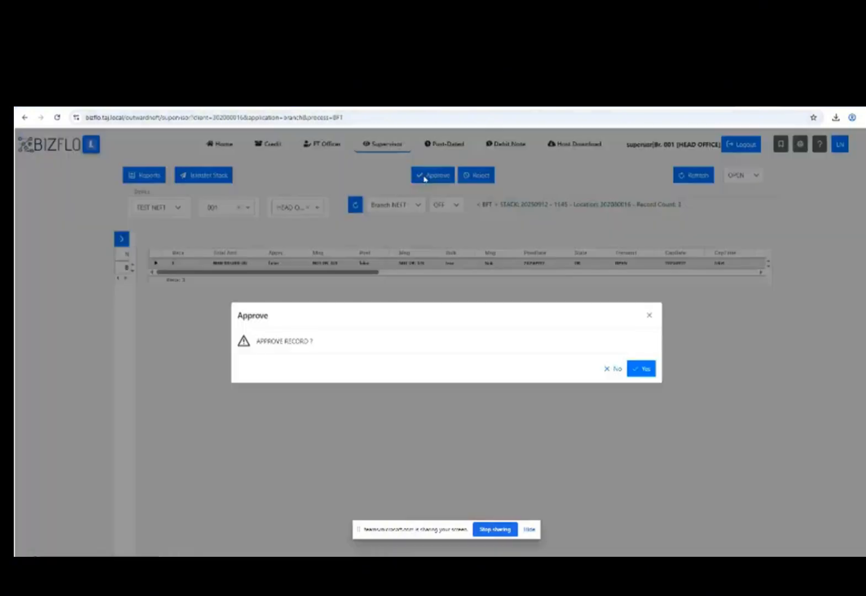
click(643, 369)
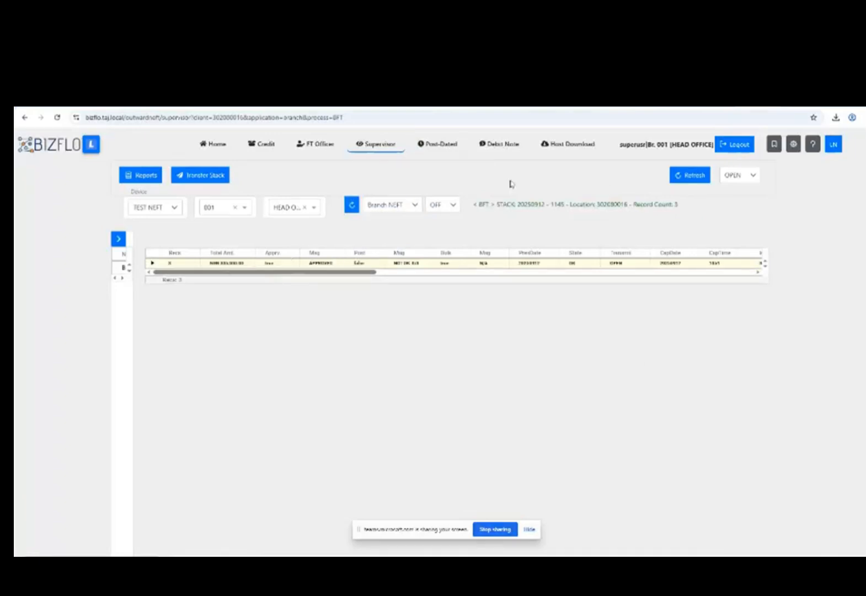
click(155, 264)
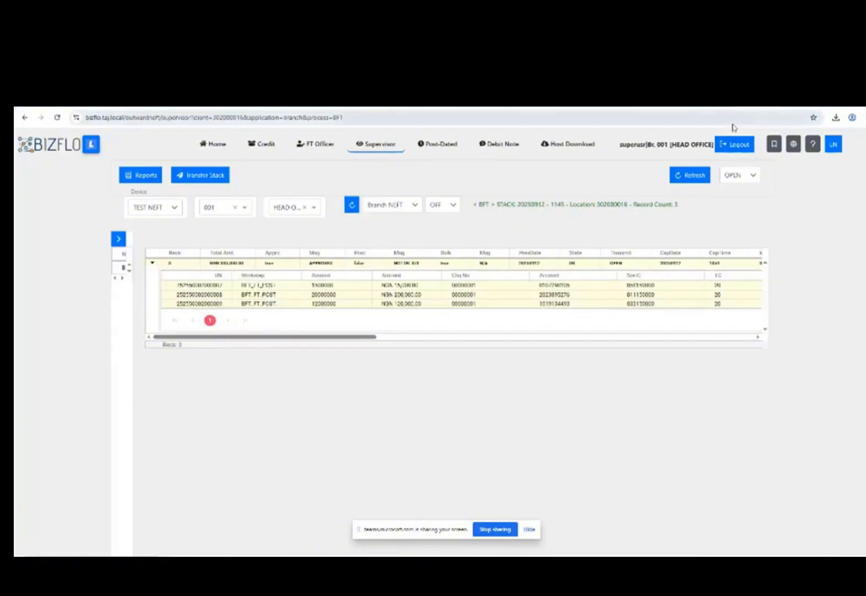
Leave the Supervisor page and log out of the supervisor account.
click(734, 145)
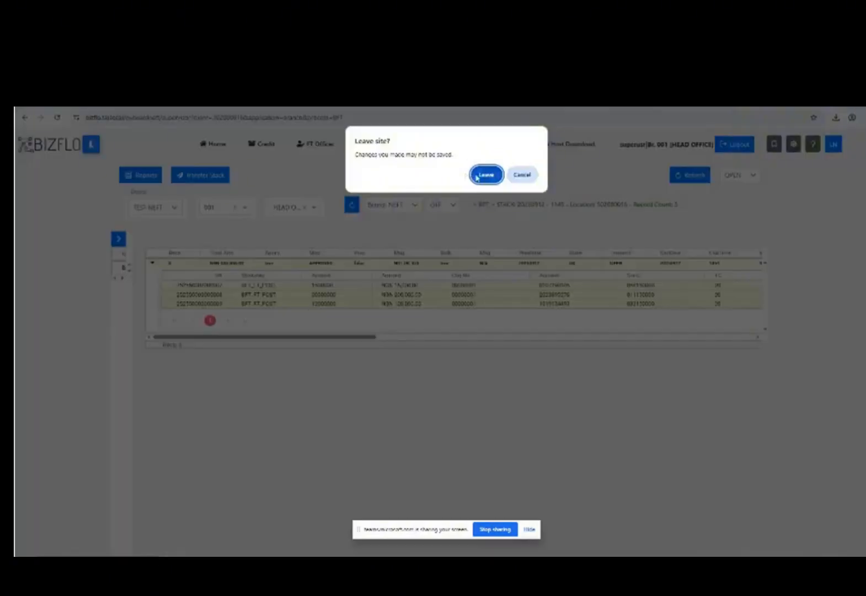
click(475, 175)
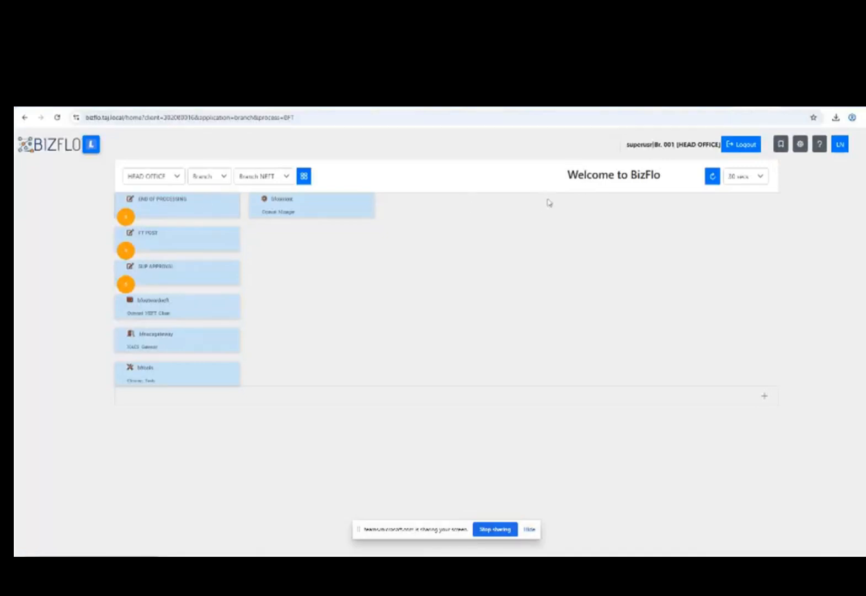
click(742, 146)
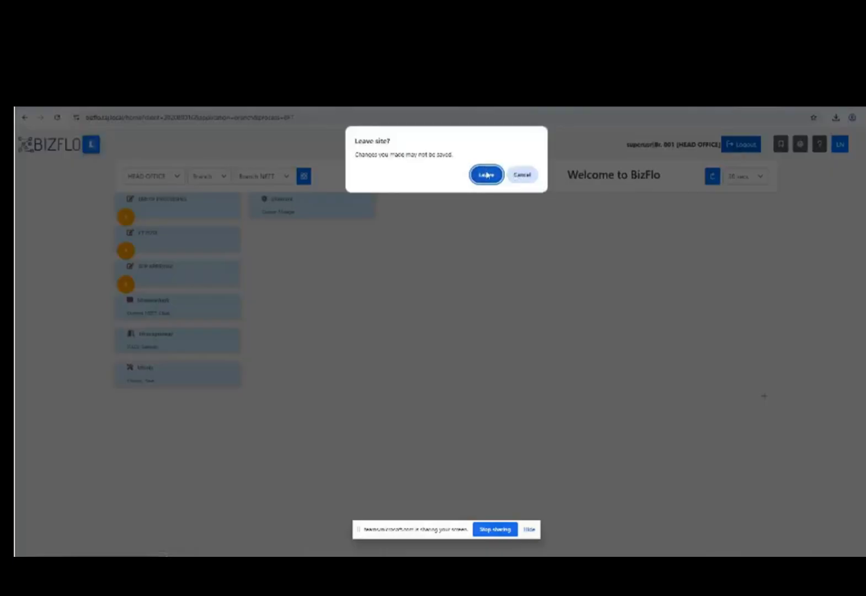
click(485, 175)
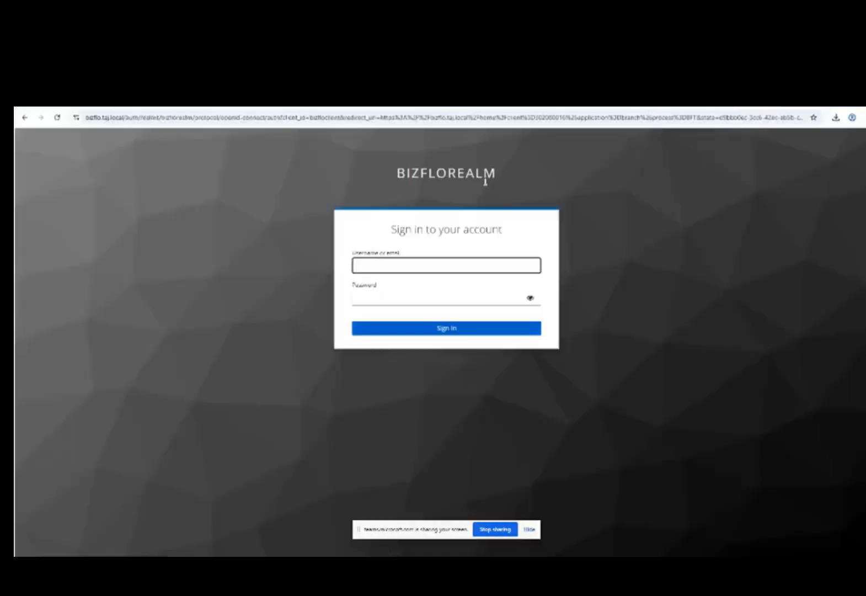
Sign in as the operations user with the password and one-time code.
text(opusr)
key(Tab)
text(•••)
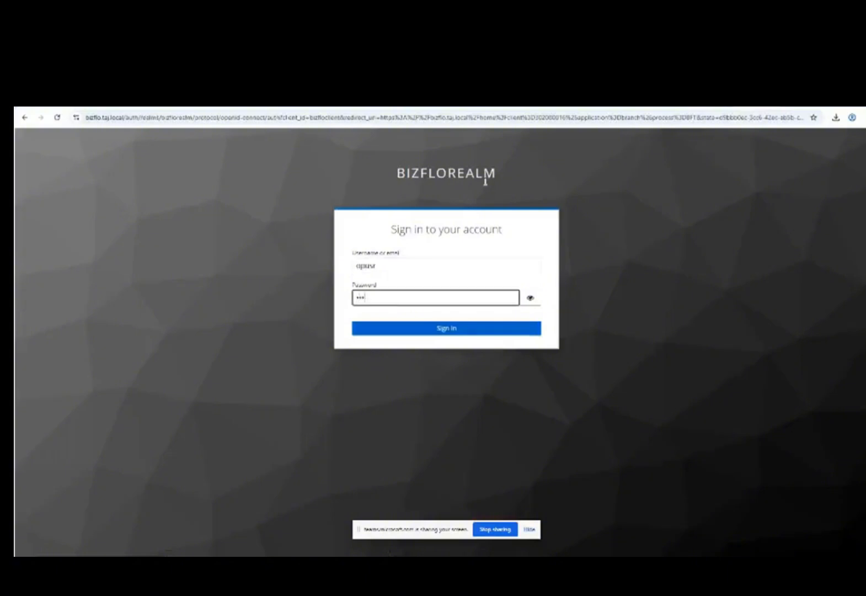
text(••••)
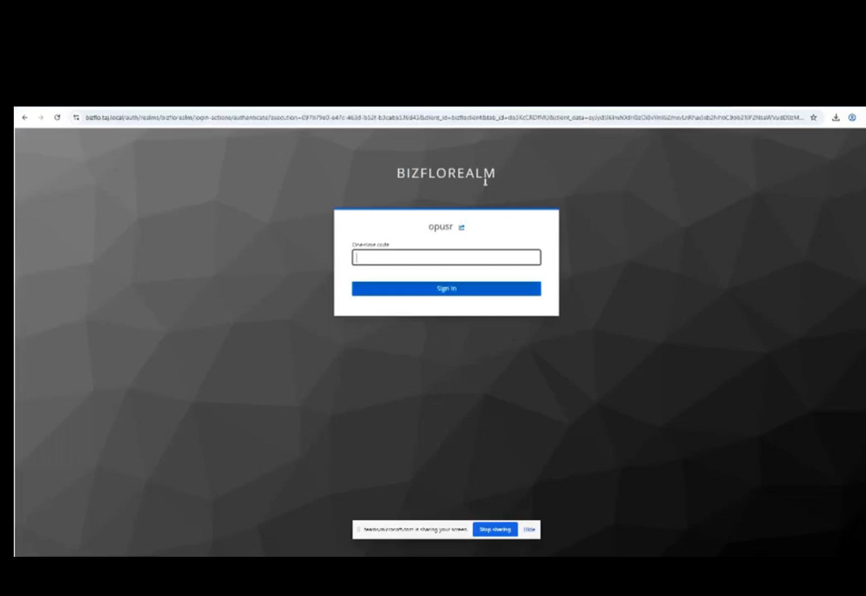
click(487, 288)
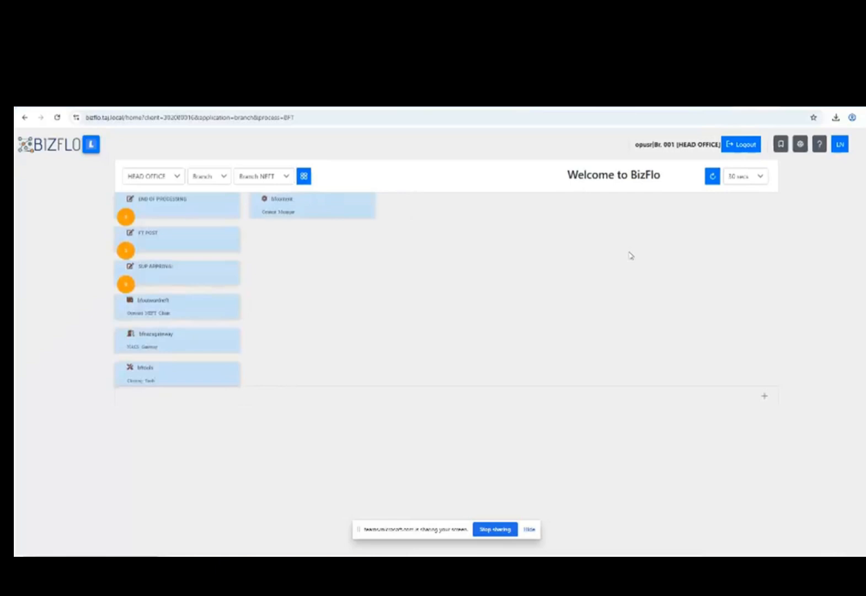
Open the Outward NEFT FT Officer view listing stack 20250912 - 1145 with 3 records.
click(200, 244)
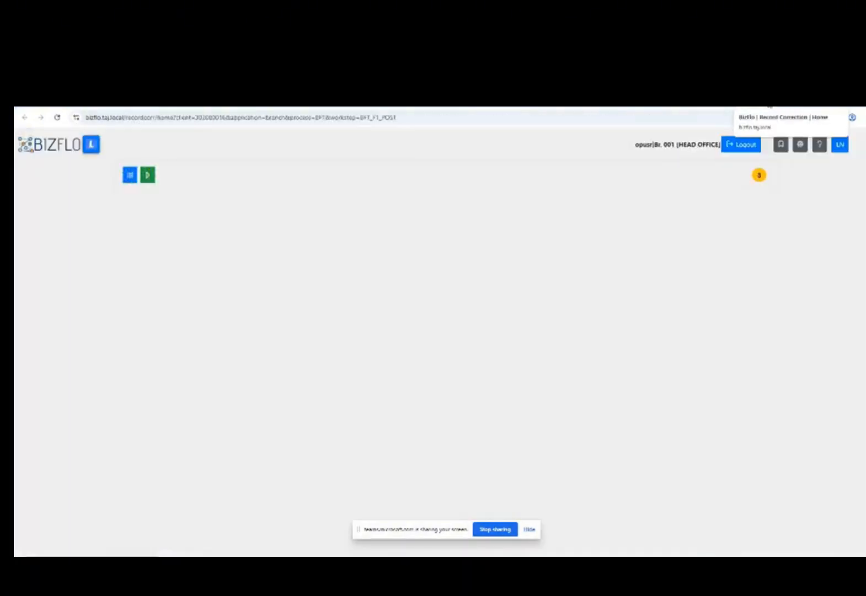
click(776, 104)
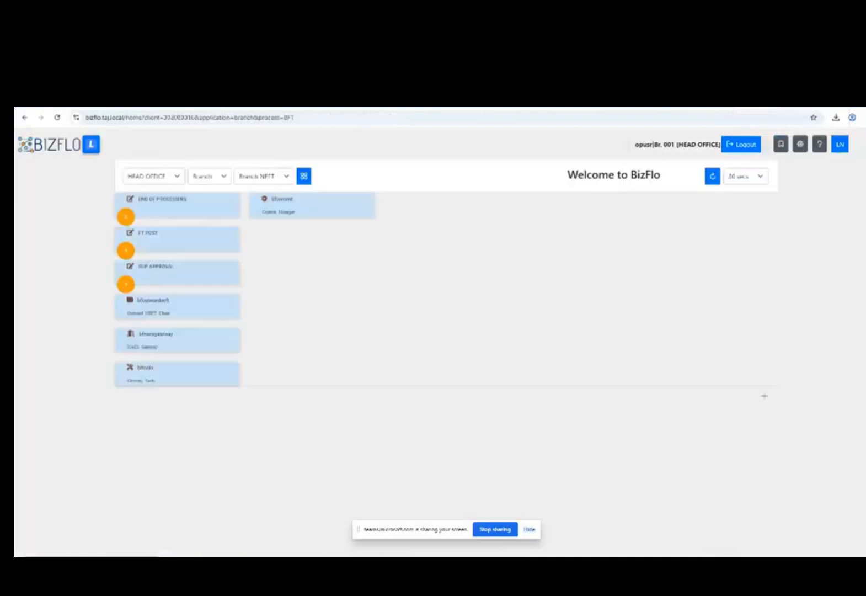
click(182, 313)
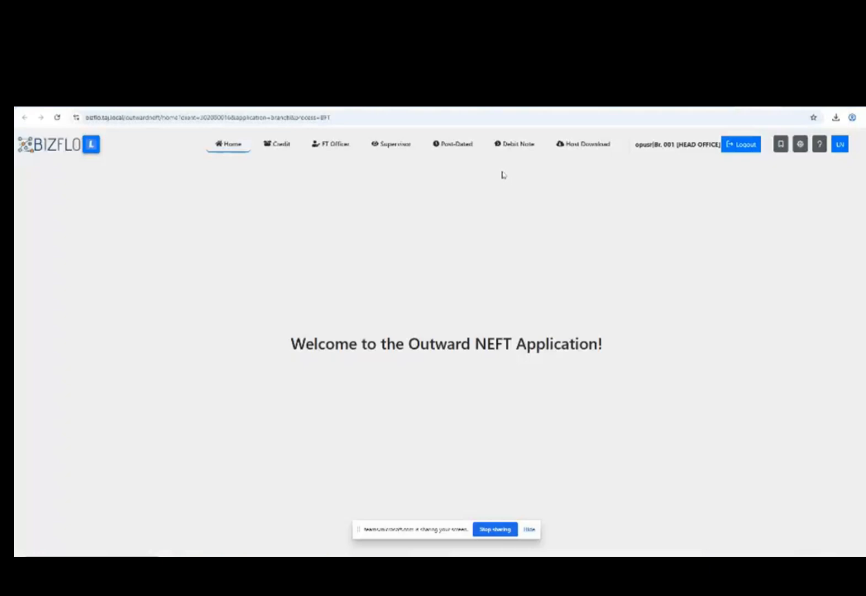
click(332, 145)
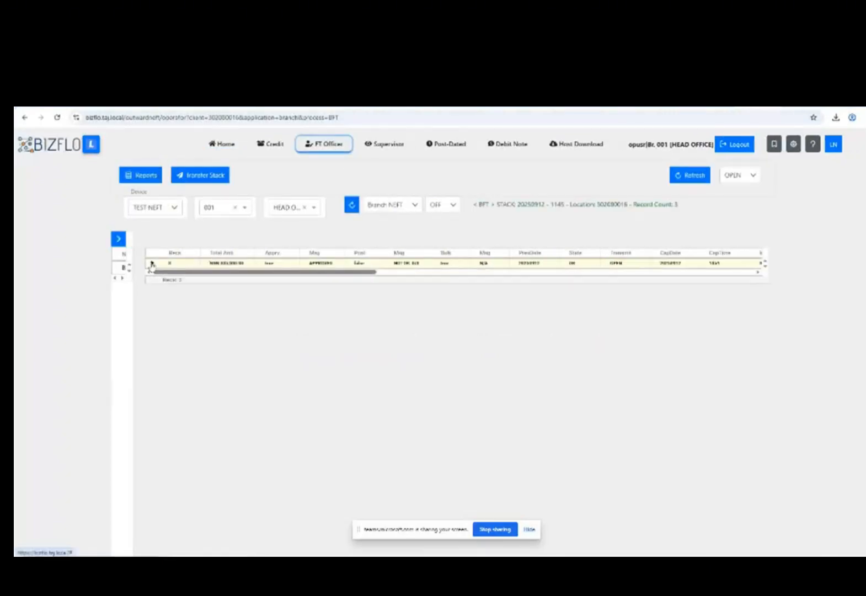
Post all three pending records of stack 20250912 - 1145 for direct posting.
click(209, 265)
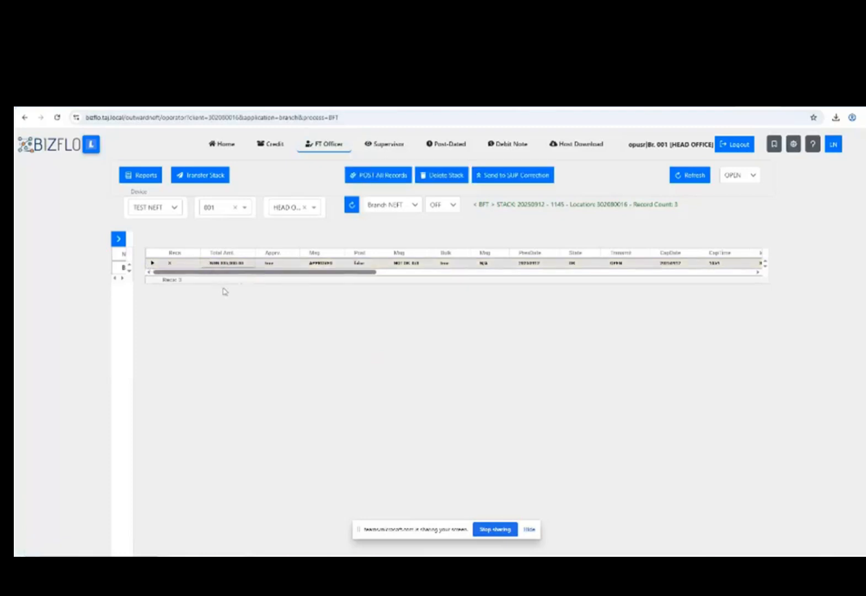
click(365, 178)
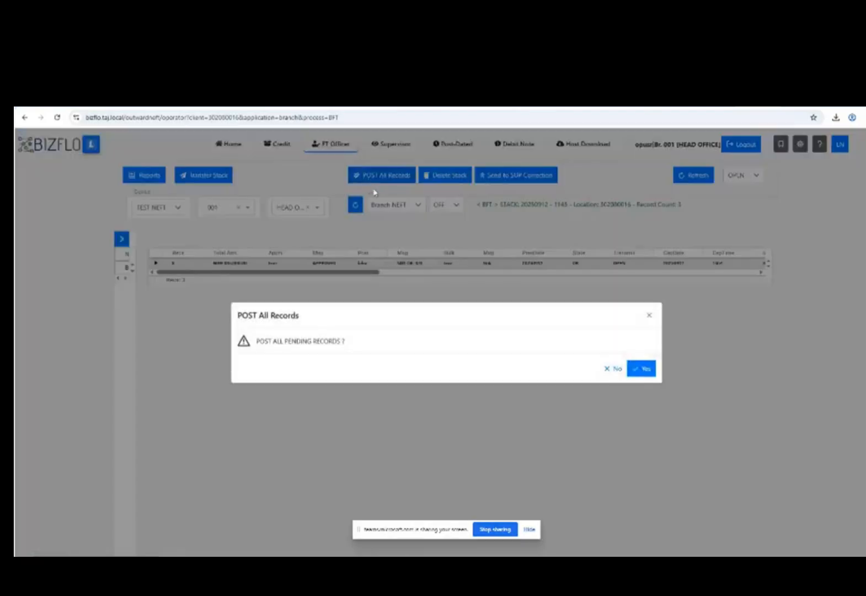
click(642, 374)
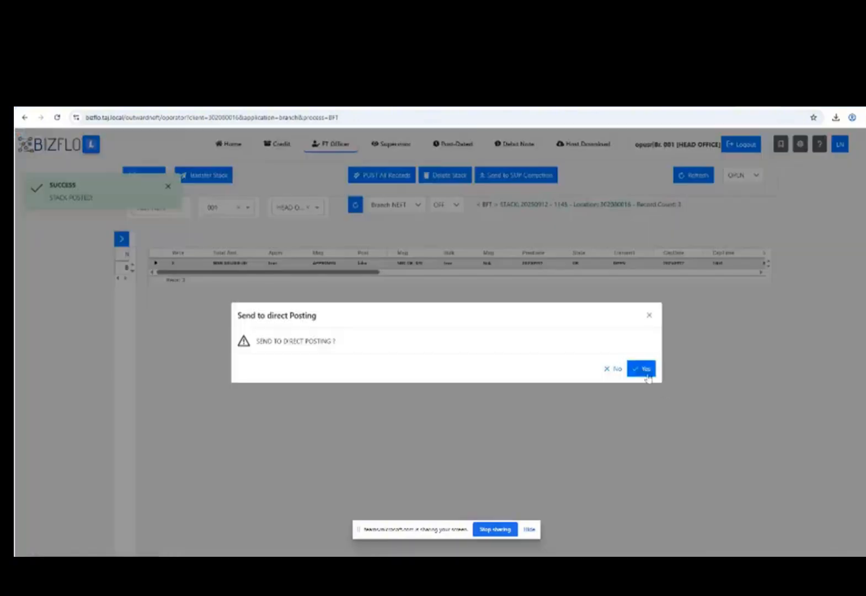
click(643, 370)
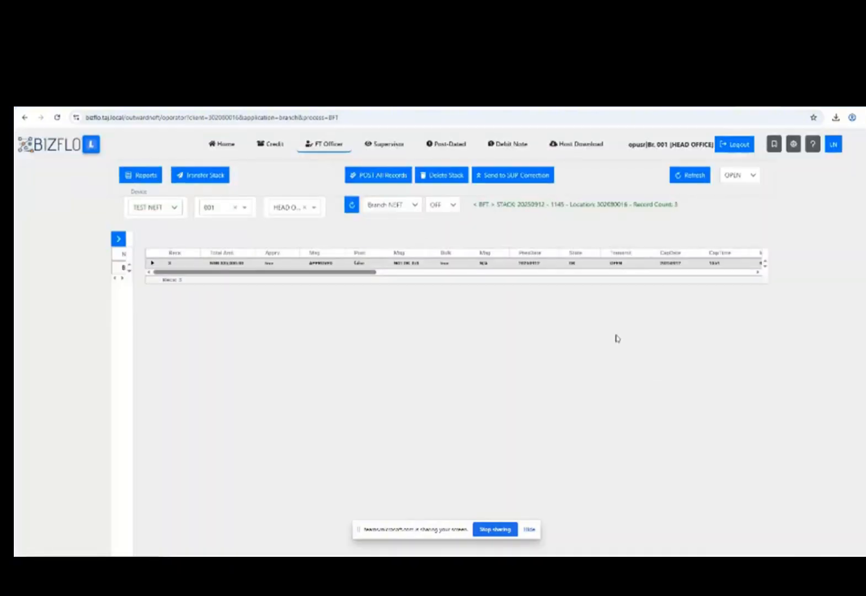
Refresh stack 20250912 - 1145 until it shows as posted, then select its row.
click(152, 265)
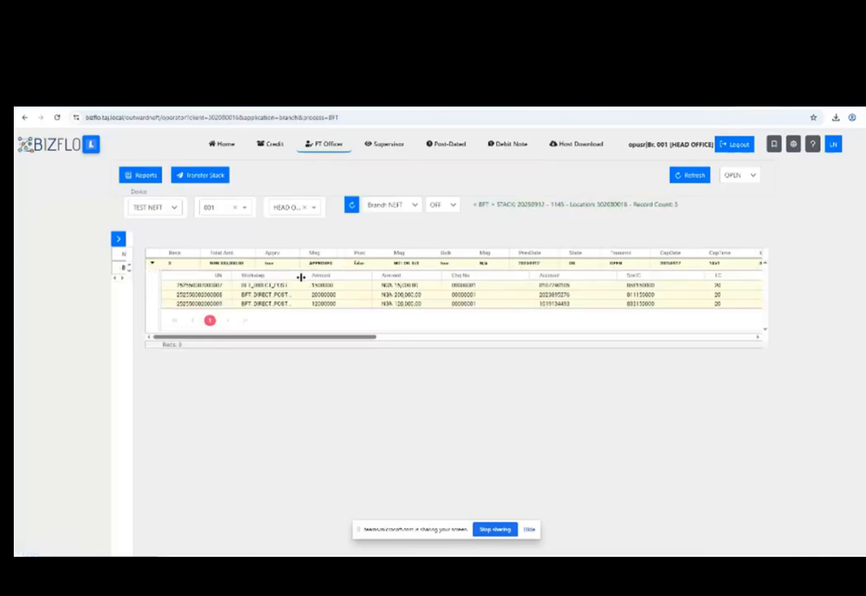
drag(301, 276, 322, 279)
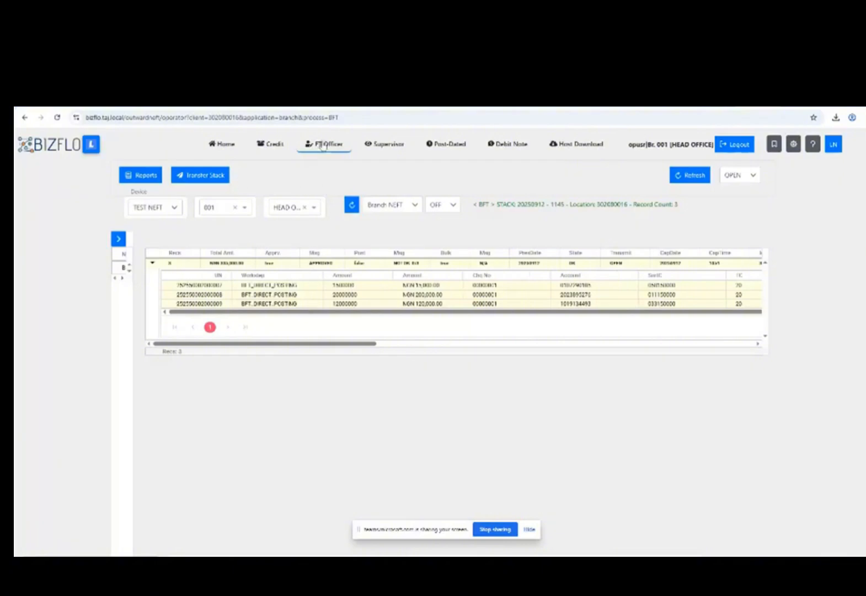
click(676, 184)
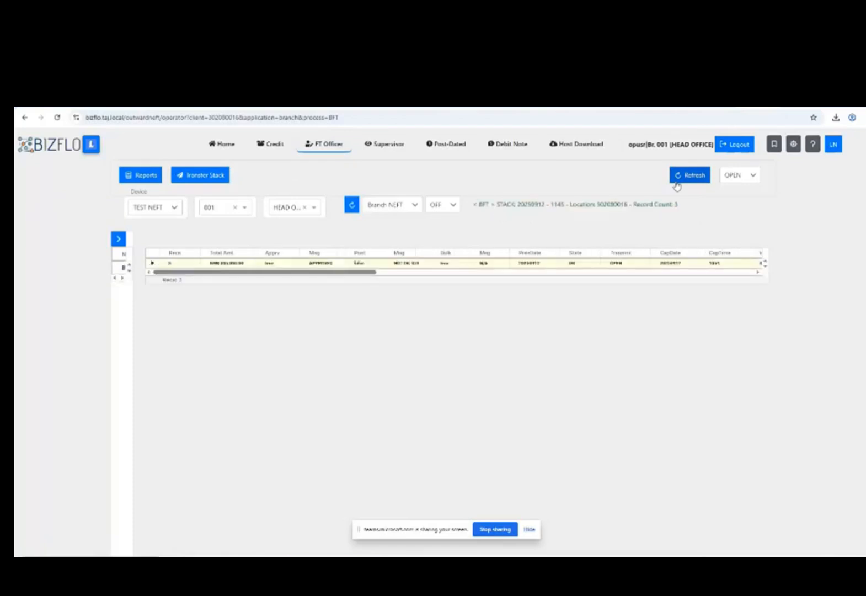
click(676, 182)
click(676, 183)
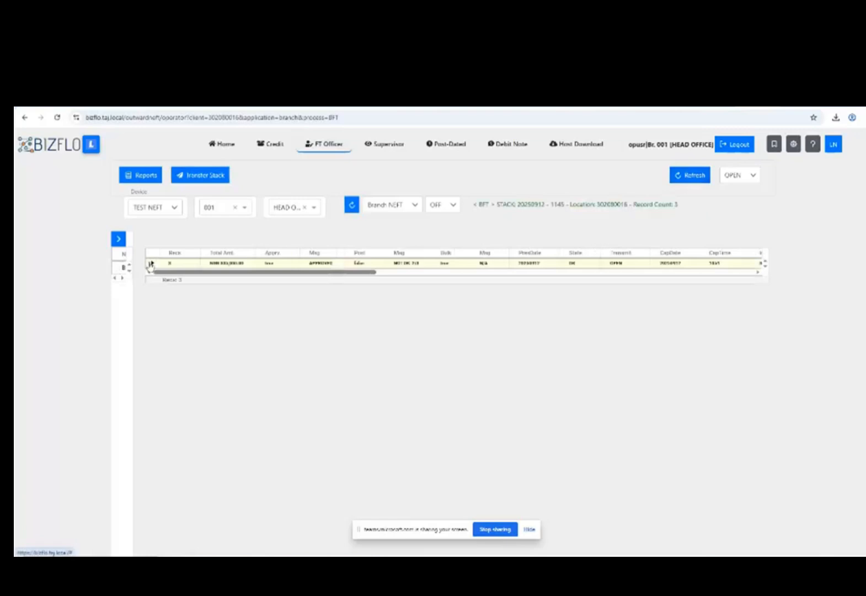
click(686, 175)
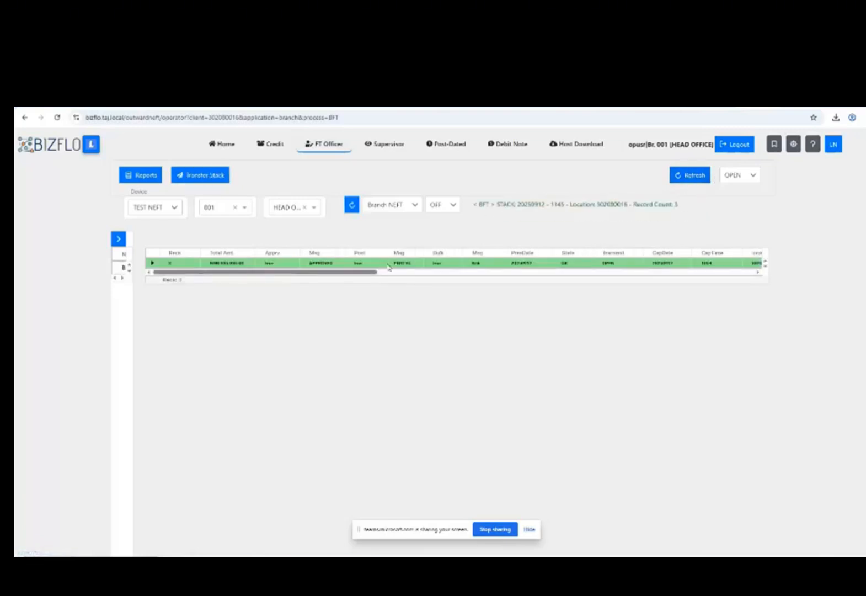
click(389, 264)
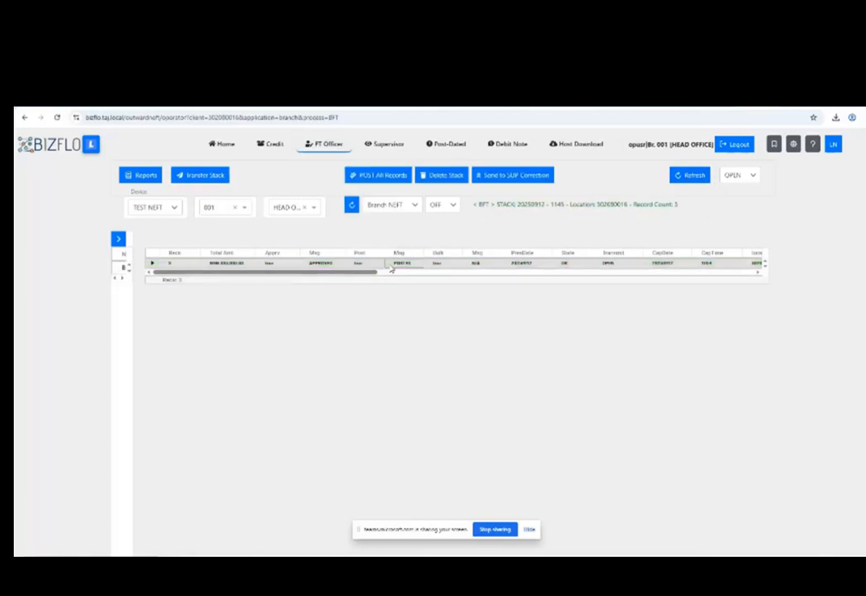
click(389, 266)
click(151, 263)
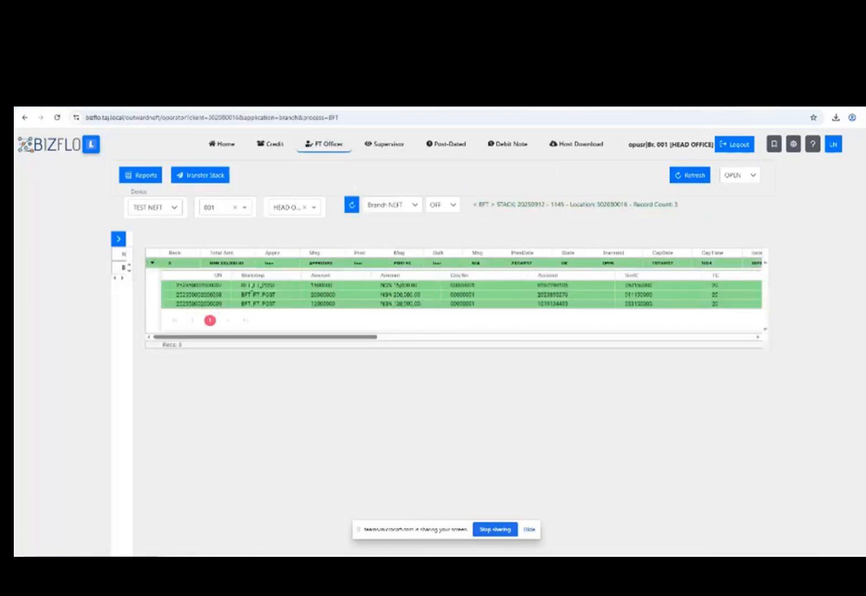
click(153, 265)
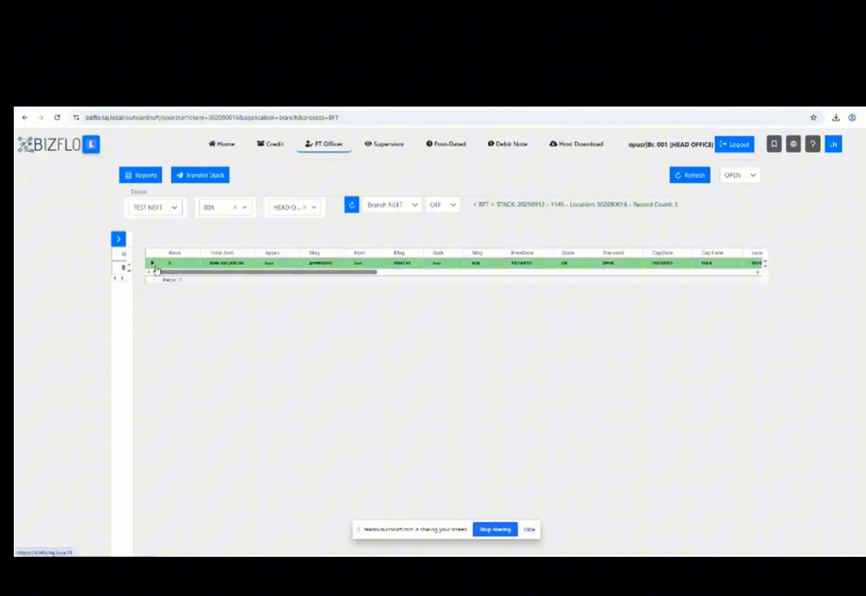
click(260, 265)
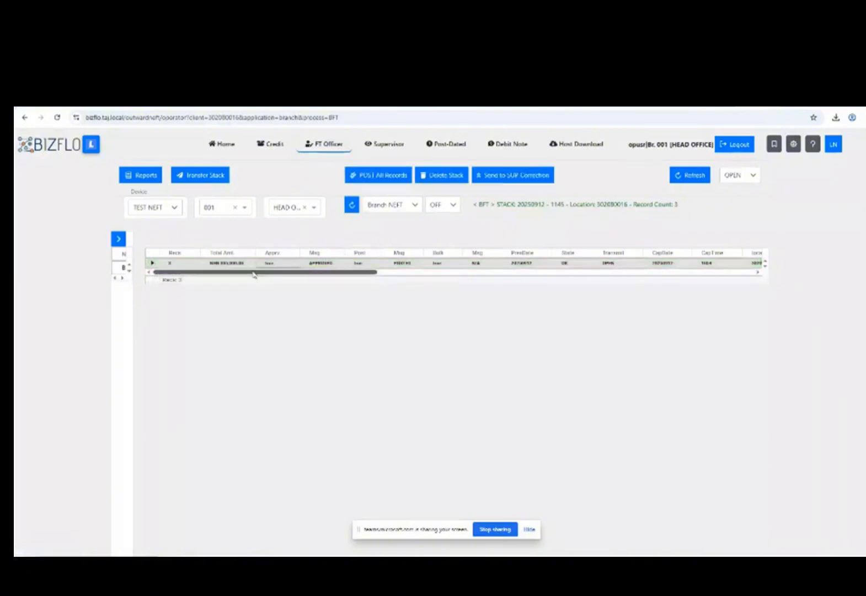
Transfer the posted stack to clearing and switch the stack filter to CLOSED.
click(189, 176)
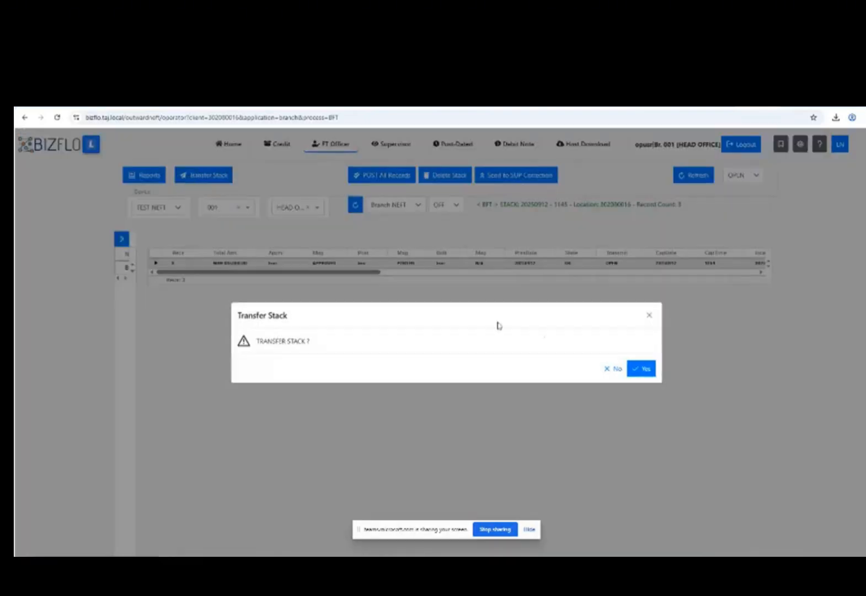
click(642, 369)
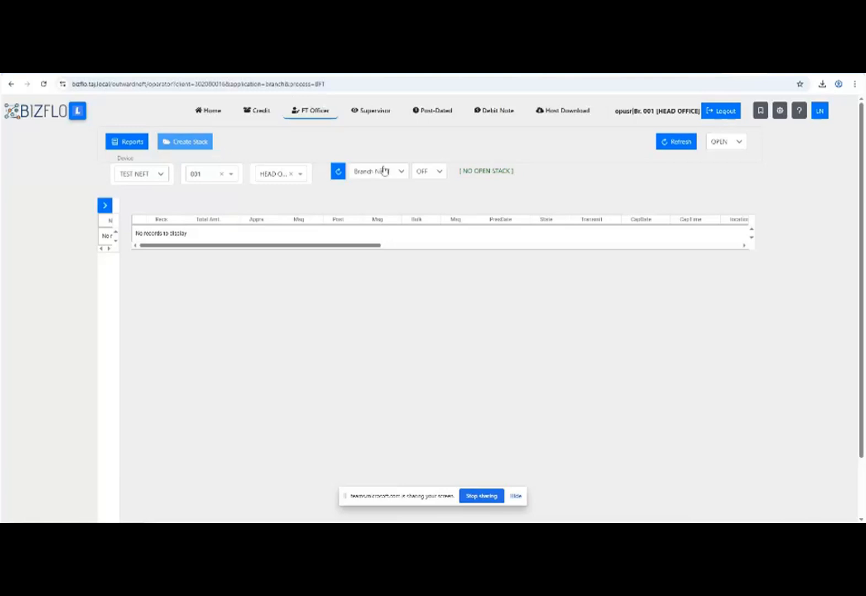
click(742, 145)
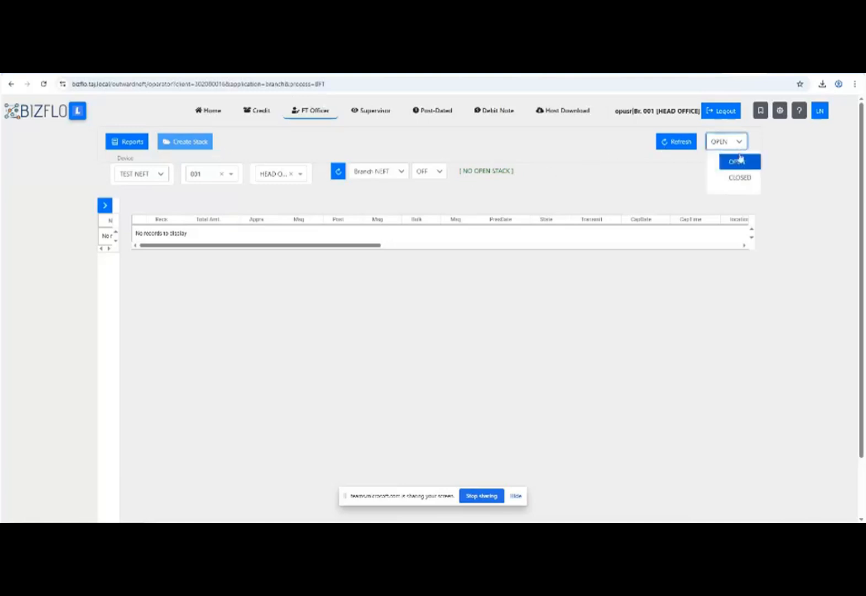
click(739, 177)
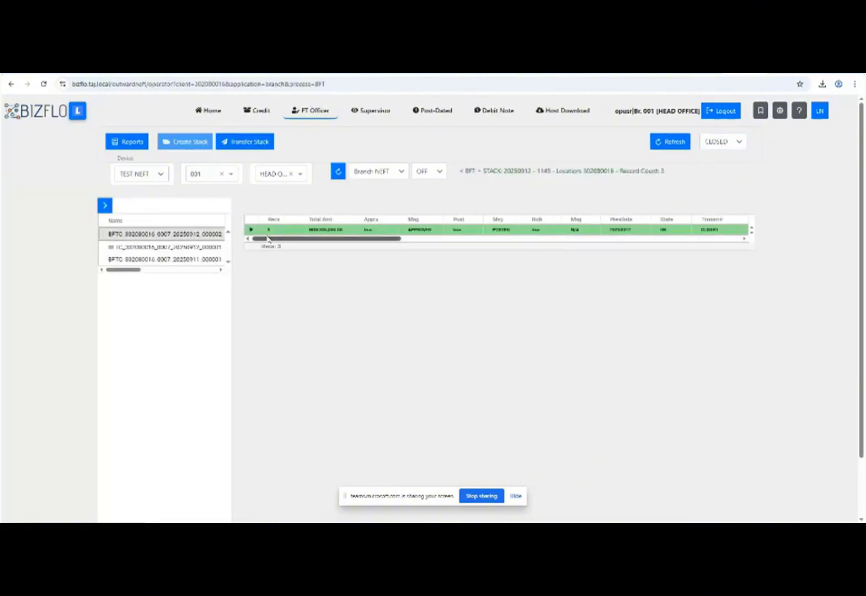
Browse the closed stacks, ending on 20250912 - 1145 with its 3 posted records.
click(253, 230)
click(252, 230)
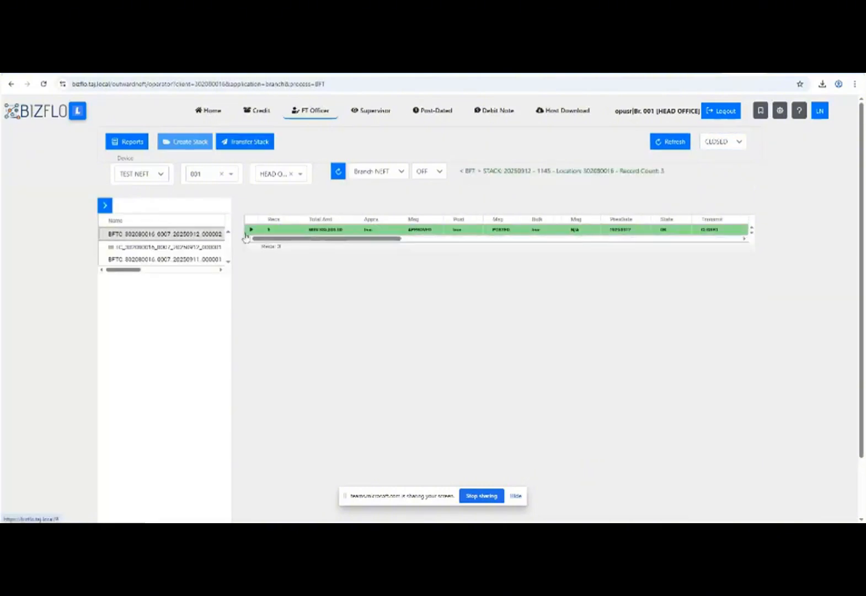
click(210, 247)
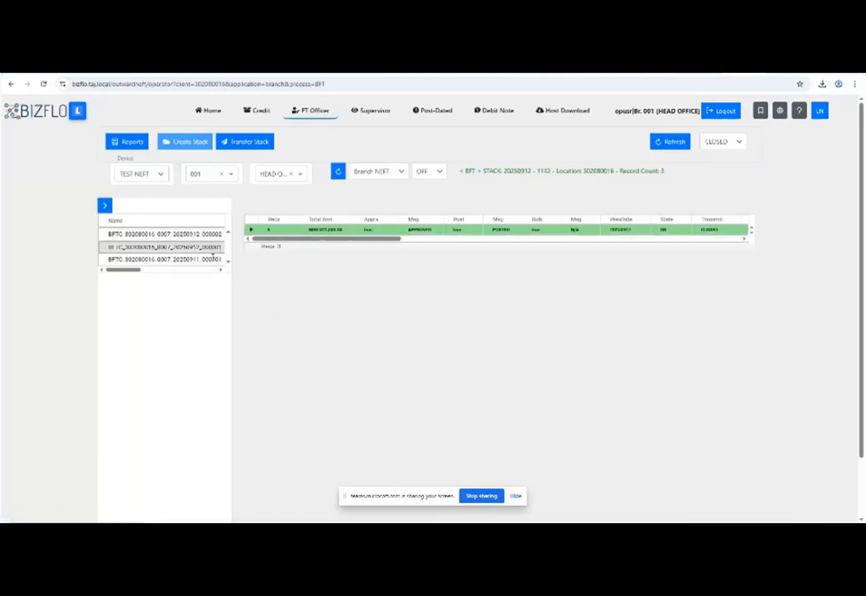
click(211, 259)
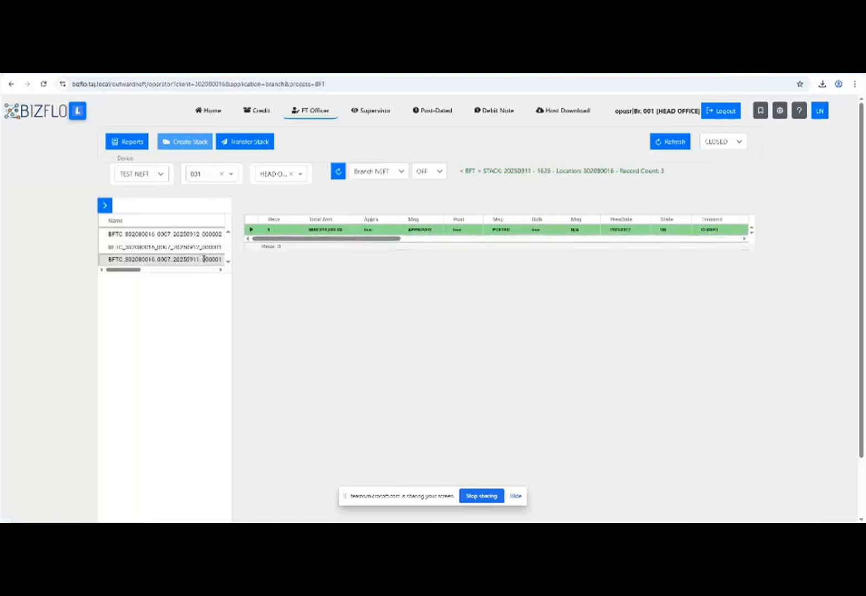
click(251, 231)
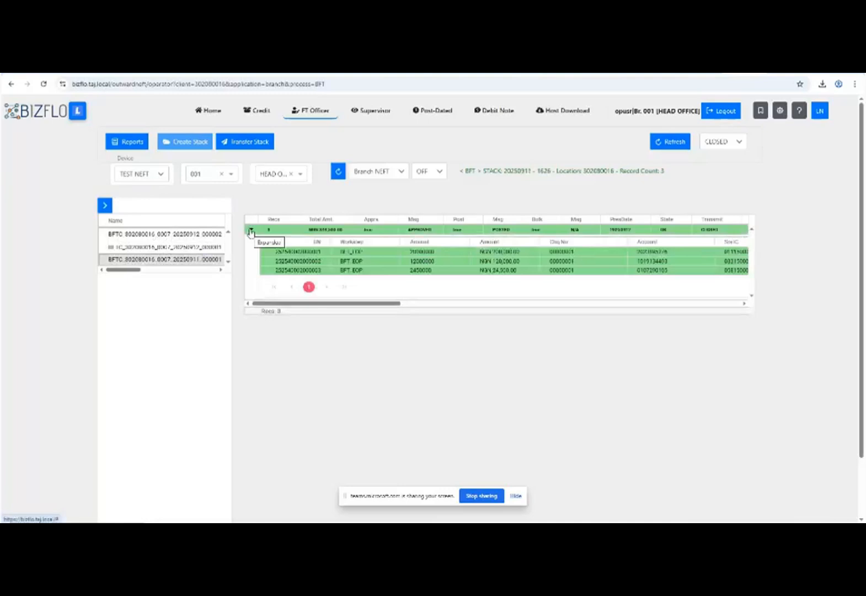
click(251, 230)
click(207, 246)
click(208, 233)
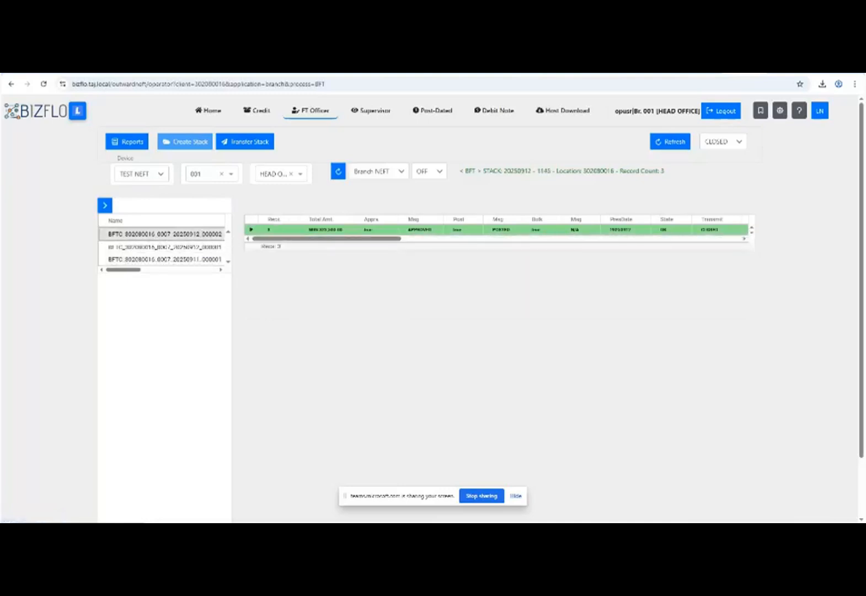
Log out of the branch operator session and reload to reach the sign-in screen.
click(720, 111)
click(472, 141)
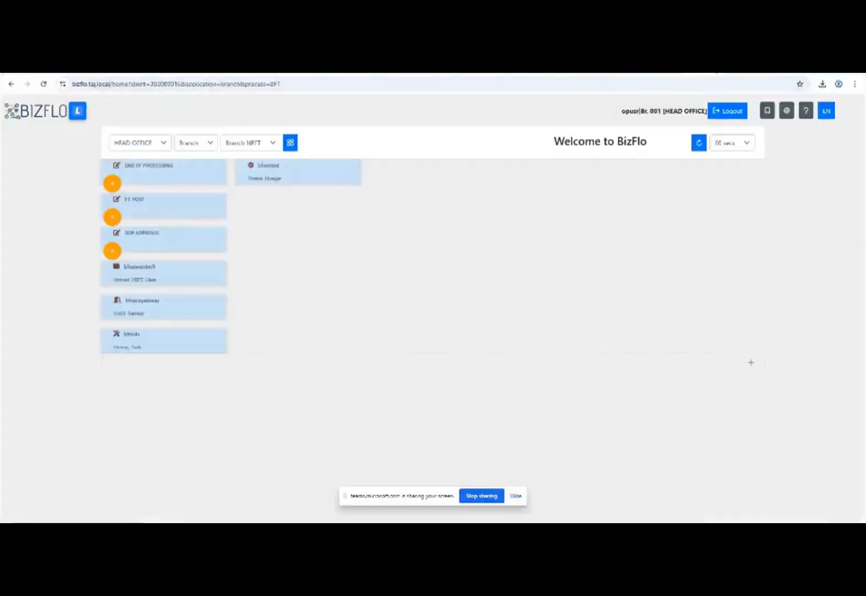
click(722, 111)
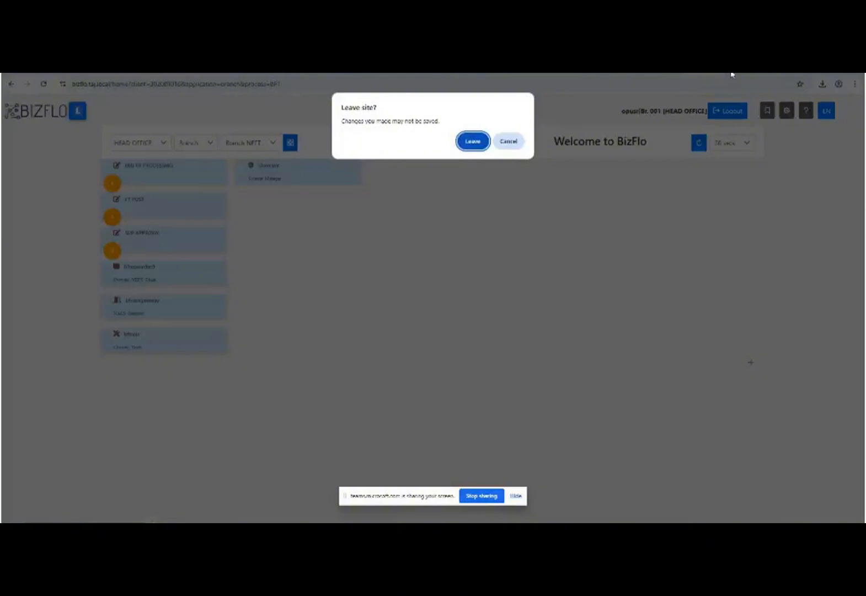
click(512, 144)
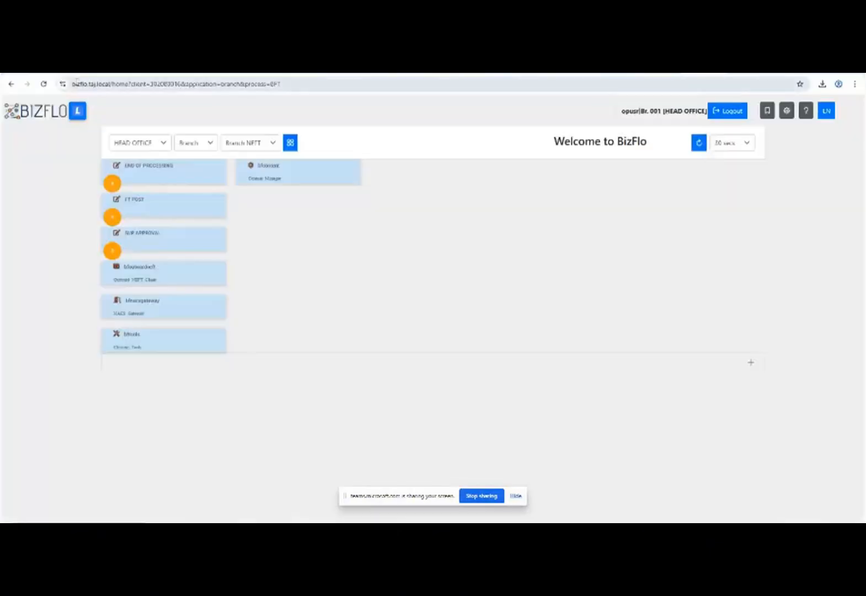
click(44, 84)
click(469, 156)
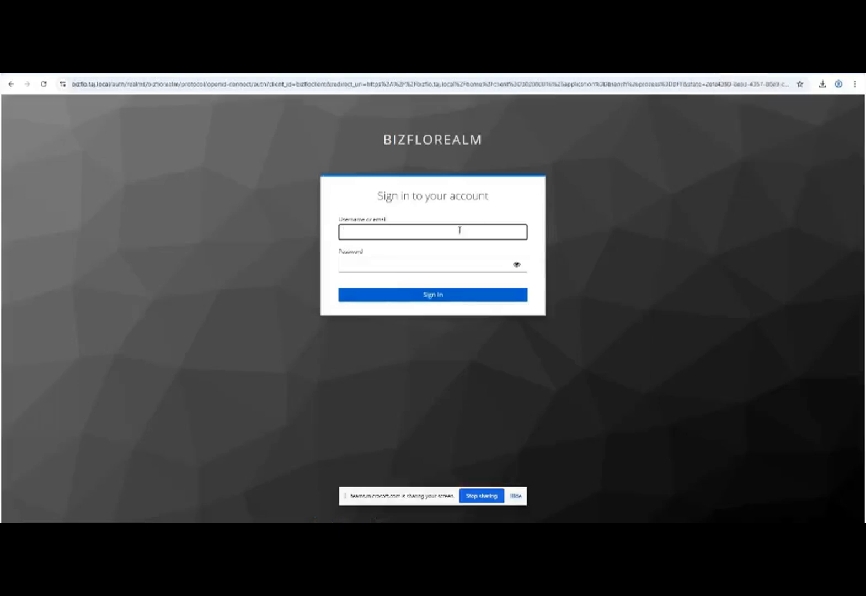
Sign in as the admin user with the password and one-time code.
click(460, 230)
text(adminusr)
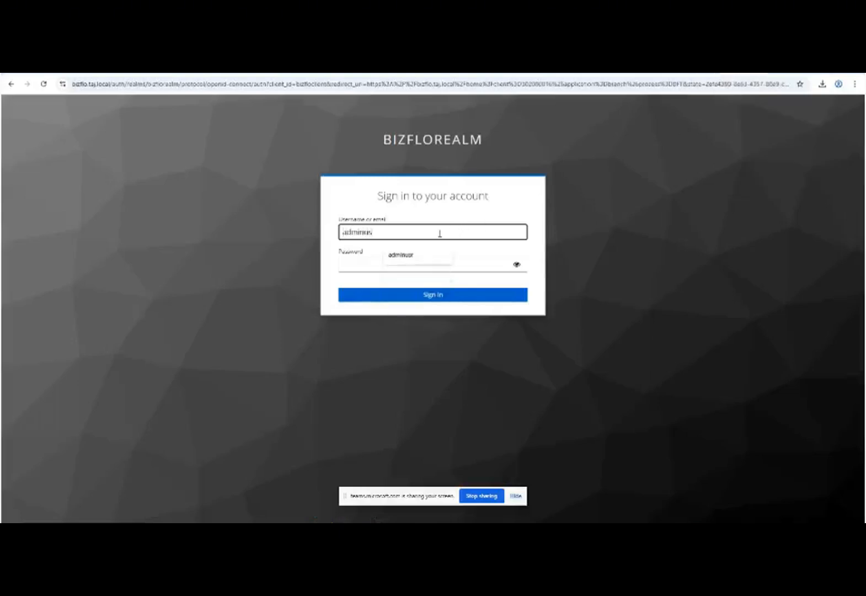
key(Tab)
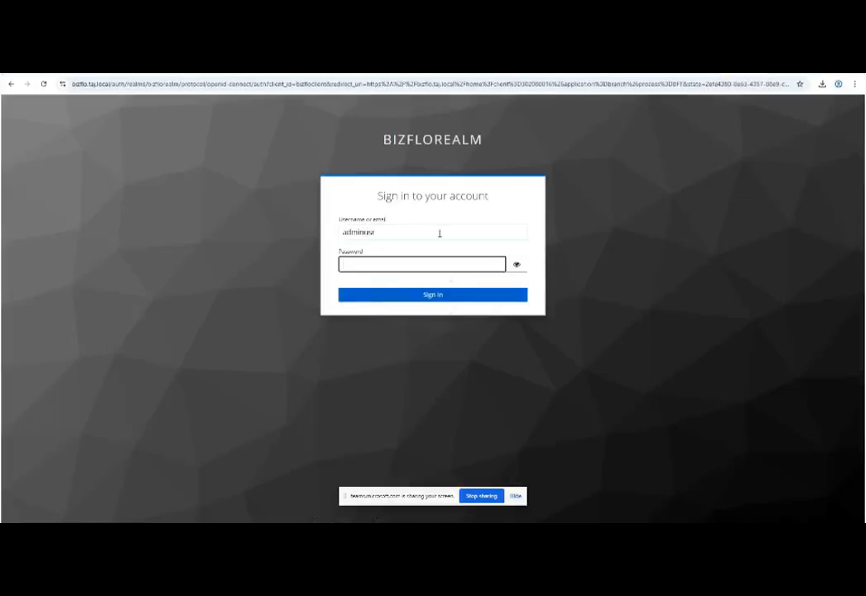
text(•••••••••)
key(Return)
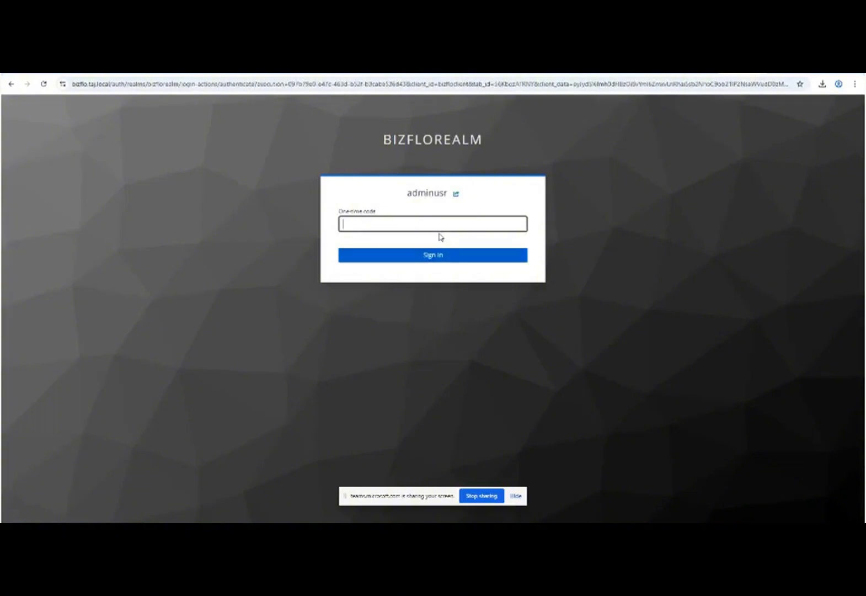
key(Return)
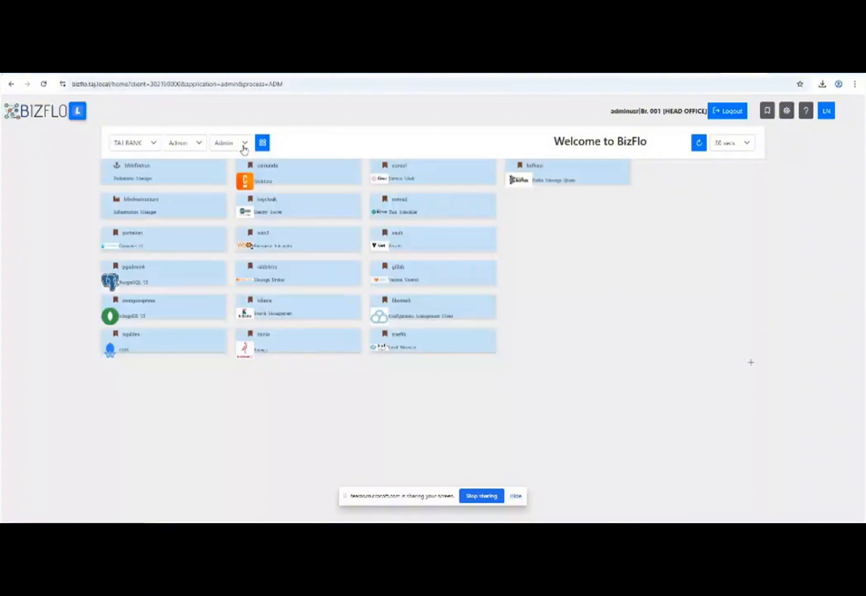
Switch the dashboard to Outward NEFT, open mfoutwardneft, and show its Host Download list.
click(197, 150)
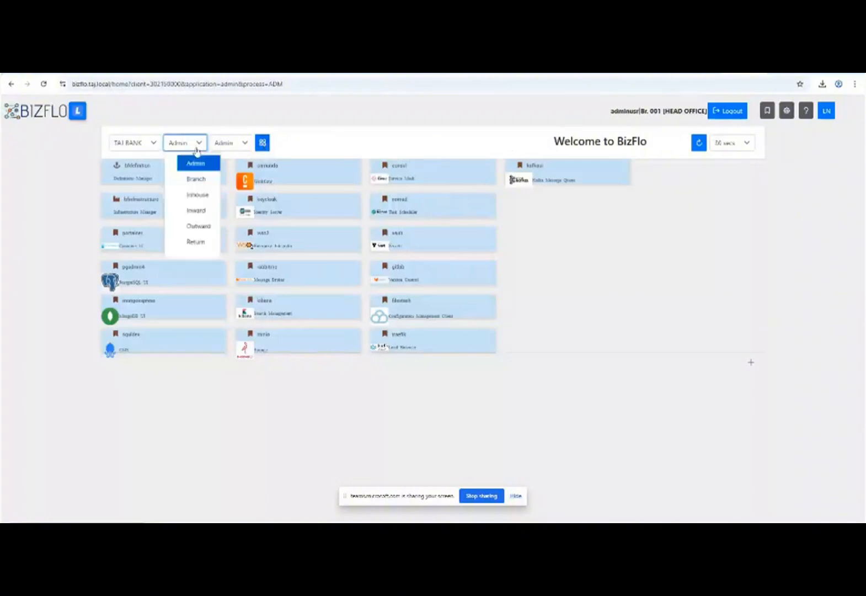
click(196, 226)
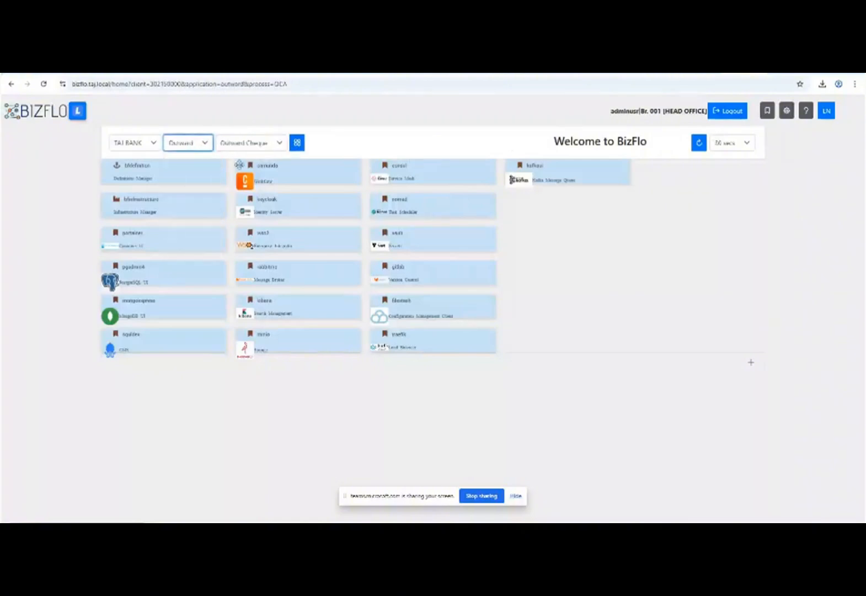
click(263, 141)
click(260, 180)
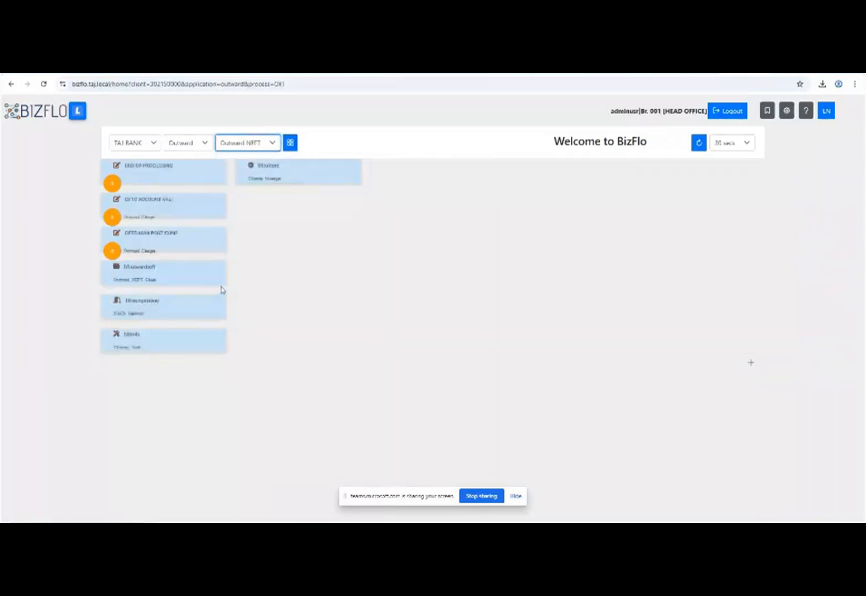
click(173, 281)
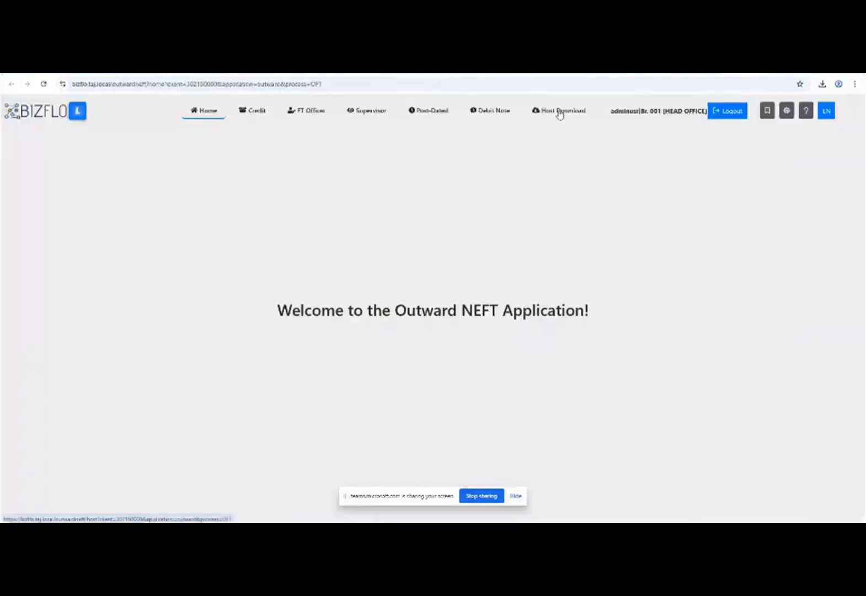
click(560, 112)
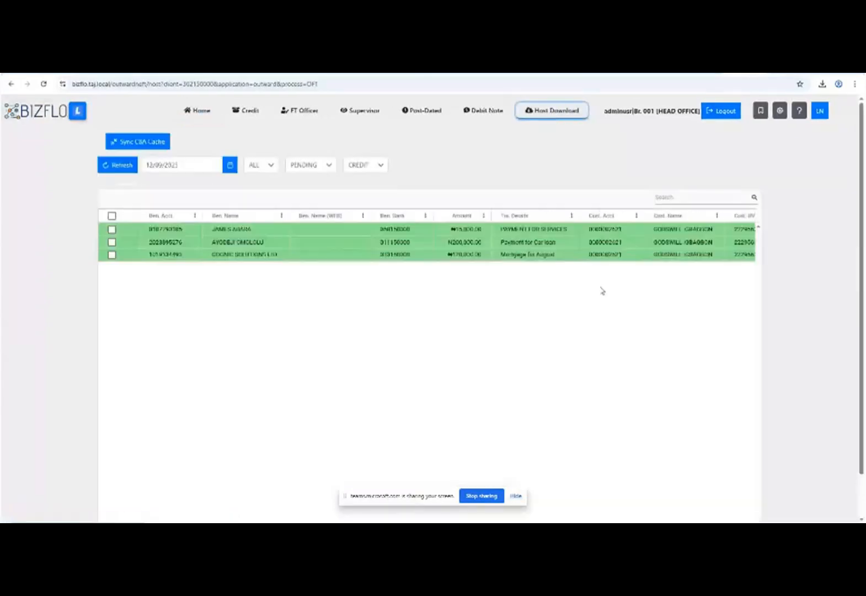
Reject only the first ₦15,000.00 credit record, leaving the other two pending.
click(112, 216)
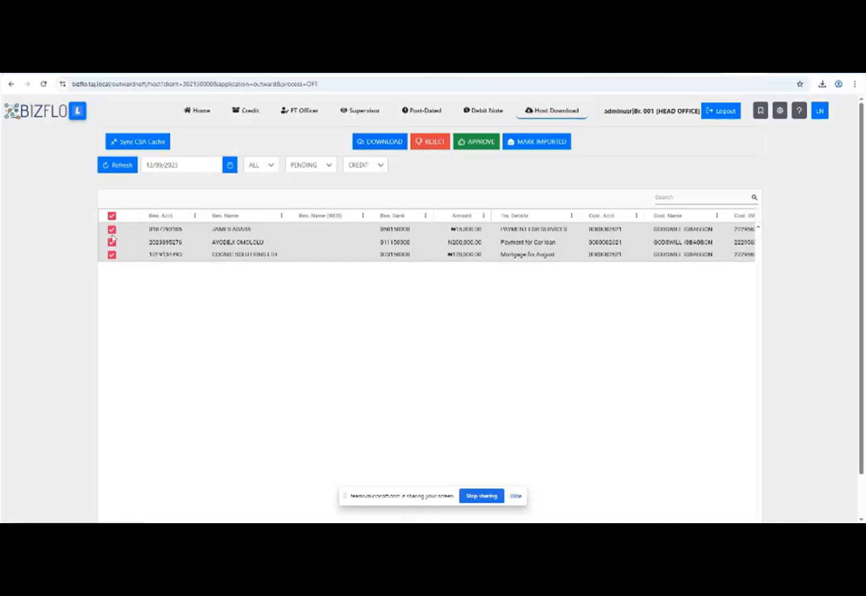
click(112, 216)
click(112, 229)
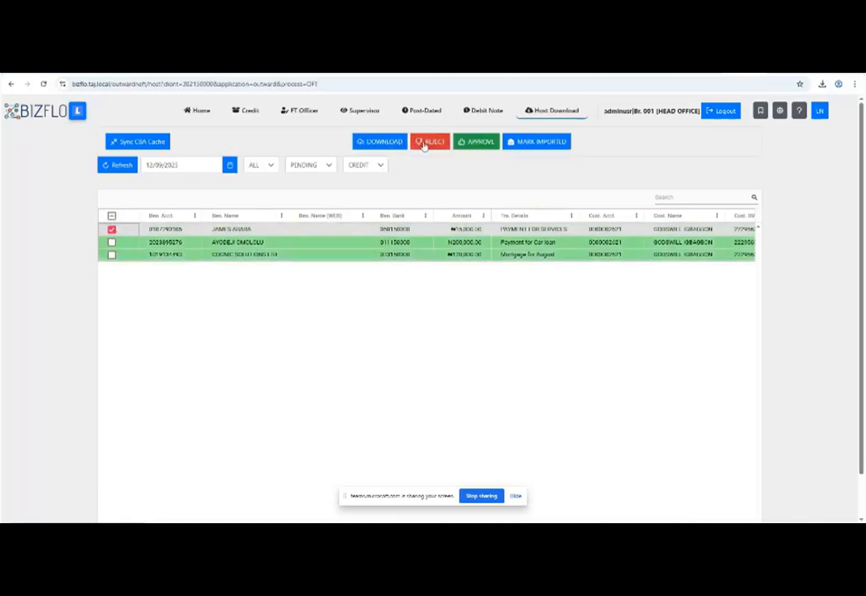
click(423, 144)
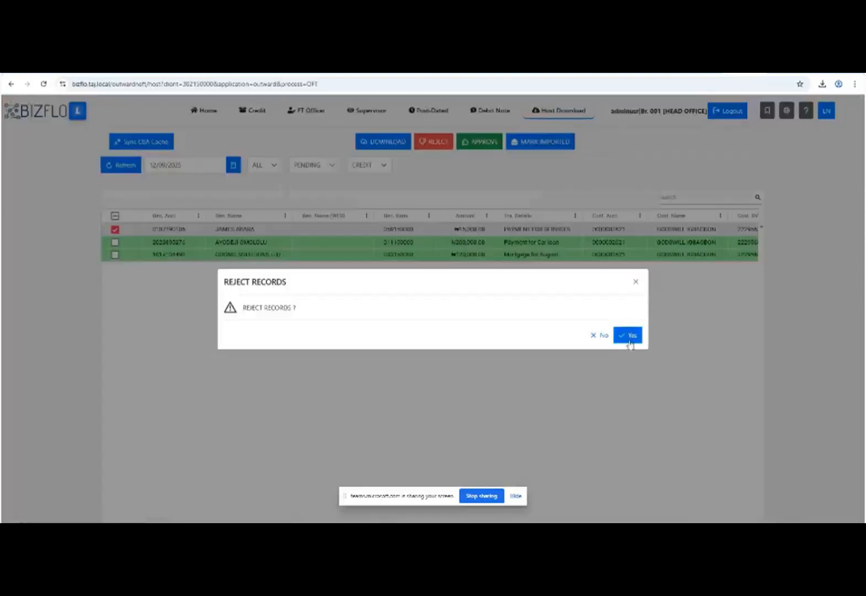
click(629, 336)
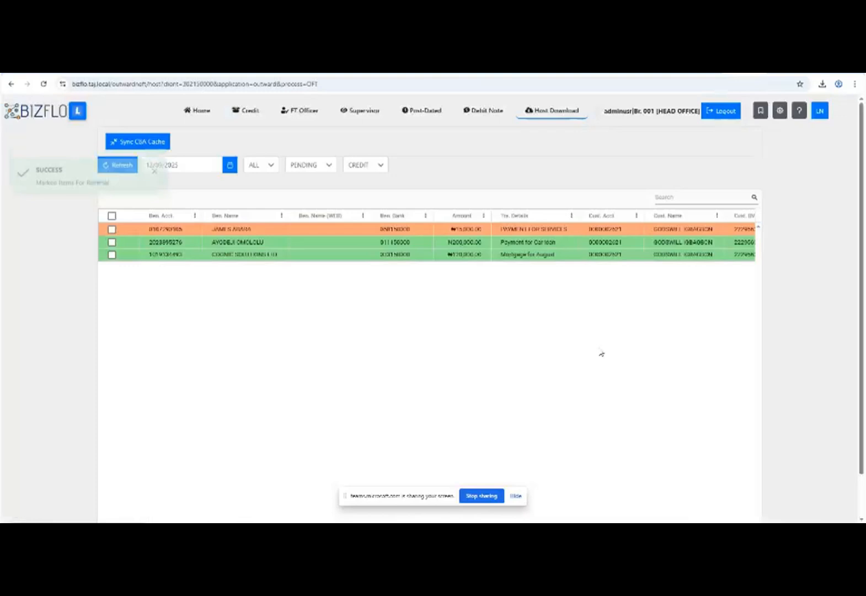
click(112, 217)
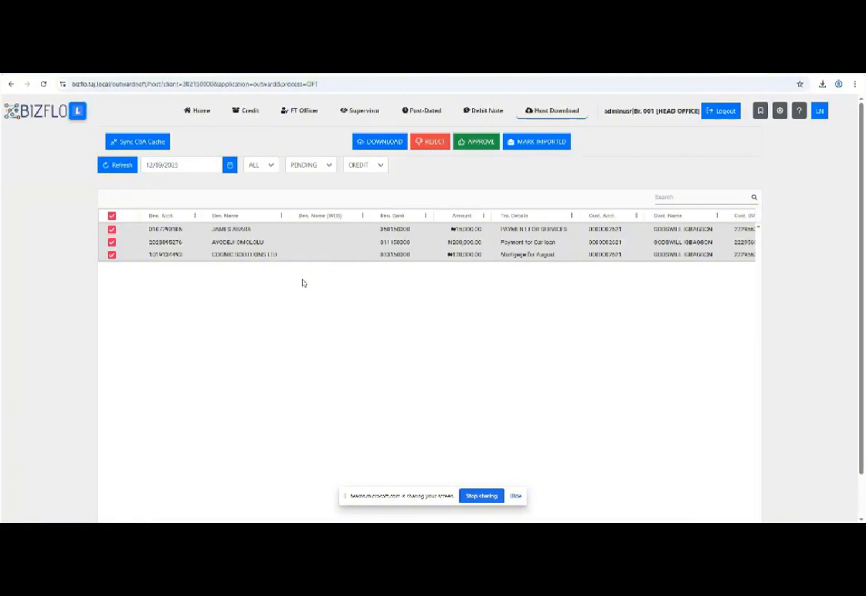
Narrow the selection to only the first, rejected N15,000.00 credit record.
click(112, 216)
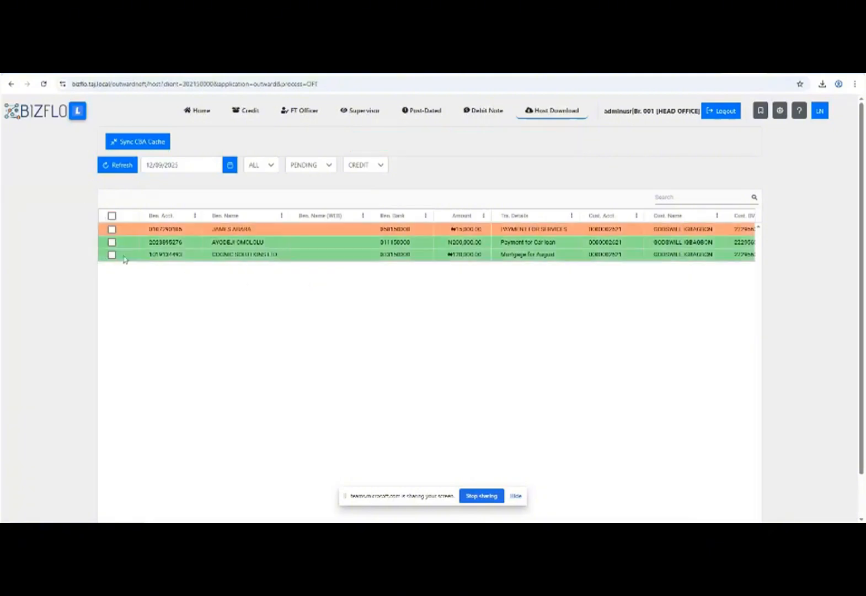
click(111, 216)
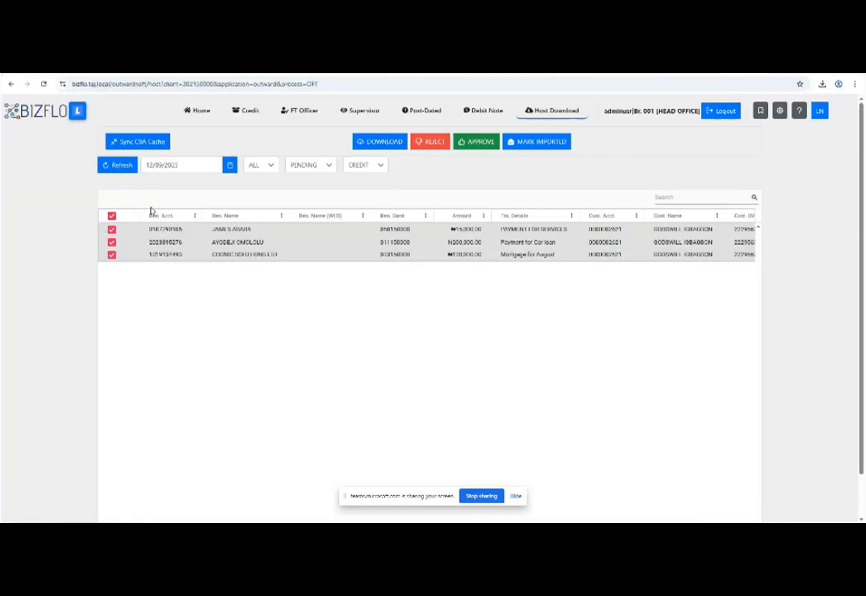
drag(467, 229, 479, 229)
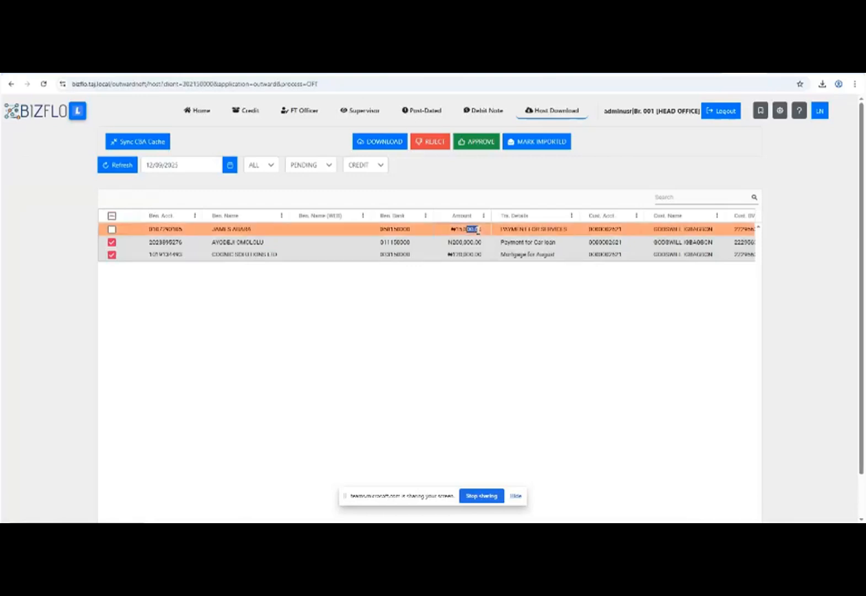
click(113, 243)
click(112, 255)
click(112, 229)
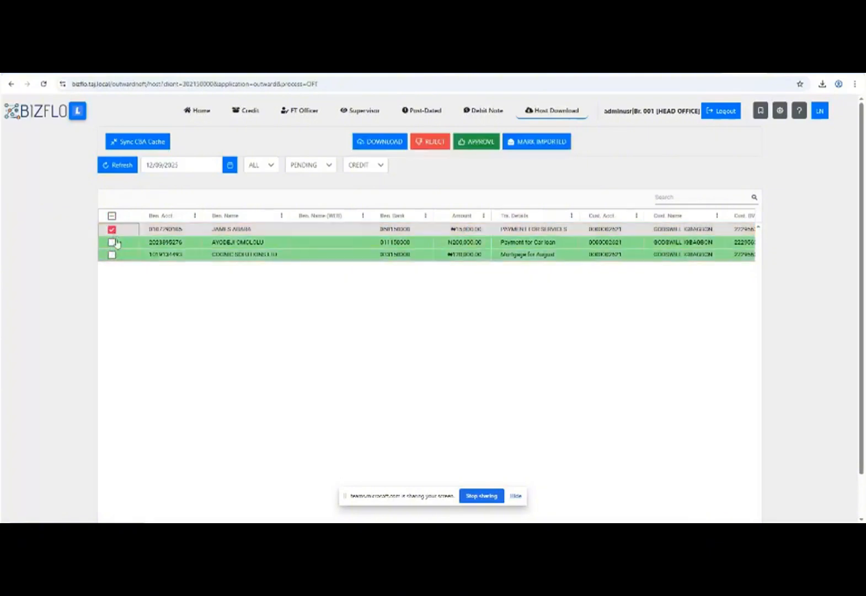
Undo that record's rejection, then select all three pending records.
click(478, 142)
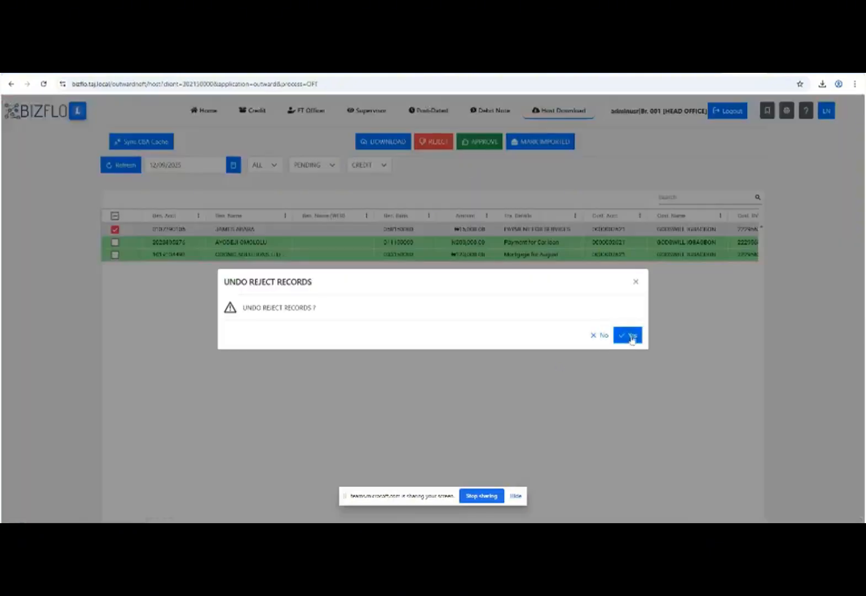
click(630, 337)
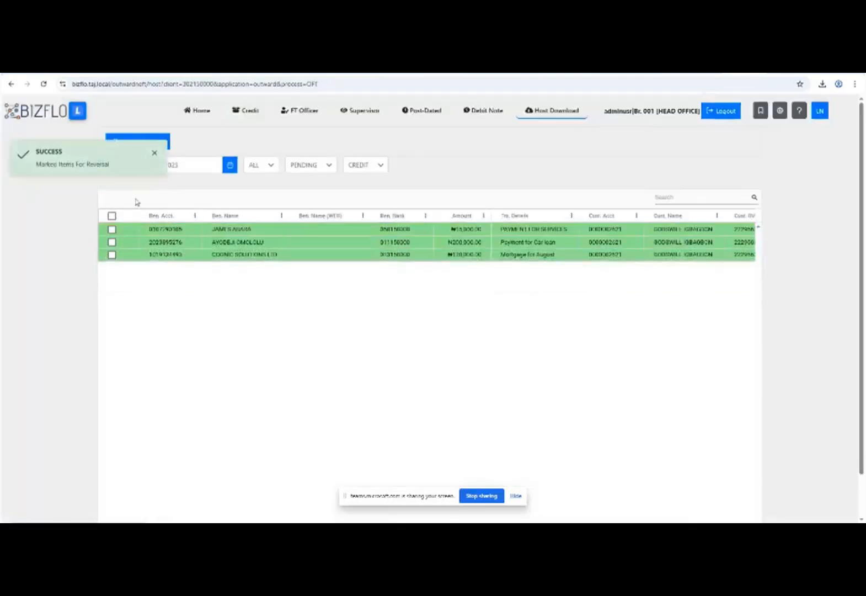
click(112, 216)
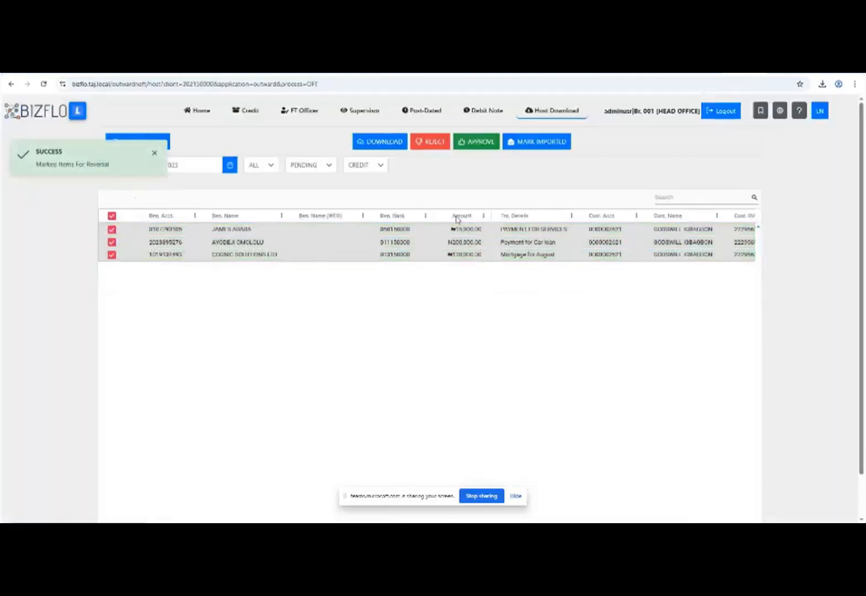
Run DOWNLOAD NEFT on the three selected records and close the finished conversion log.
click(385, 142)
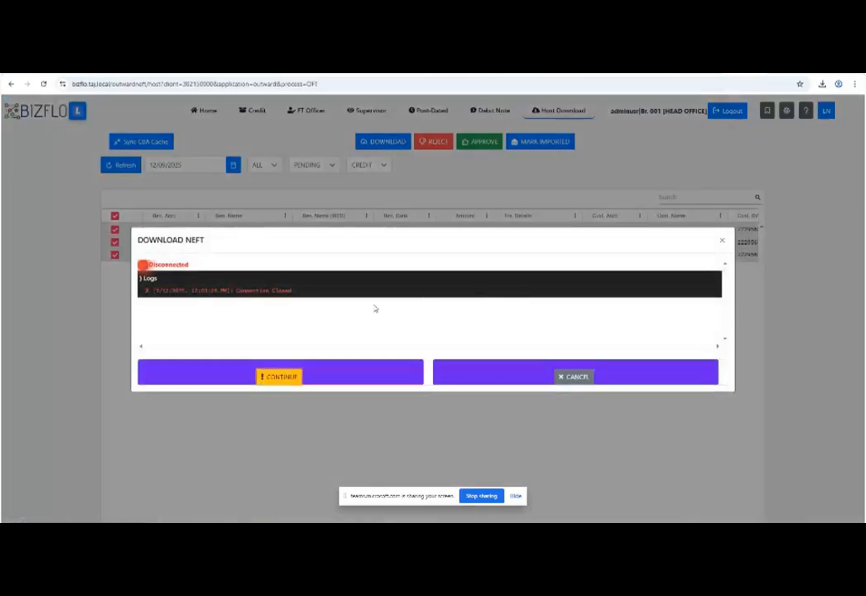
click(283, 377)
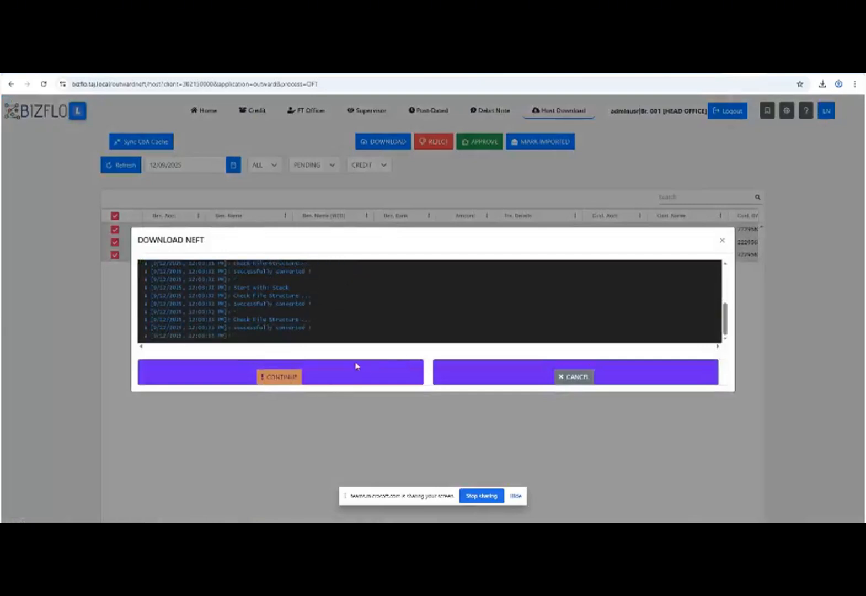
click(723, 241)
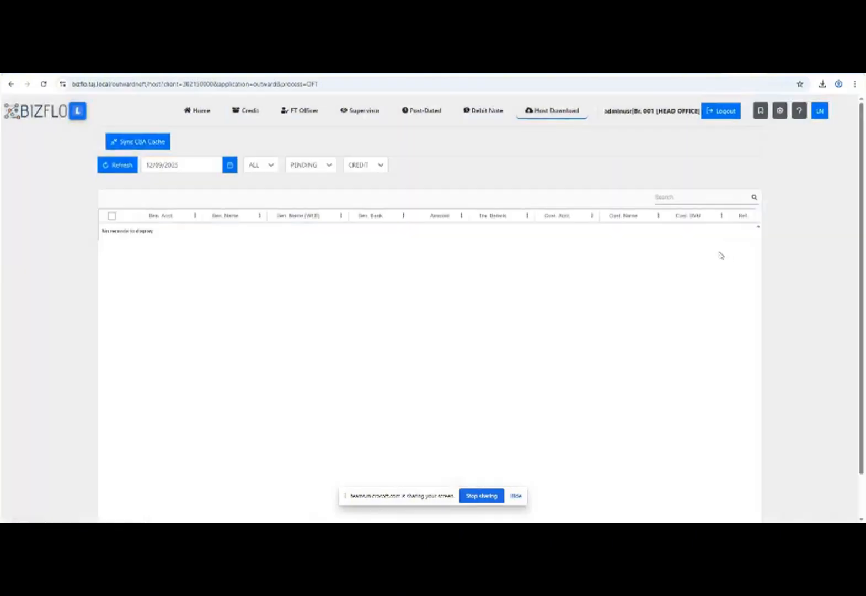
Leave Outward NEFT and inspect the first OFT stack's records in the Bizmont content manager.
click(711, 111)
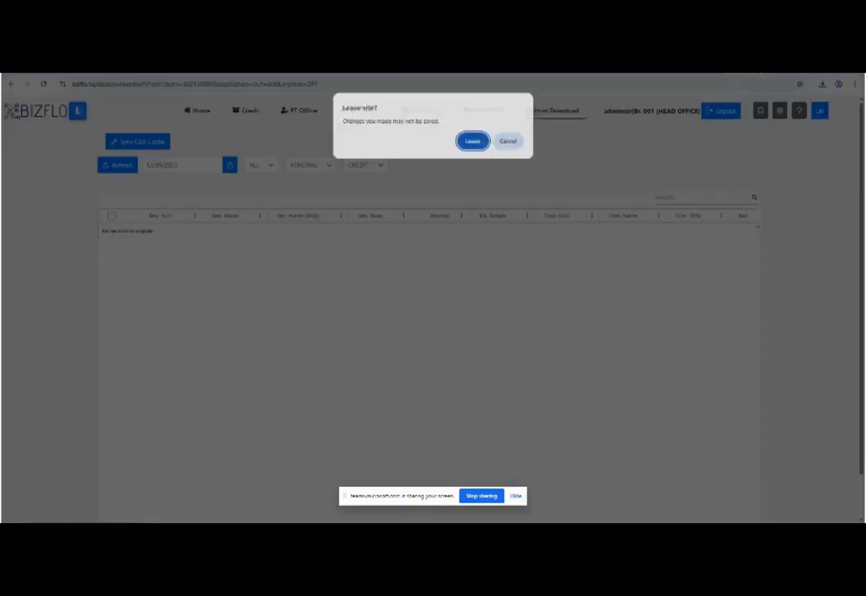
click(474, 142)
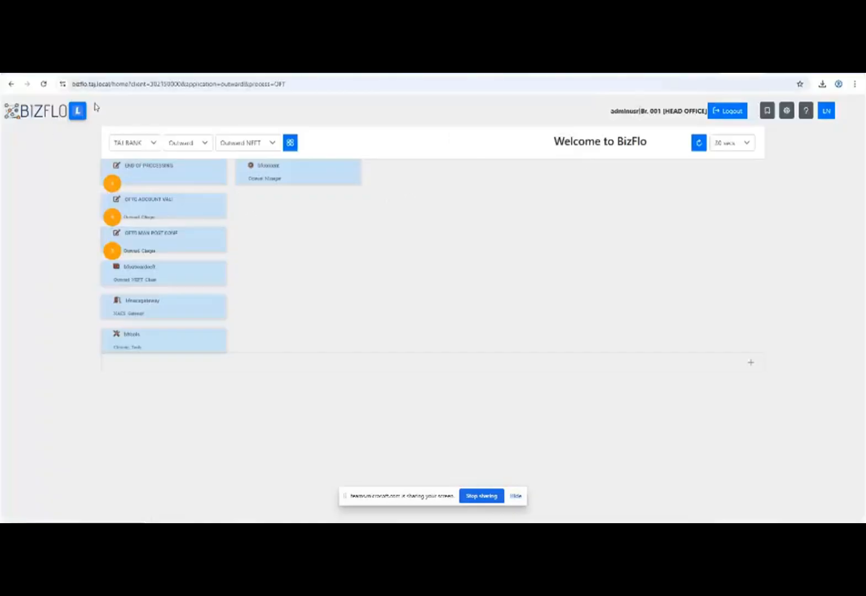
click(305, 179)
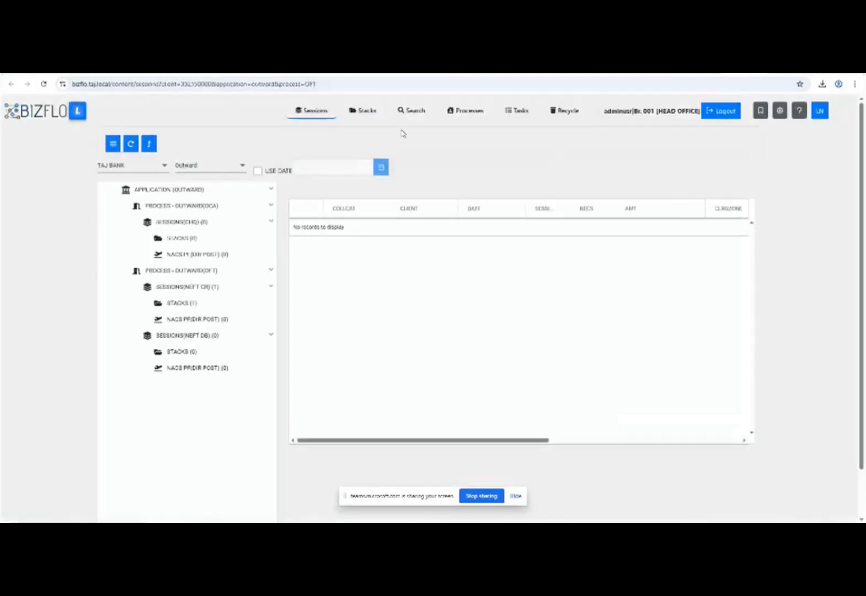
click(368, 111)
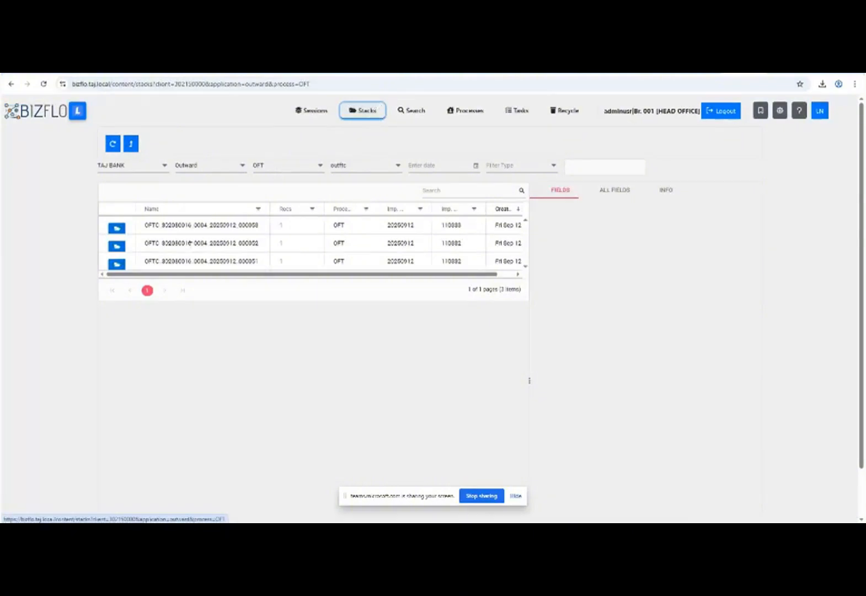
click(117, 226)
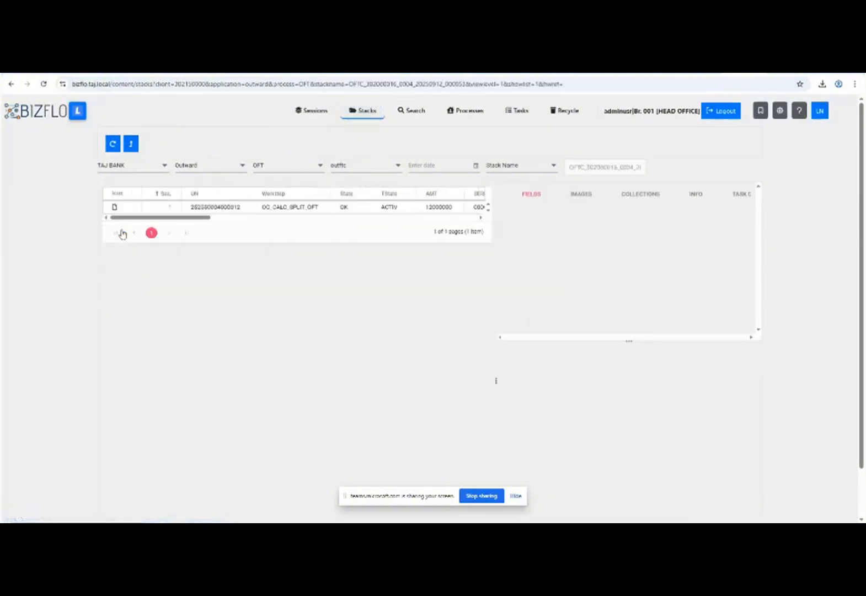
click(113, 147)
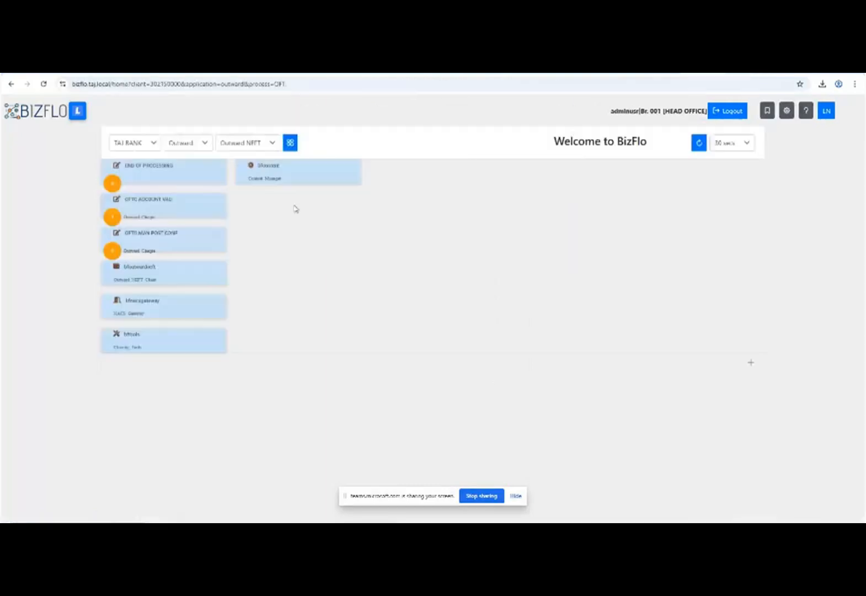
Open the OFTC account validation workstep and select the account with the check-digit error.
click(181, 209)
key(ctrl+Tab)
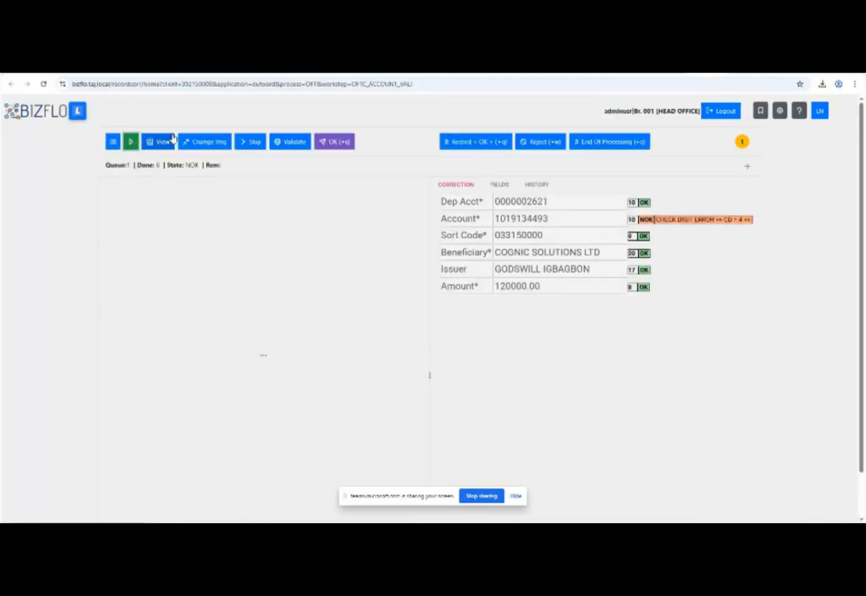
double_click(521, 221)
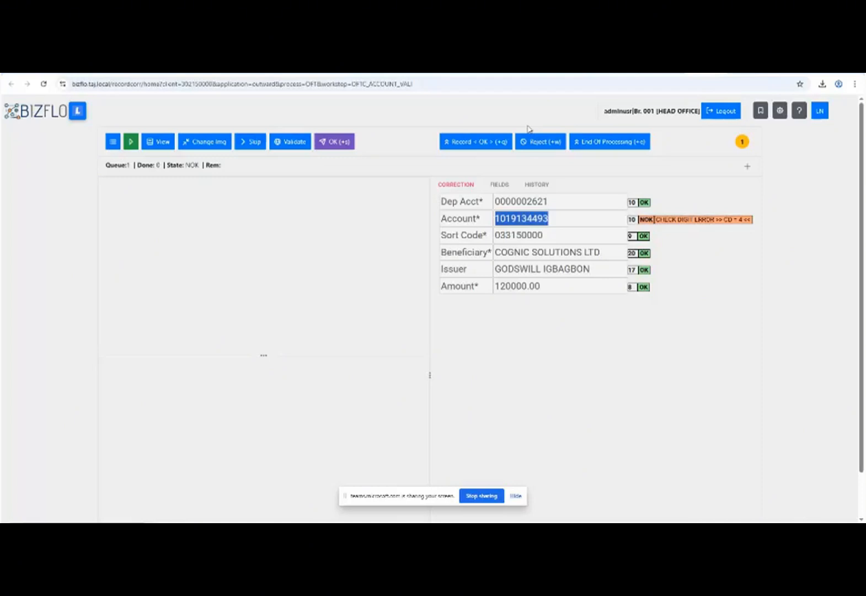
Mark the COGNIC SOLUTIONS LTD record OK, save it, and return to the dashboard.
click(458, 144)
click(631, 335)
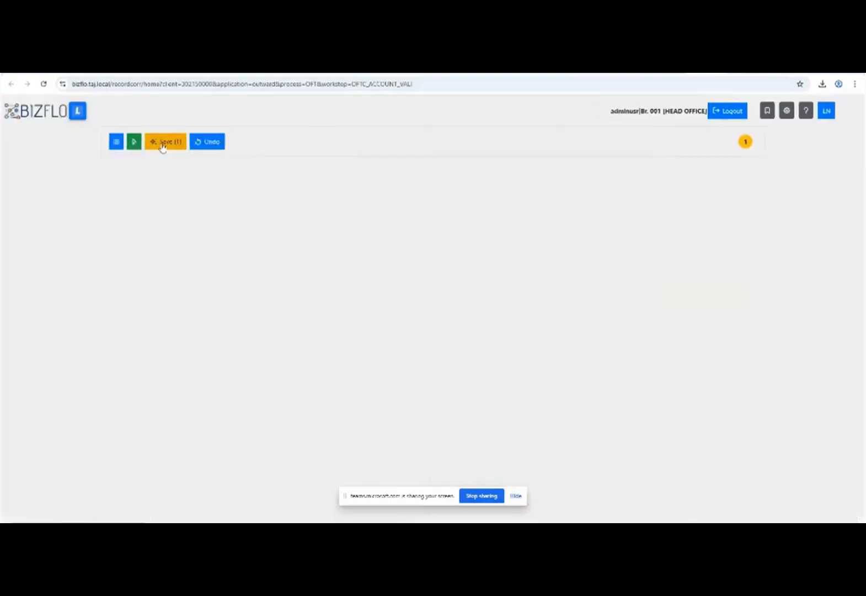
click(163, 144)
click(475, 141)
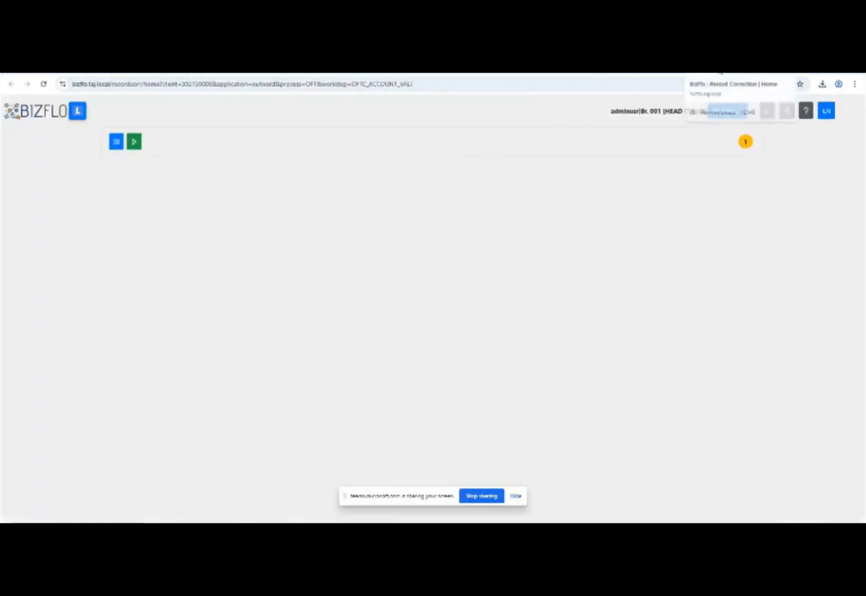
click(732, 109)
Browse stack 000052 and the first OFT stack, then move to the Sessions page.
click(474, 142)
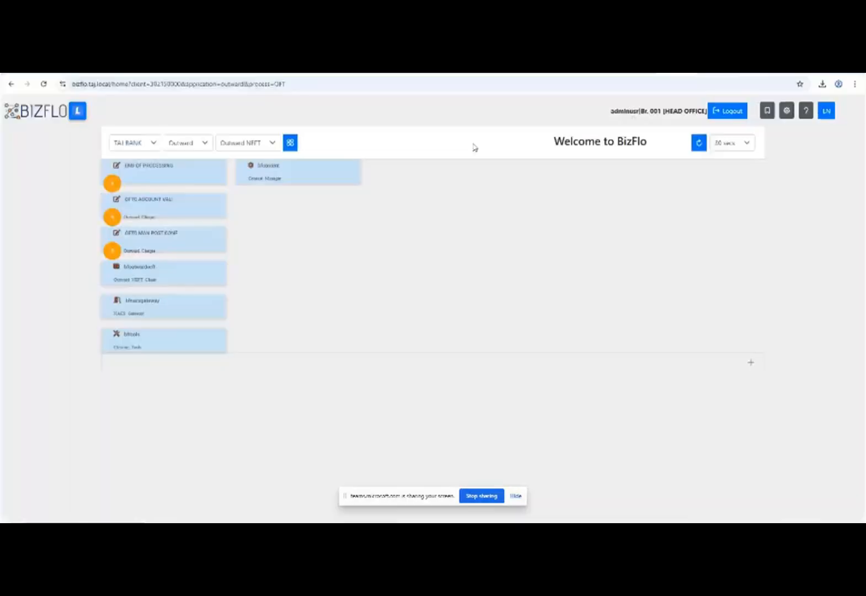
click(759, 67)
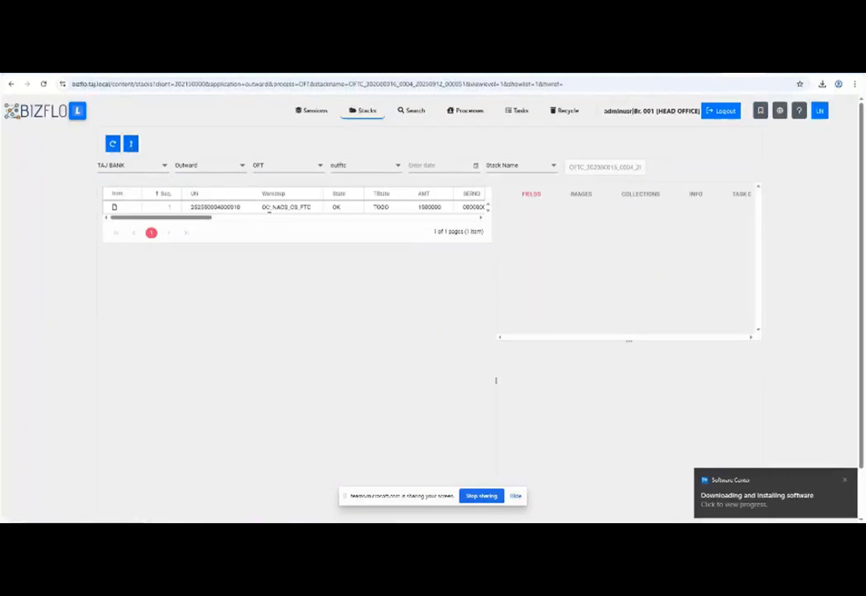
click(131, 145)
click(118, 247)
click(131, 144)
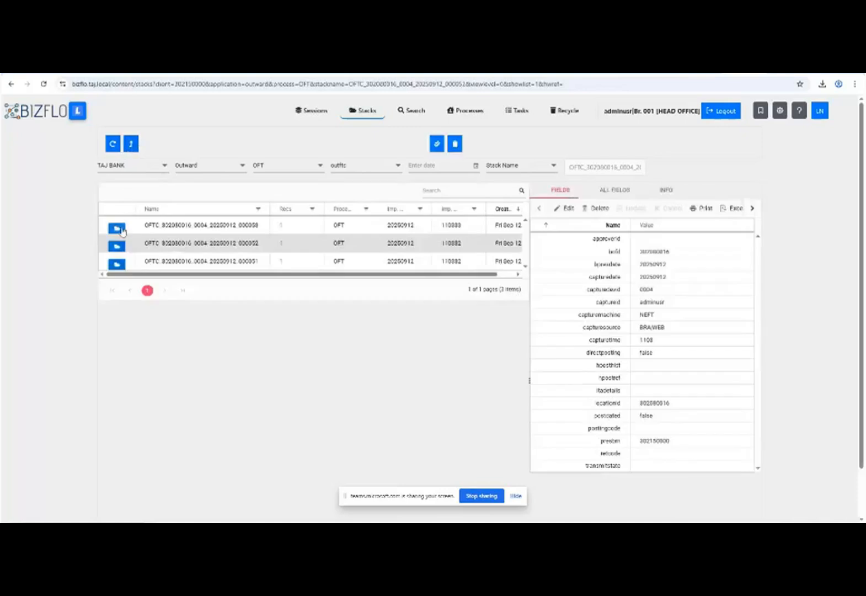
click(117, 229)
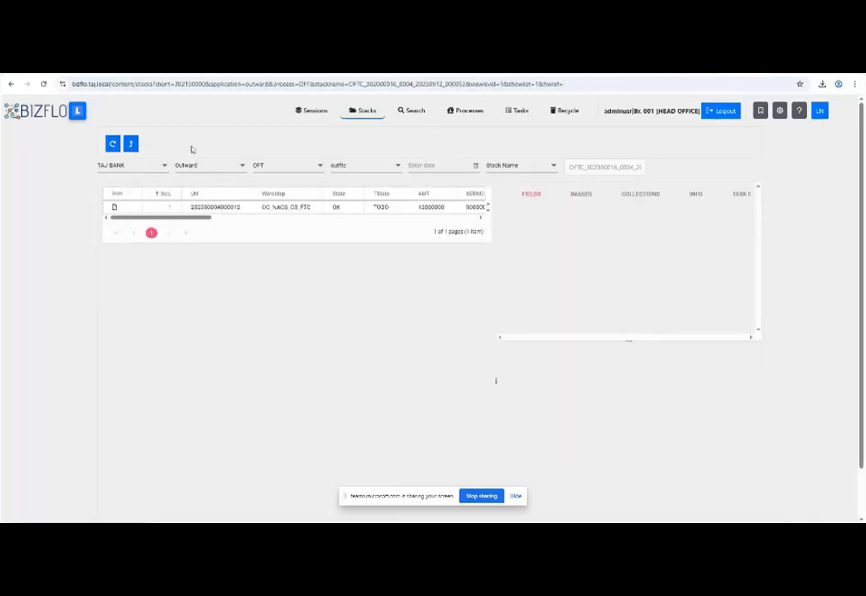
click(131, 145)
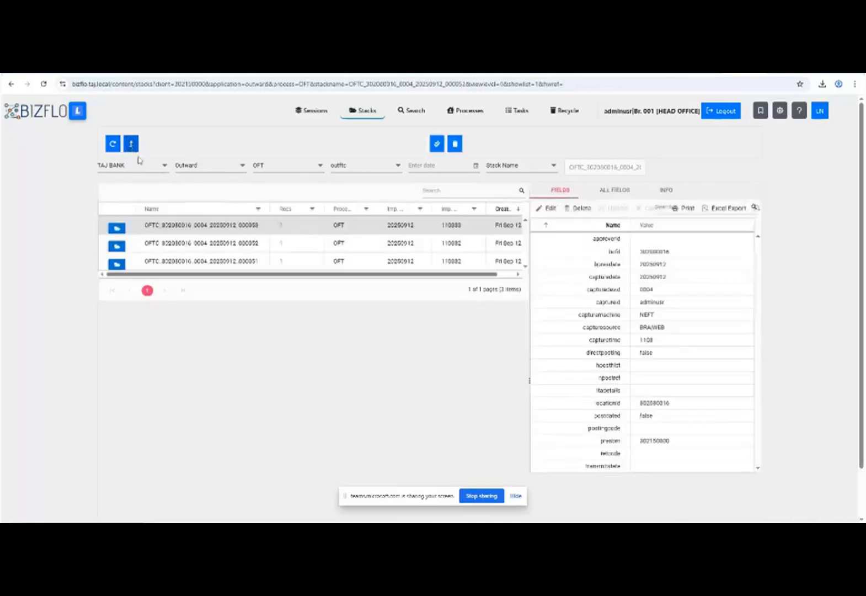
click(312, 112)
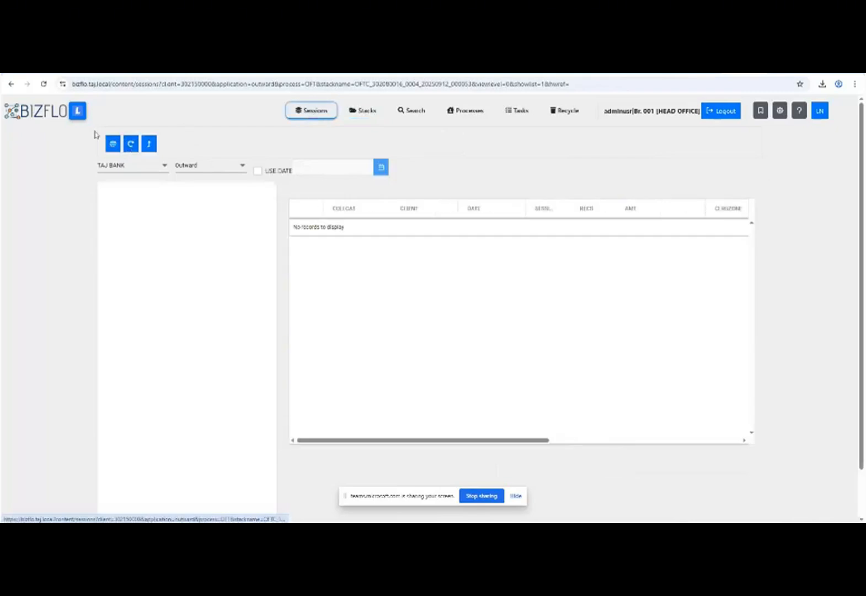
Add the three stack records to NEFT CR clearing session 01, totalling NGN 335,000.00.
click(131, 146)
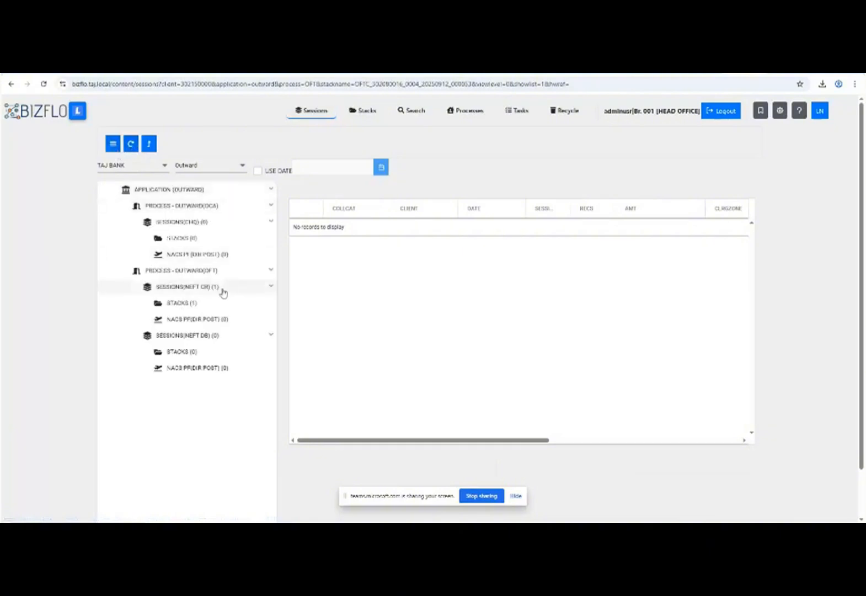
click(223, 292)
click(363, 236)
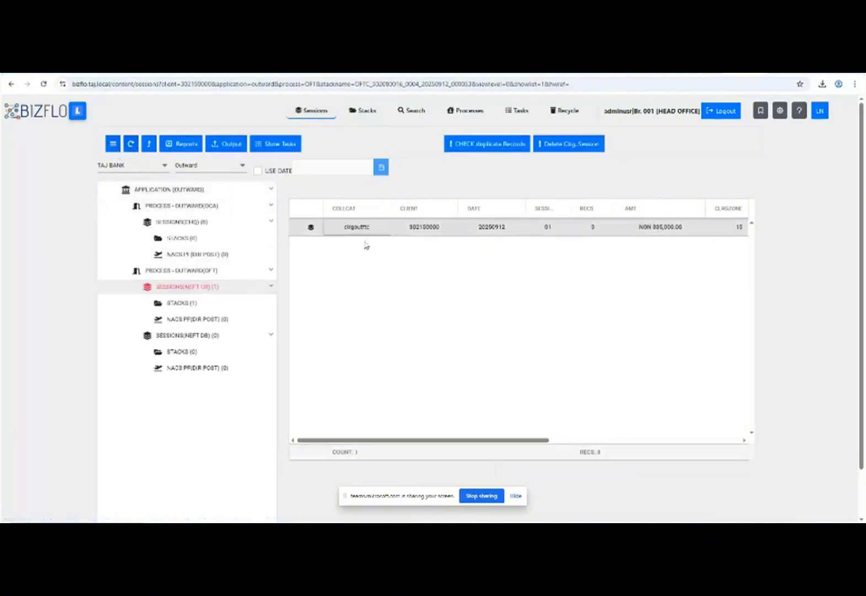
click(228, 143)
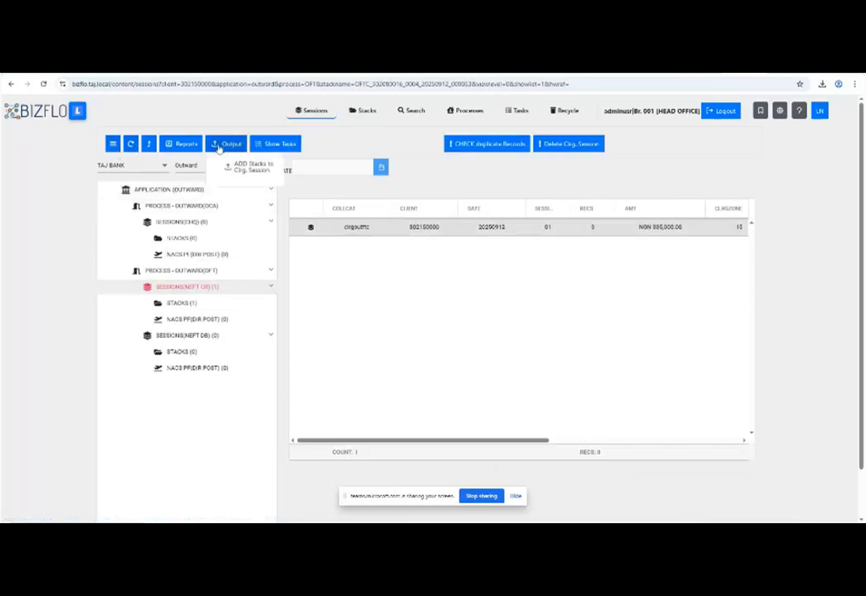
click(250, 169)
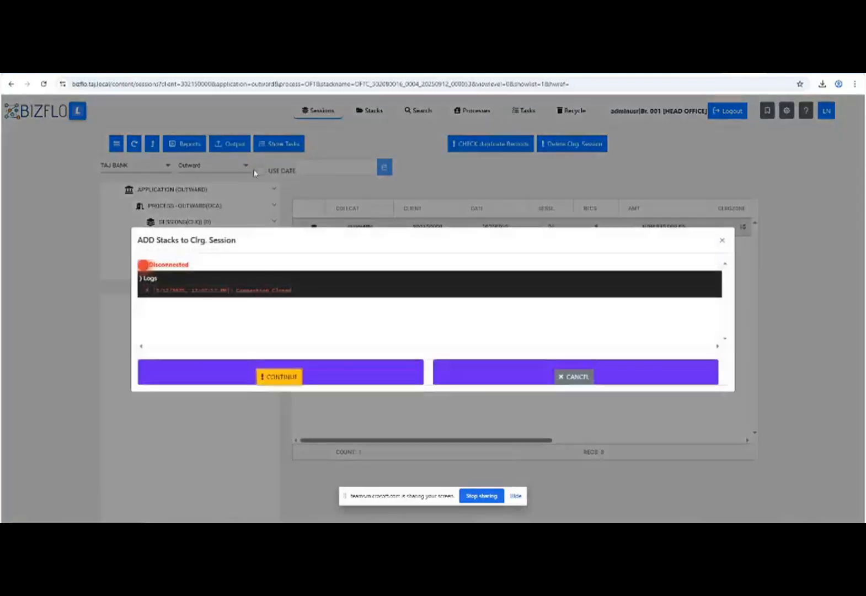
click(286, 377)
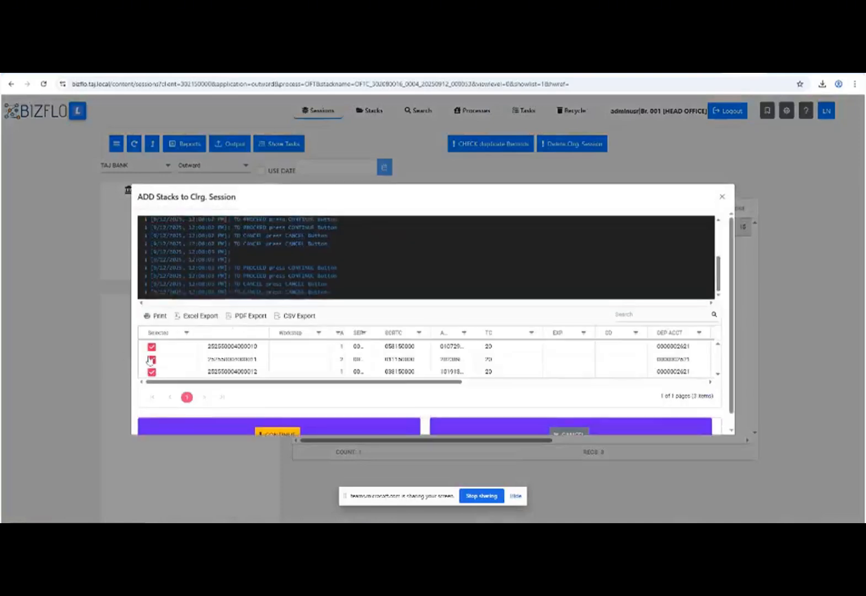
scroll(735, 361, down, 1)
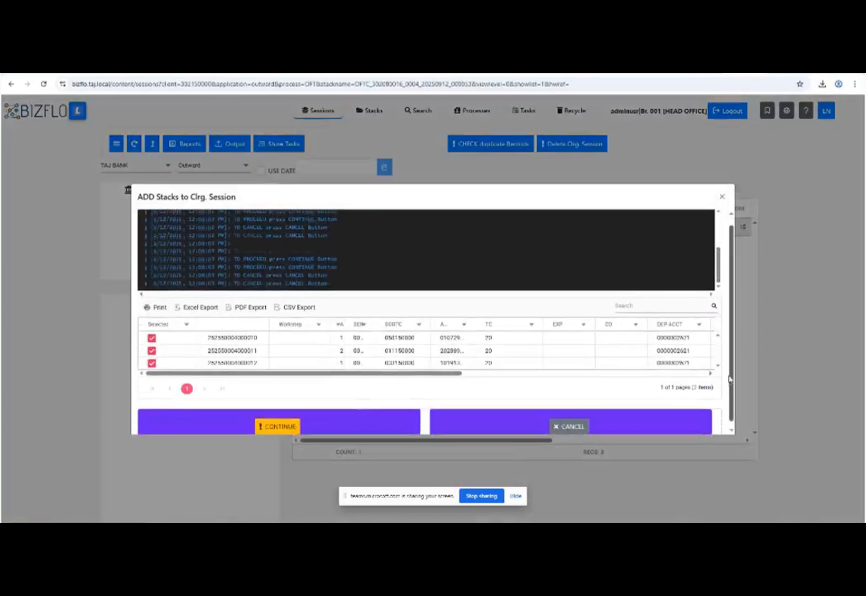
click(261, 420)
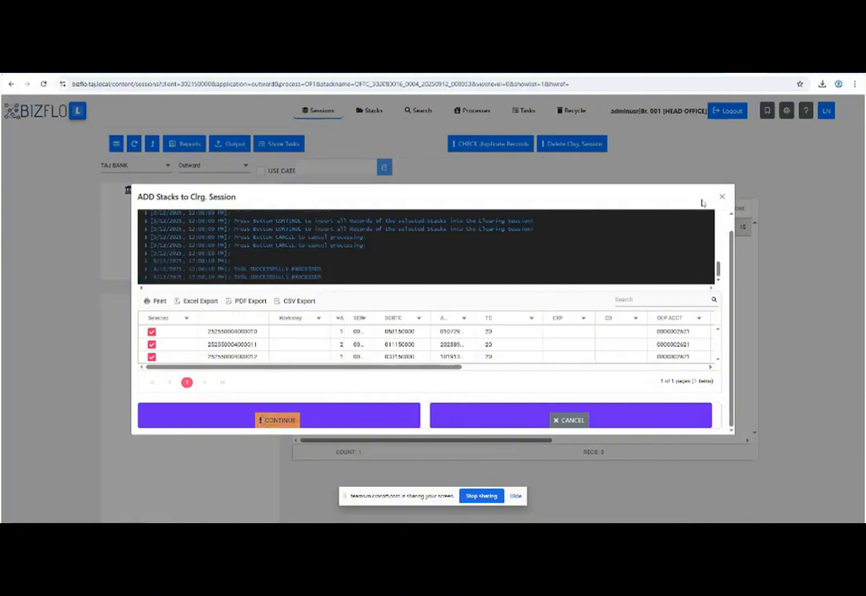
click(721, 199)
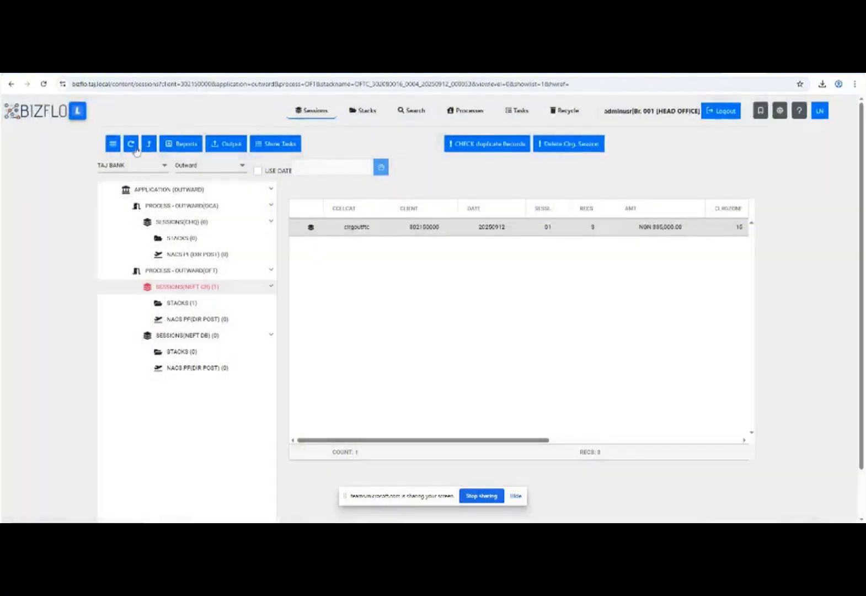
Post the NEFT CR session directly to NACS, generating files for First Bank, UBA and GTCO.
click(132, 147)
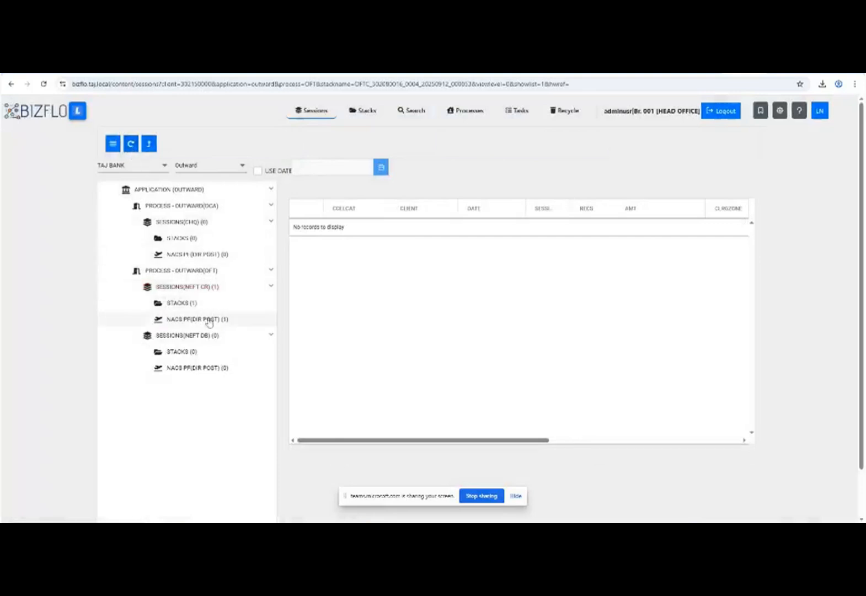
click(209, 321)
click(369, 229)
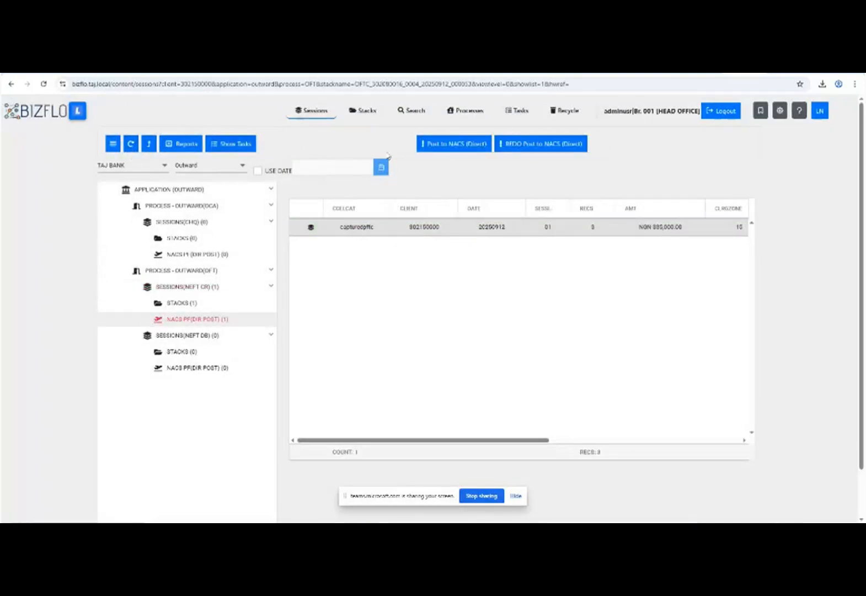
click(455, 147)
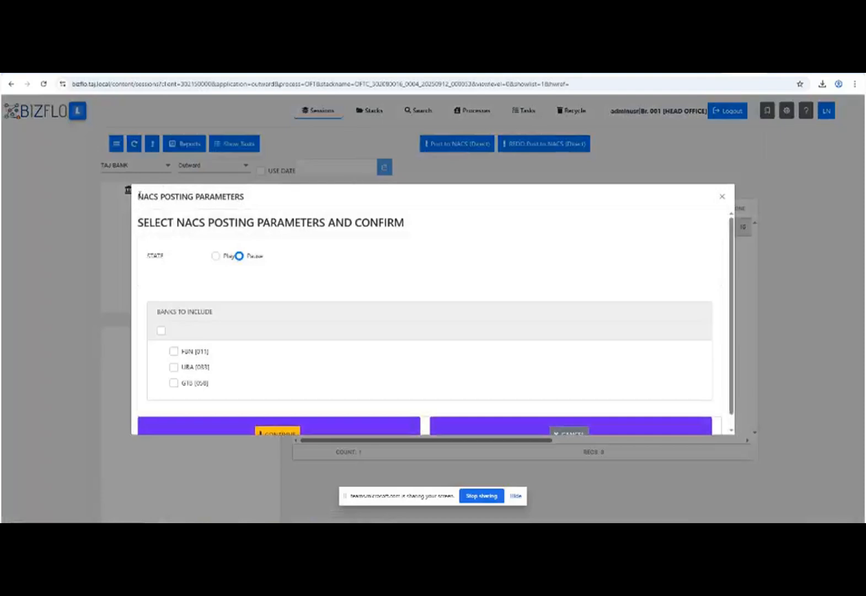
double_click(156, 197)
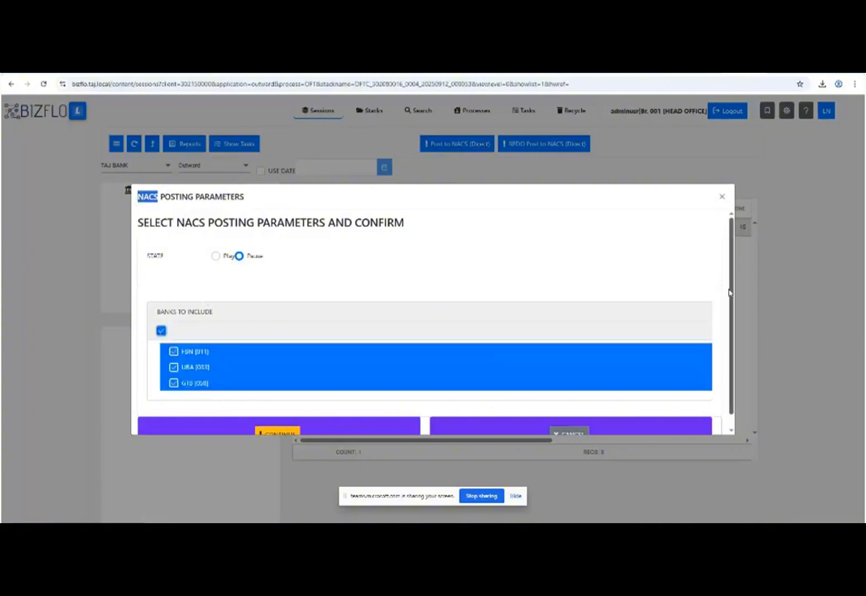
scroll(657, 350, down, 1)
click(292, 421)
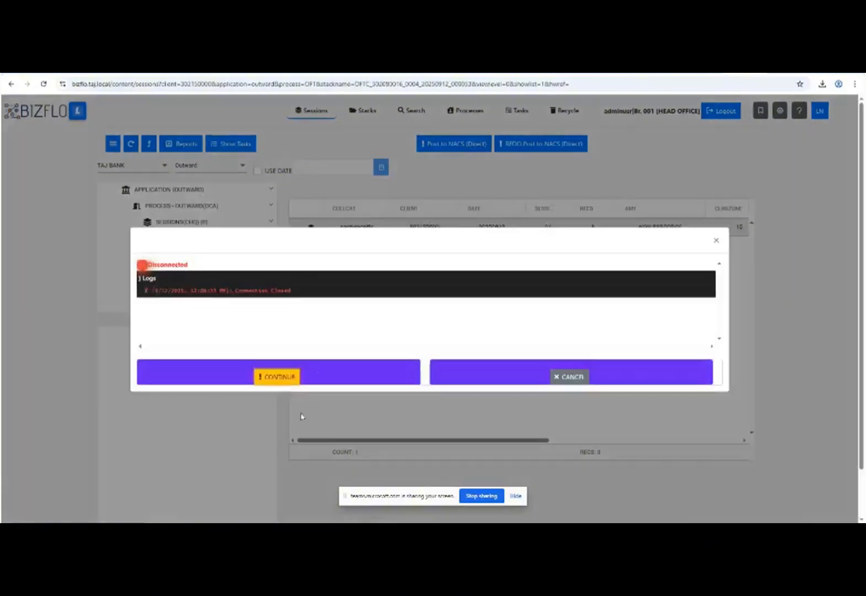
click(288, 379)
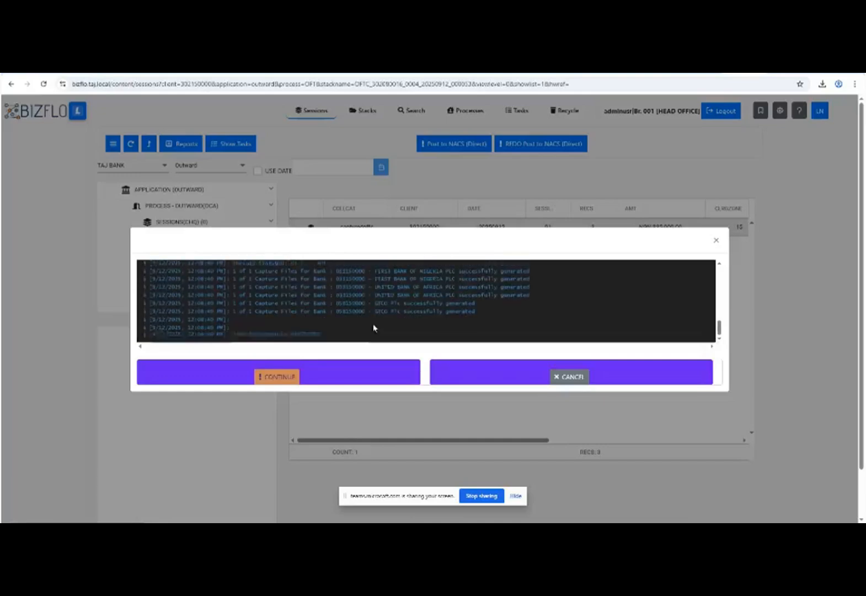
click(717, 242)
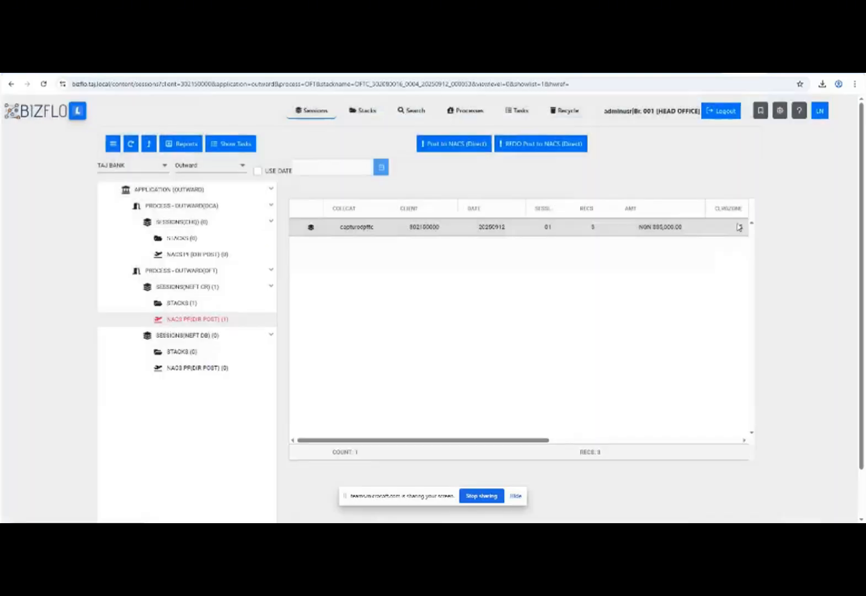
Refresh the bfmessagegateway Outbound PF list and forward all three messages.
click(712, 68)
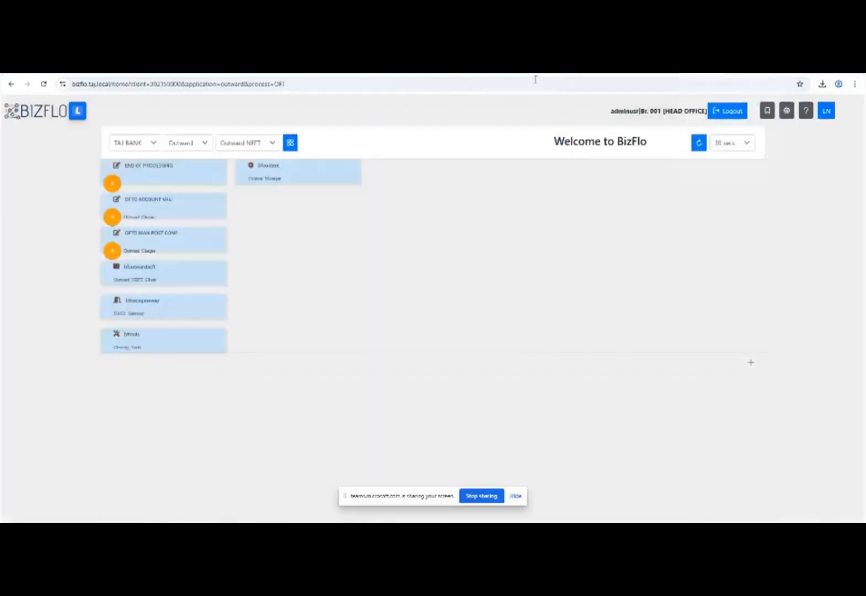
click(158, 313)
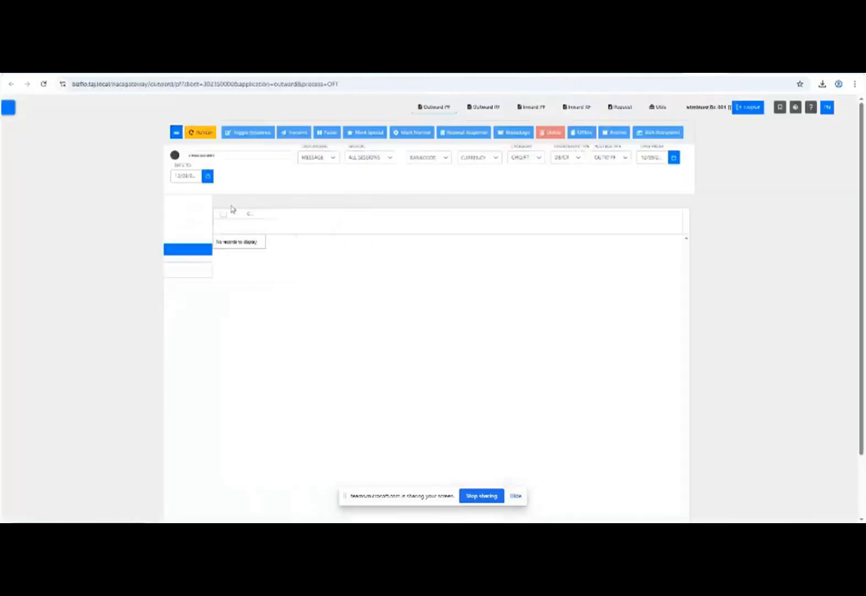
click(204, 132)
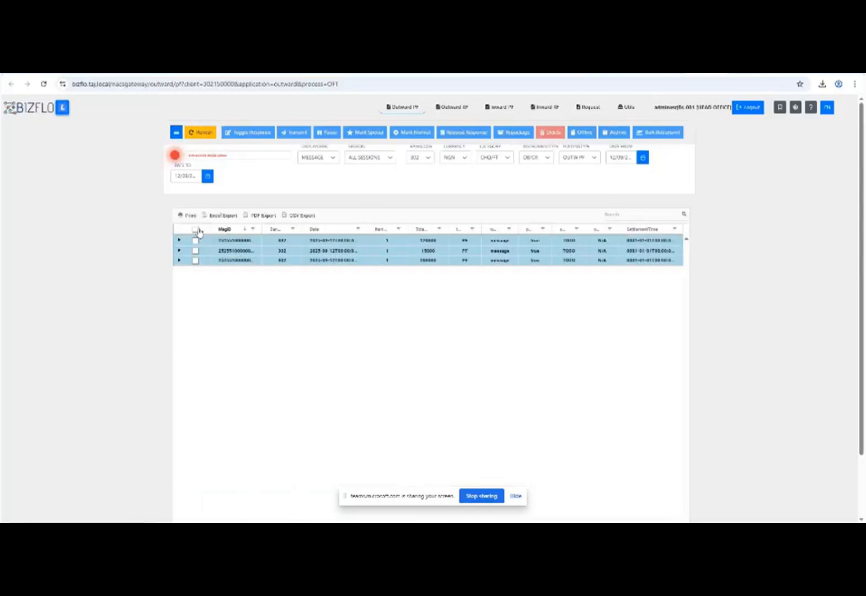
click(197, 231)
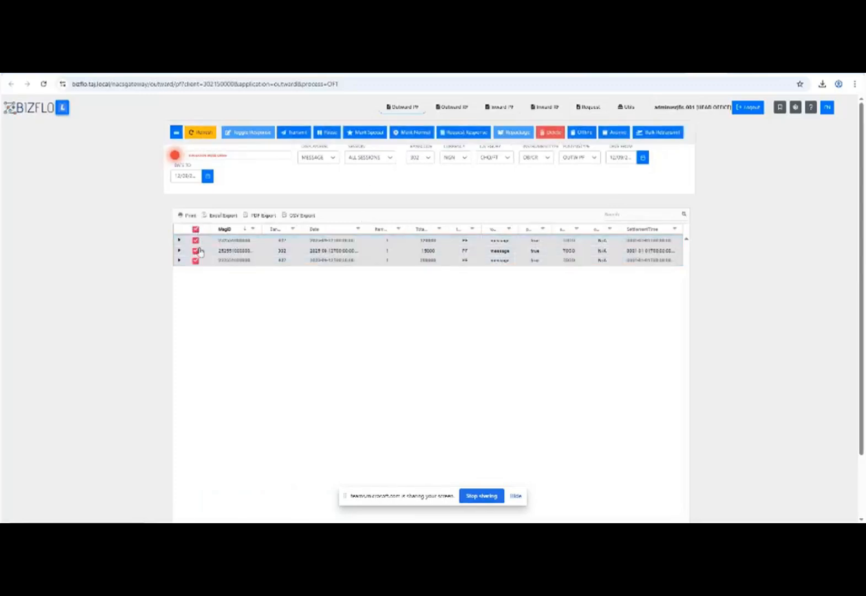
click(292, 135)
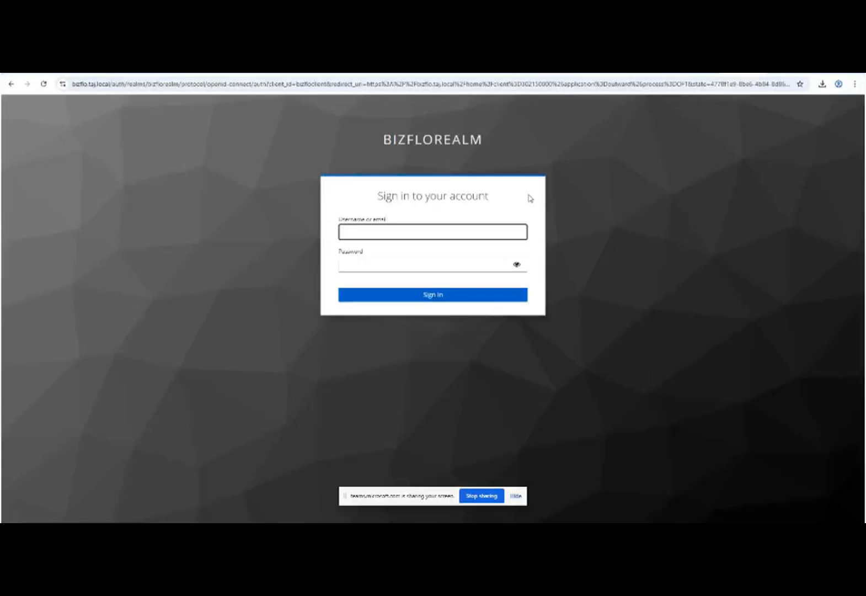
Sign in with the other user's username, password and one-time verification code.
text(opusr)
key(Tab)
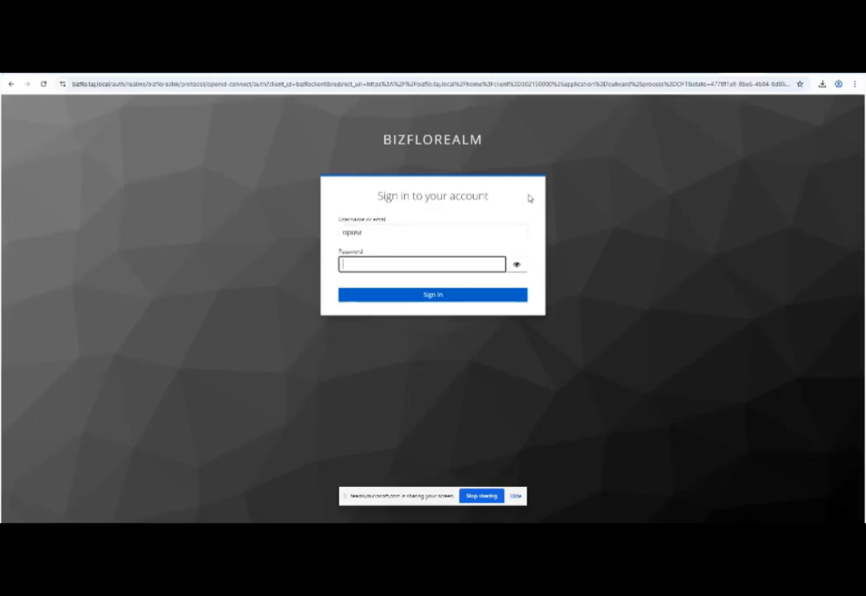
text(*********)
key(Return)
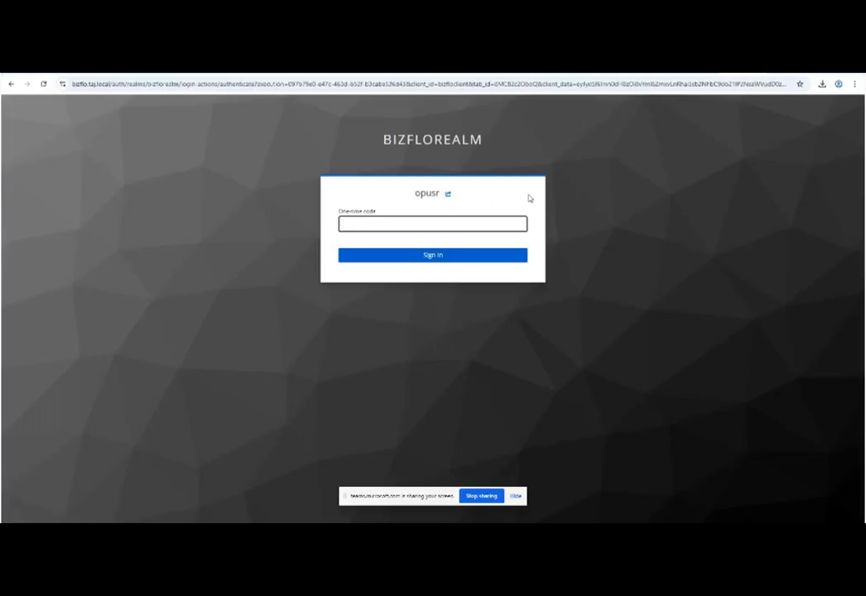
click(451, 256)
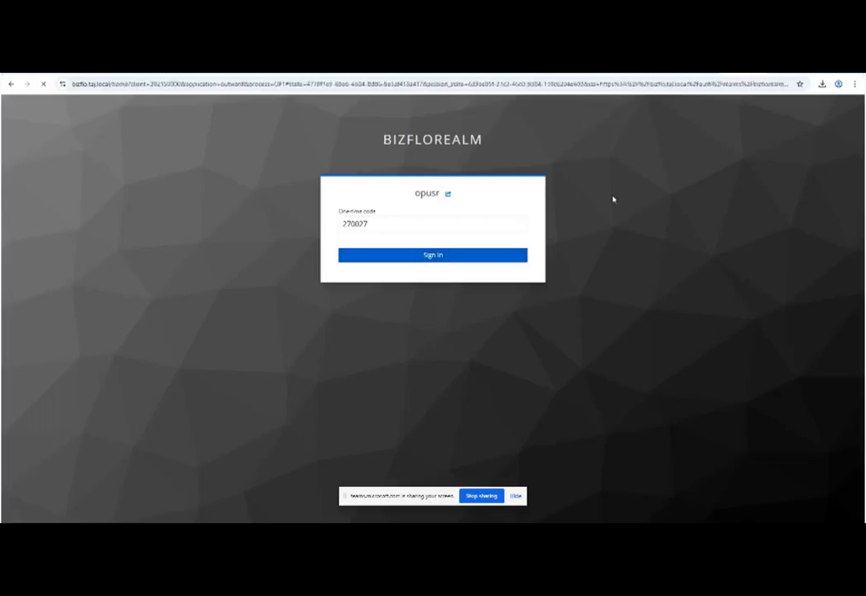
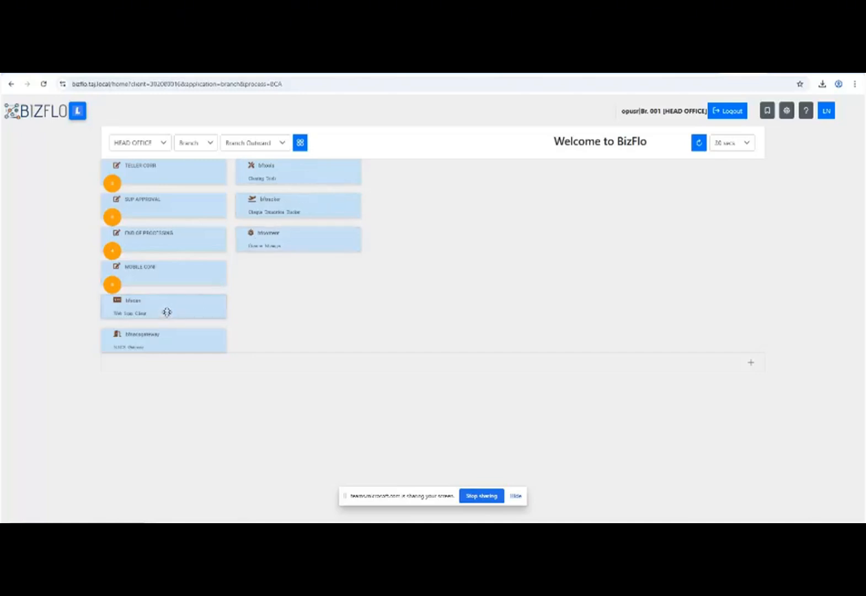
Launch WebScan from the bScan card and switch to its FT Officer stack view.
click(167, 312)
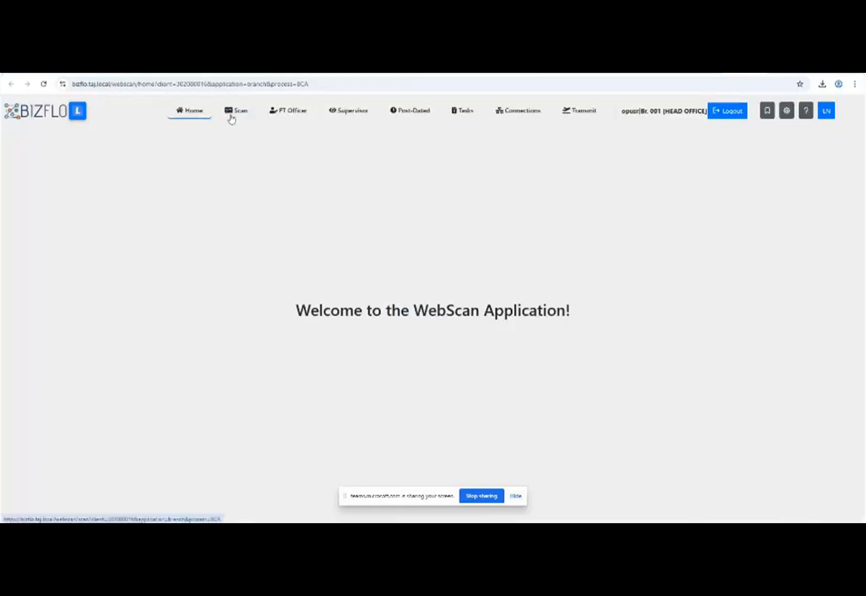
click(297, 109)
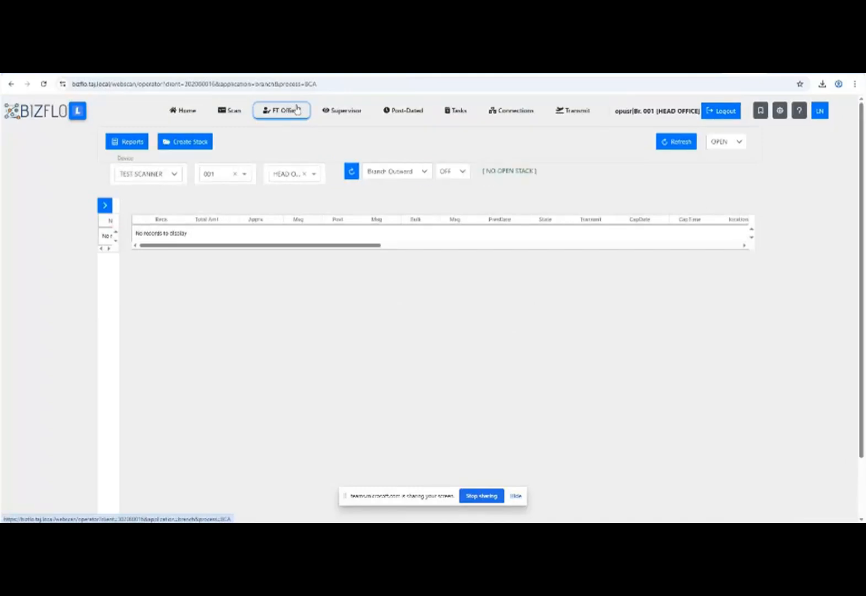
click(206, 145)
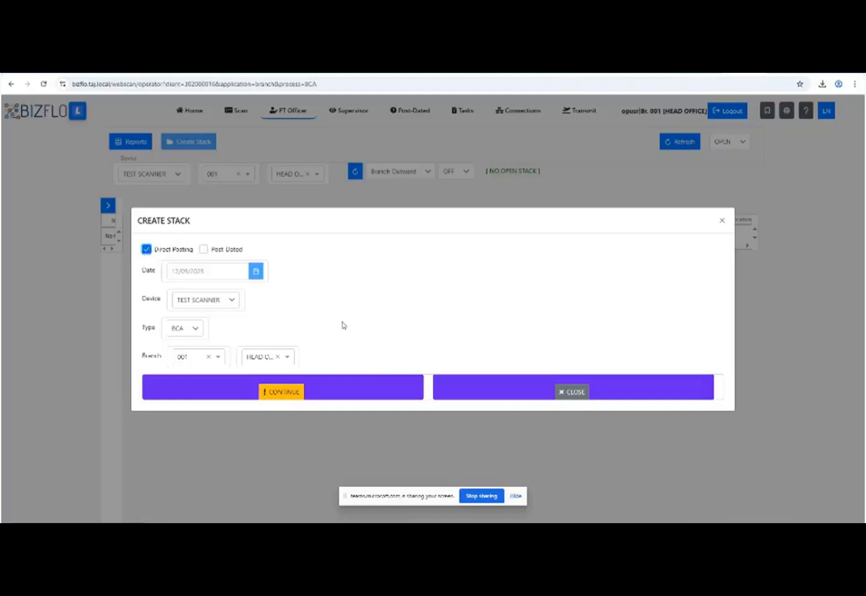
click(290, 393)
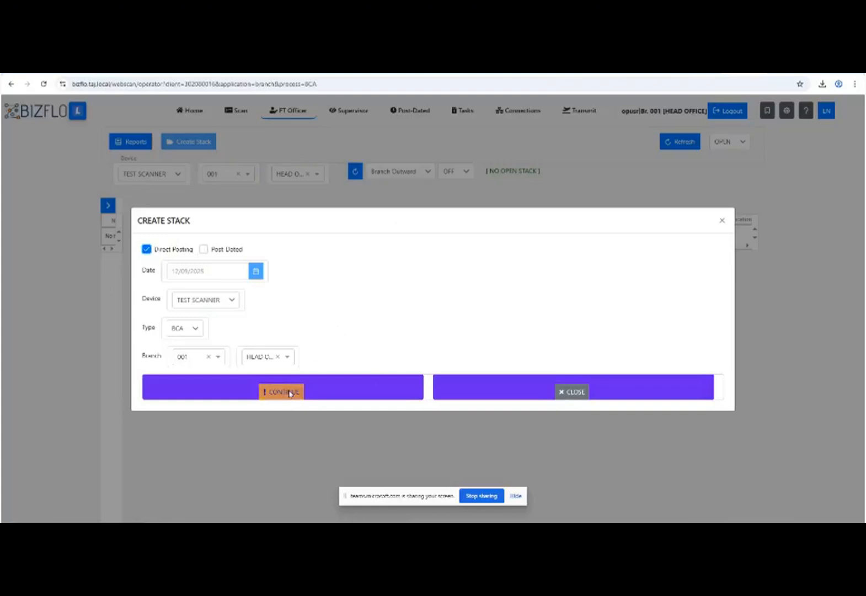
click(721, 222)
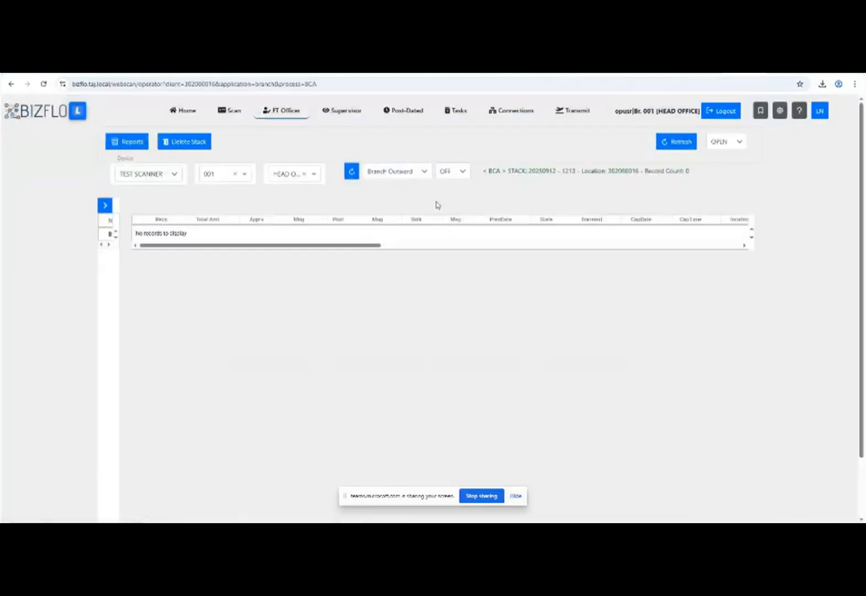
click(231, 112)
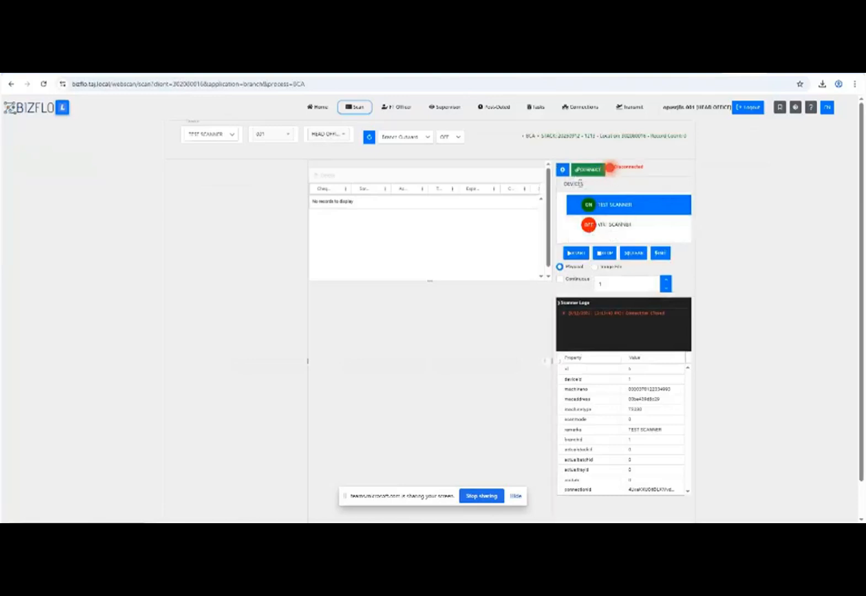
Select and connect TEST SCANNER, then start scanning two cheques into the new stack.
click(620, 223)
click(624, 212)
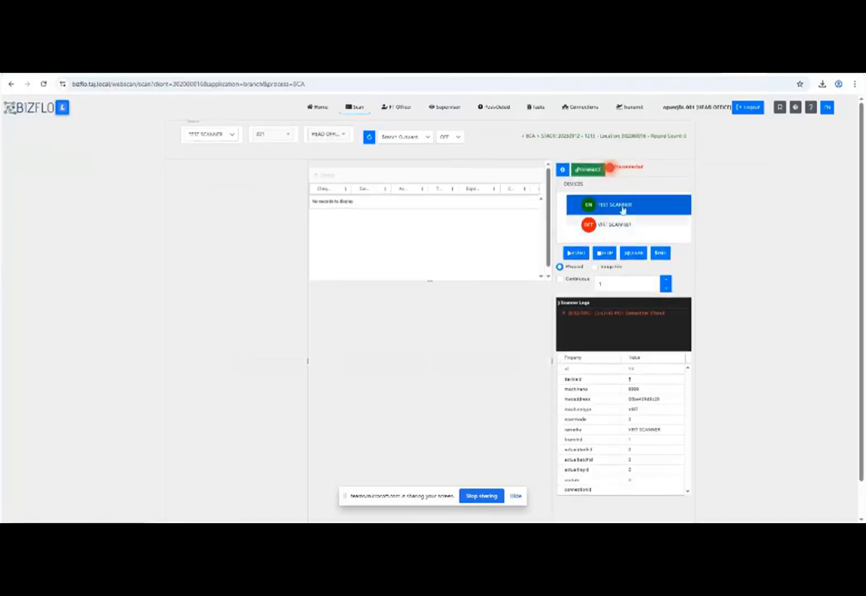
click(618, 224)
click(622, 208)
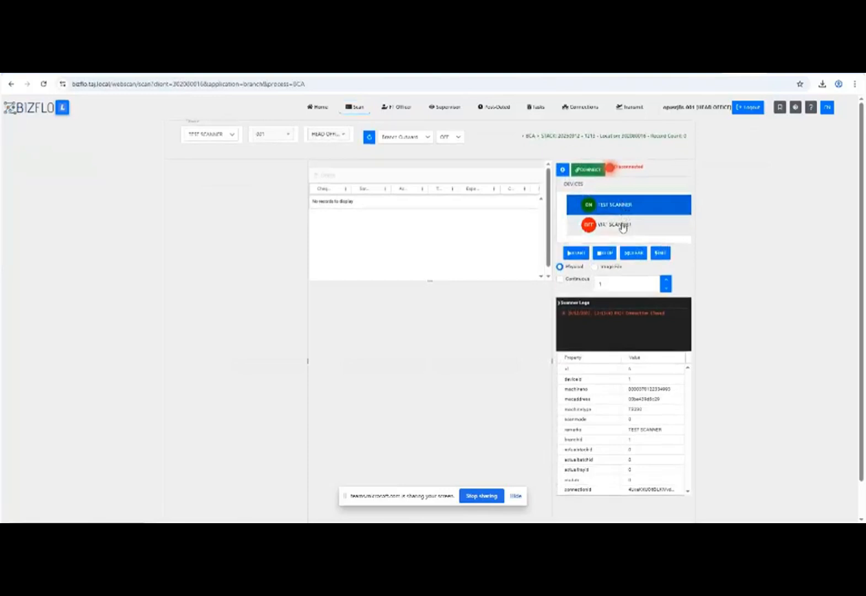
click(623, 225)
click(626, 207)
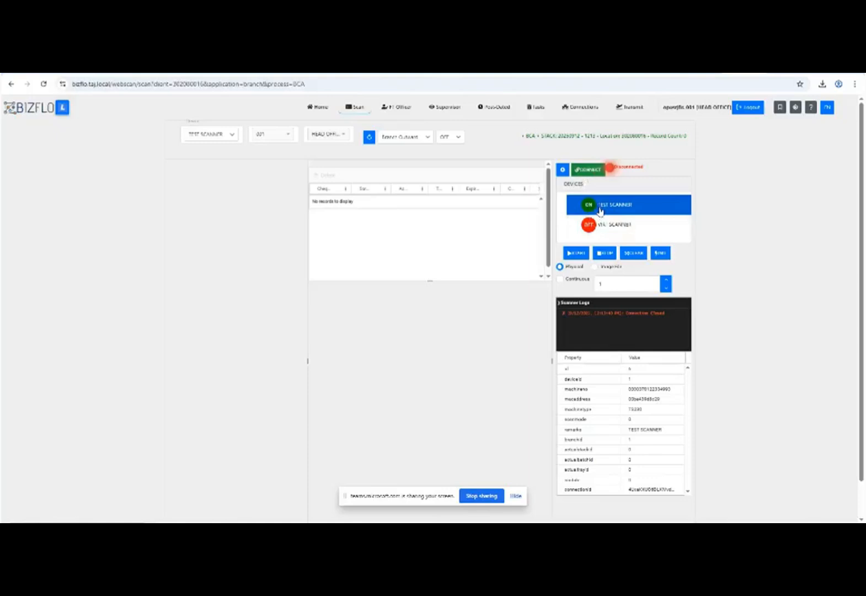
click(601, 172)
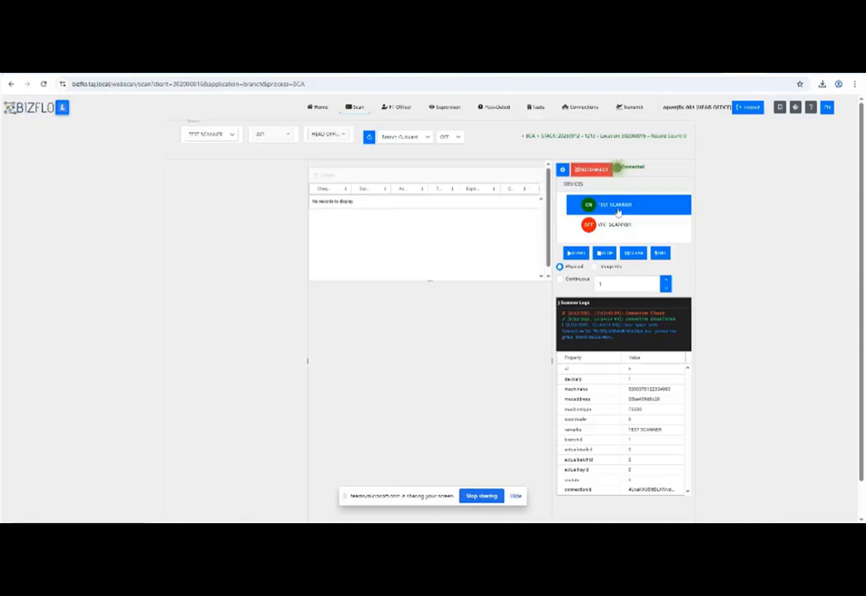
click(578, 254)
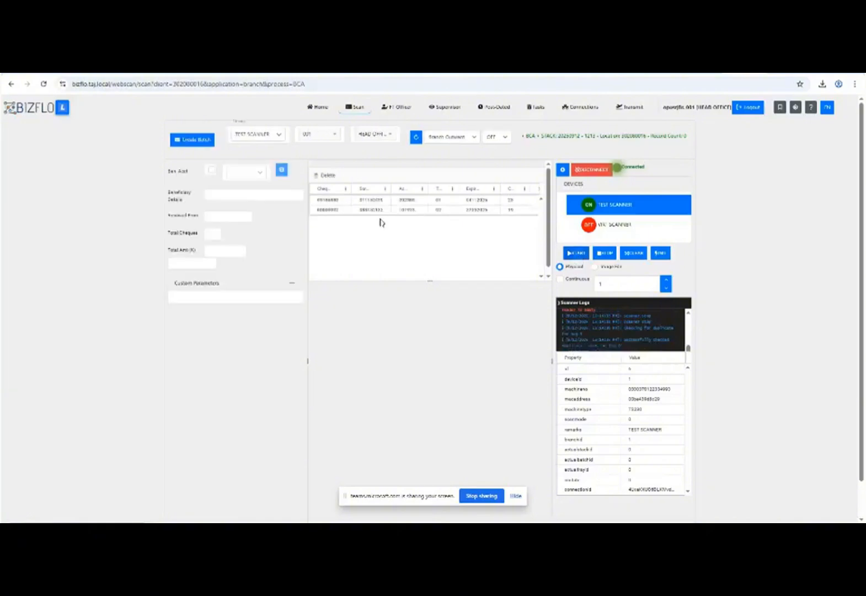
Preview the first and second scanned cheque images in the record table.
click(343, 201)
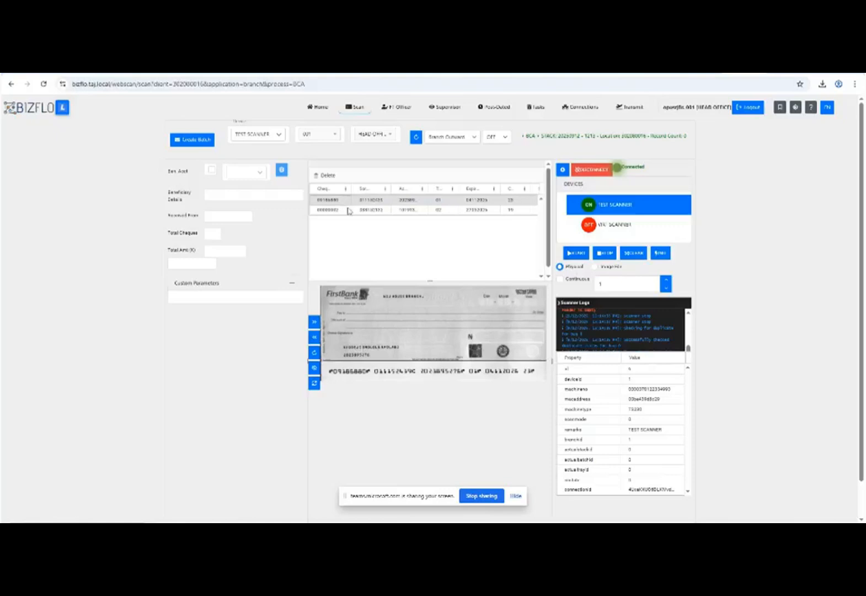
click(348, 210)
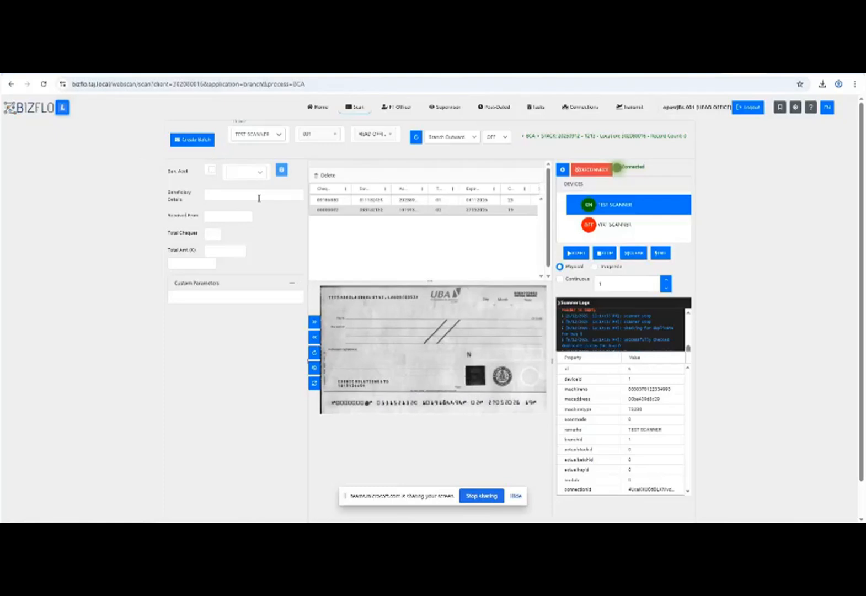
drag(542, 136, 677, 141)
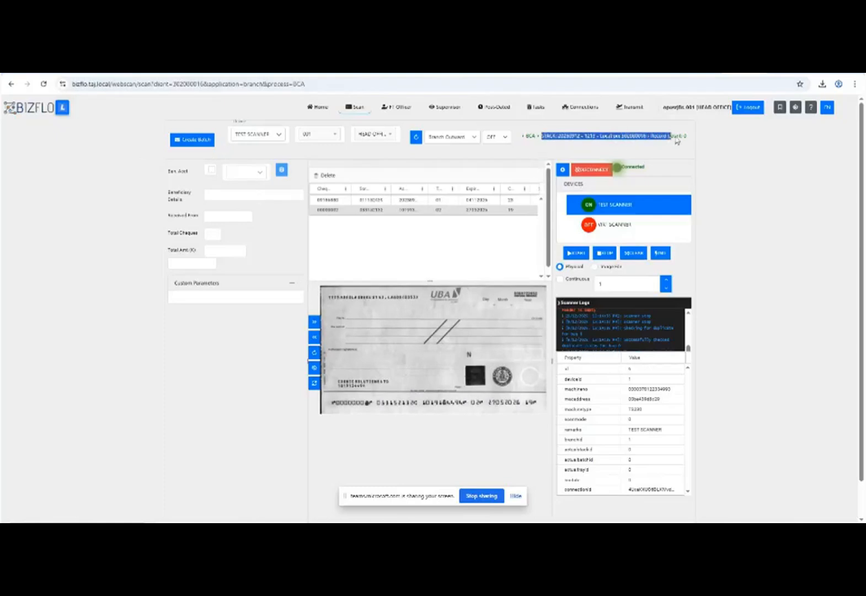
click(444, 151)
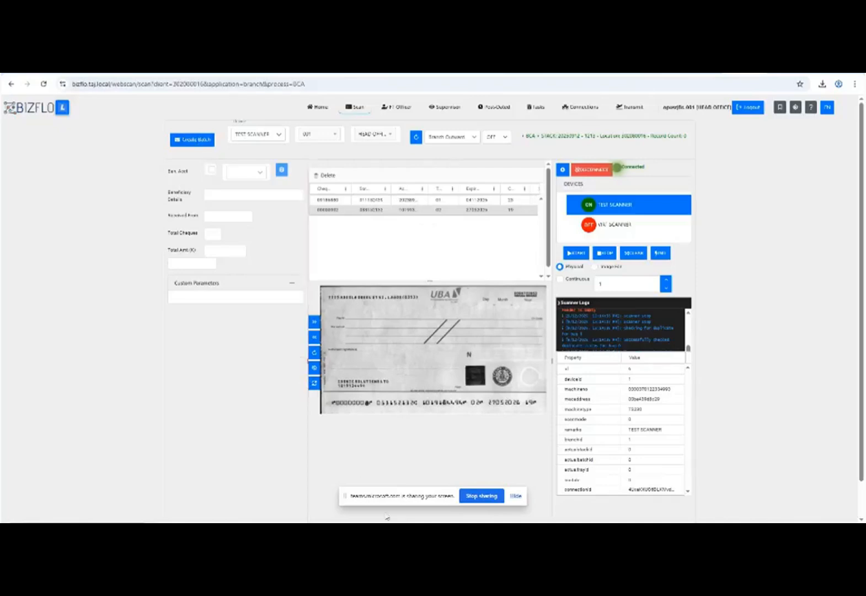
Enable Ben. Acct, paste the beneficiary account number and look up its details.
click(213, 172)
click(243, 174)
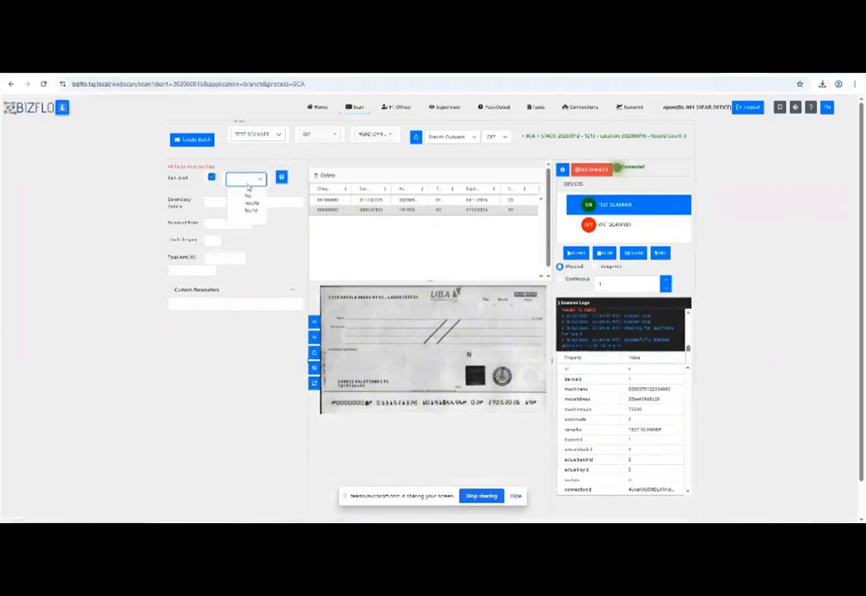
click(282, 178)
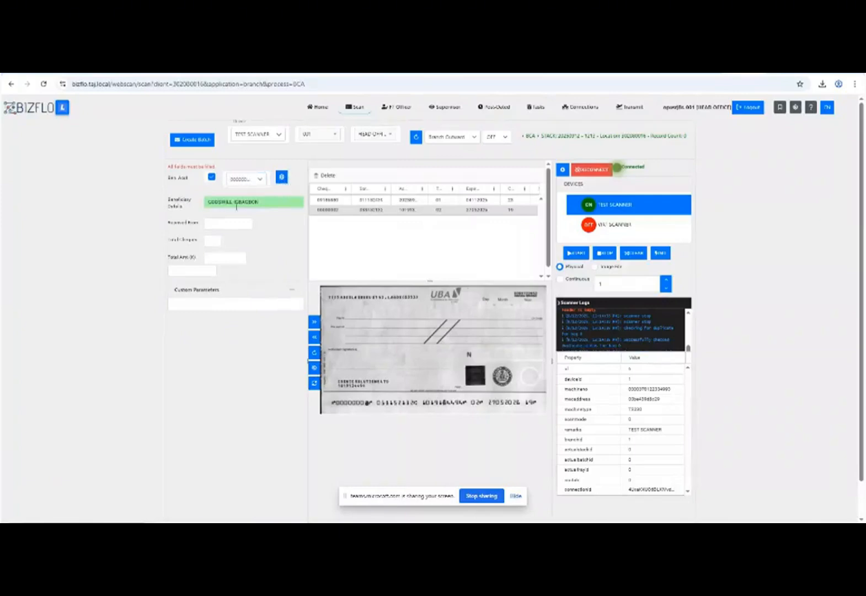
Enter the depositor's name in the Received From field.
click(227, 226)
click(297, 204)
click(227, 227)
text(JOHN A)
click(215, 241)
Set Total Cheques to 2 and Total Amt to 15000000, then create the batch.
click(220, 242)
click(252, 244)
click(218, 241)
text(2)
click(223, 259)
text(15)
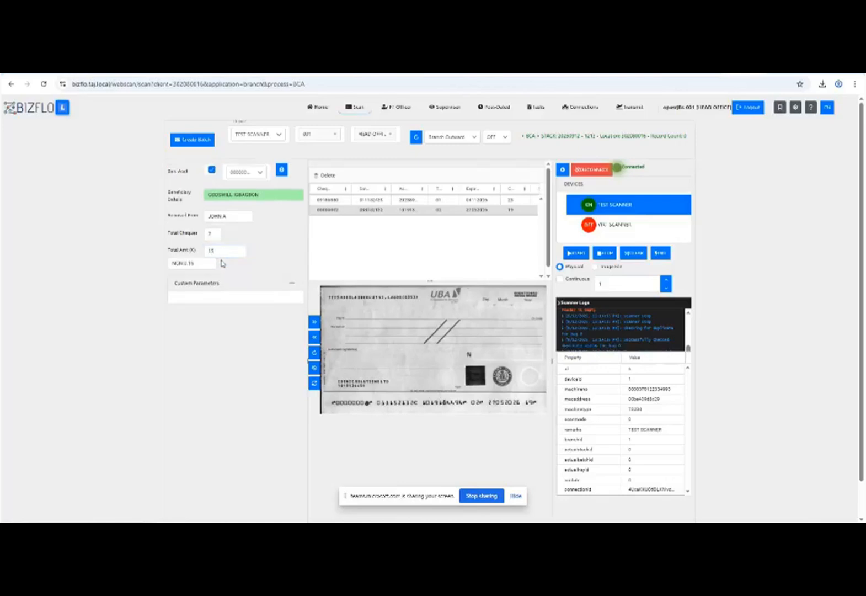
click(227, 246)
text(000000)
click(197, 148)
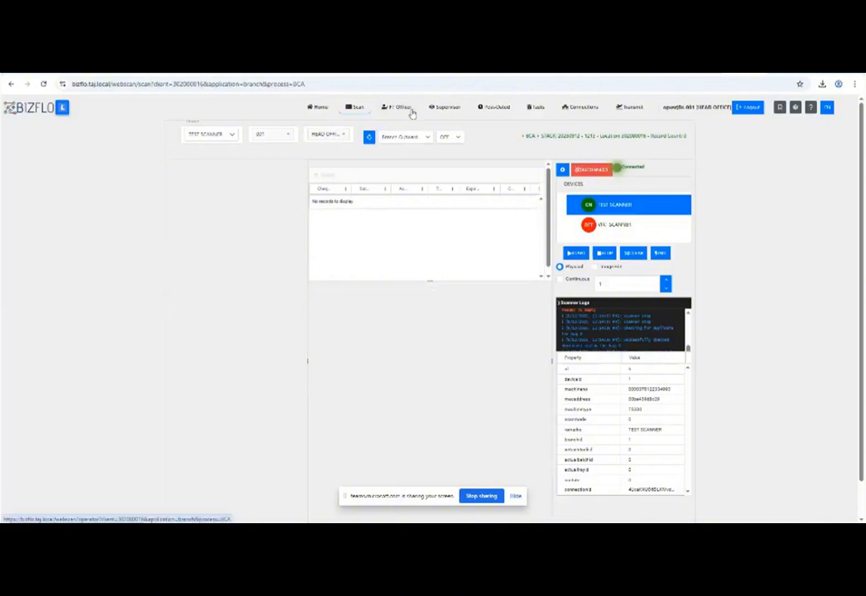
In FT Officer, expand the new stack, select its batch and open it for correction.
click(402, 108)
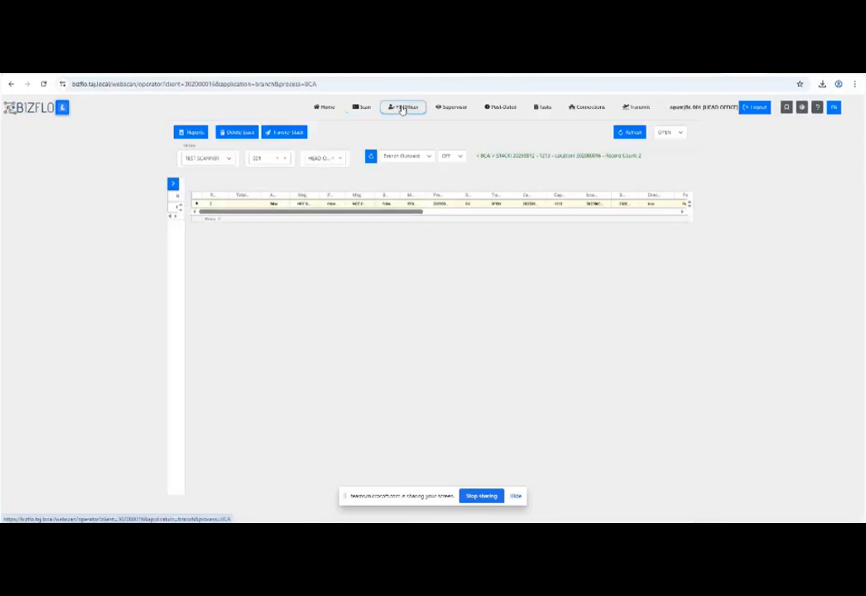
click(197, 204)
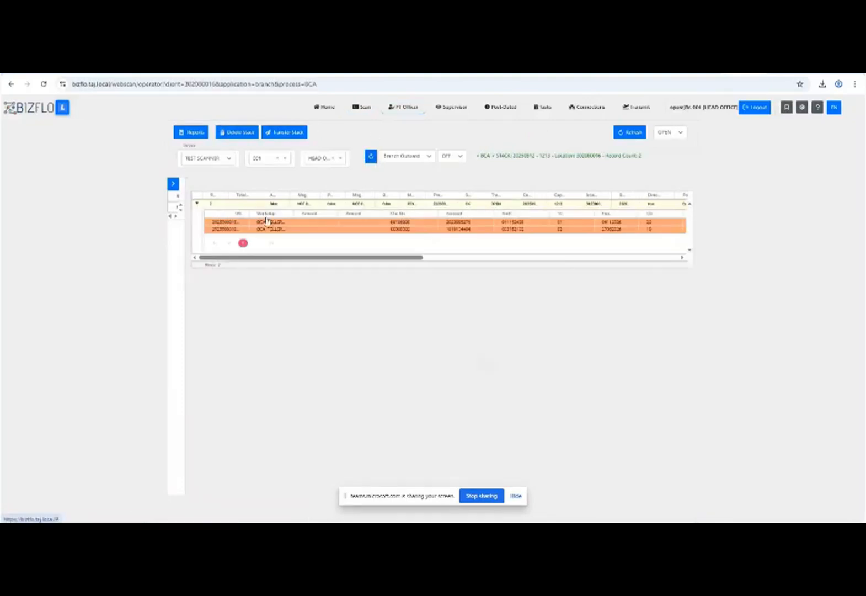
click(303, 205)
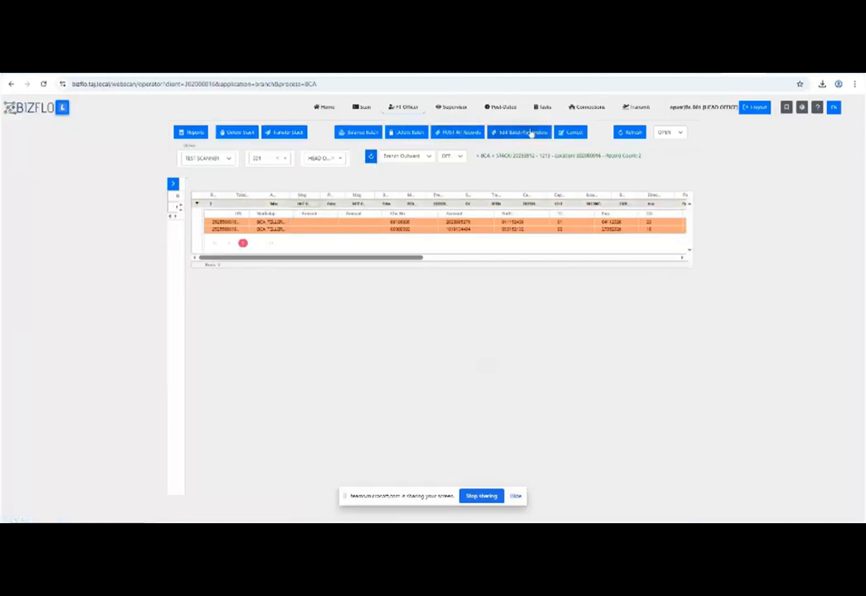
click(572, 134)
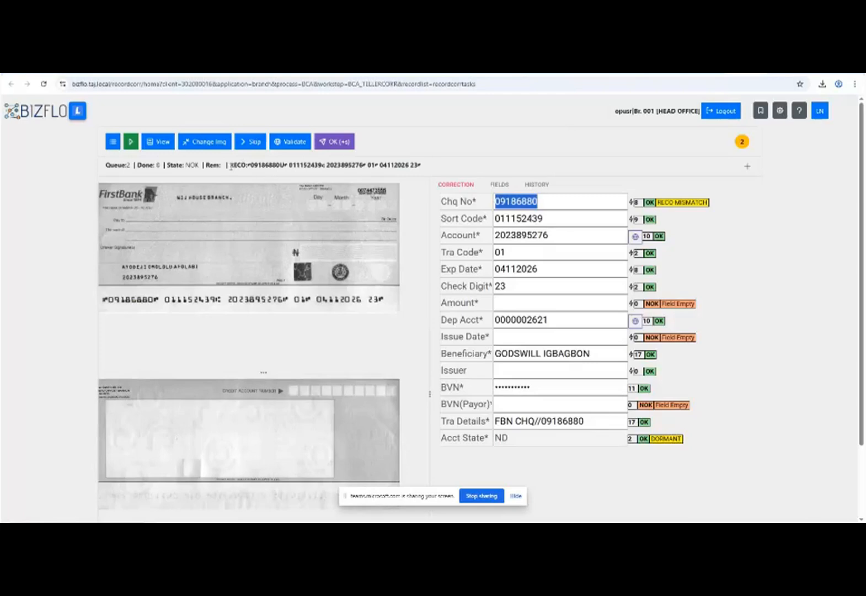
Review the cheque's RECO remark, mismatch flag, cheque number, check digit and sort code.
drag(230, 166, 424, 164)
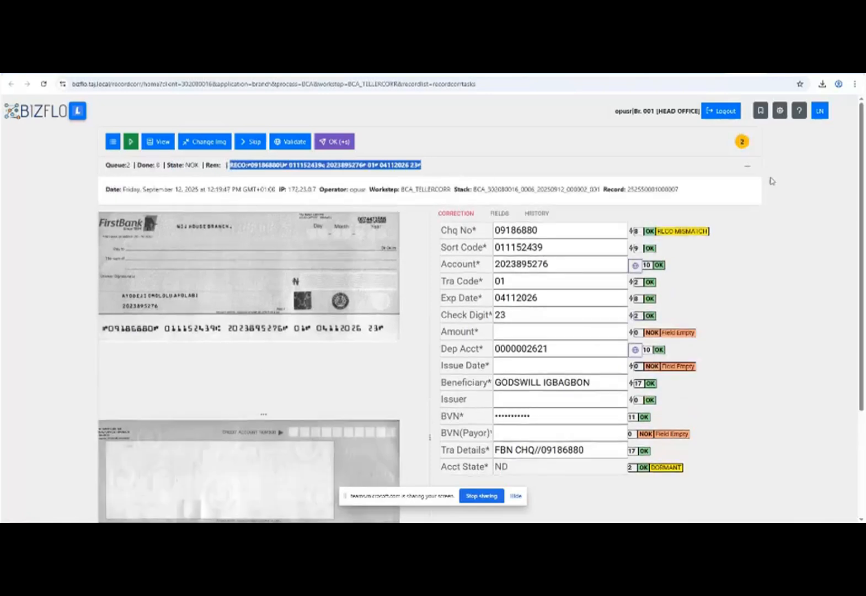
click(718, 170)
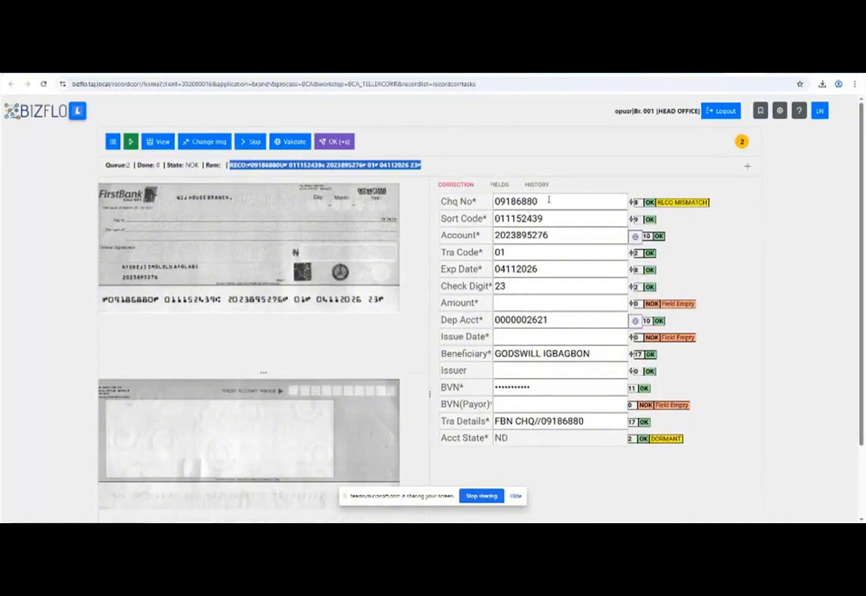
drag(657, 202, 710, 207)
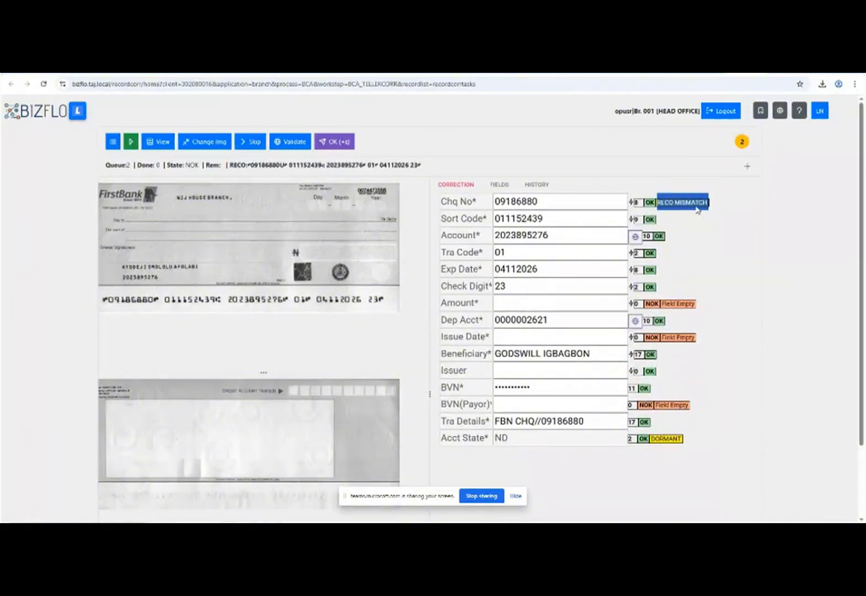
click(285, 164)
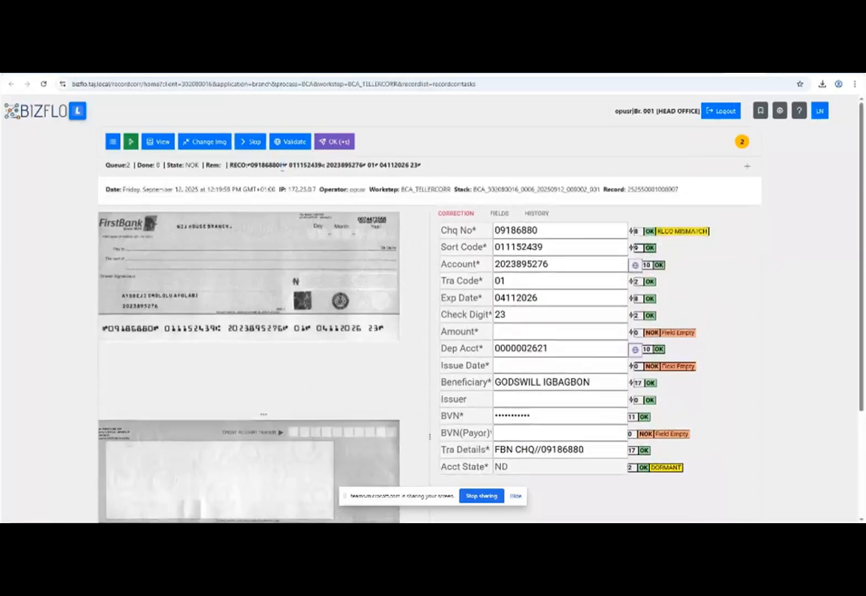
click(282, 167)
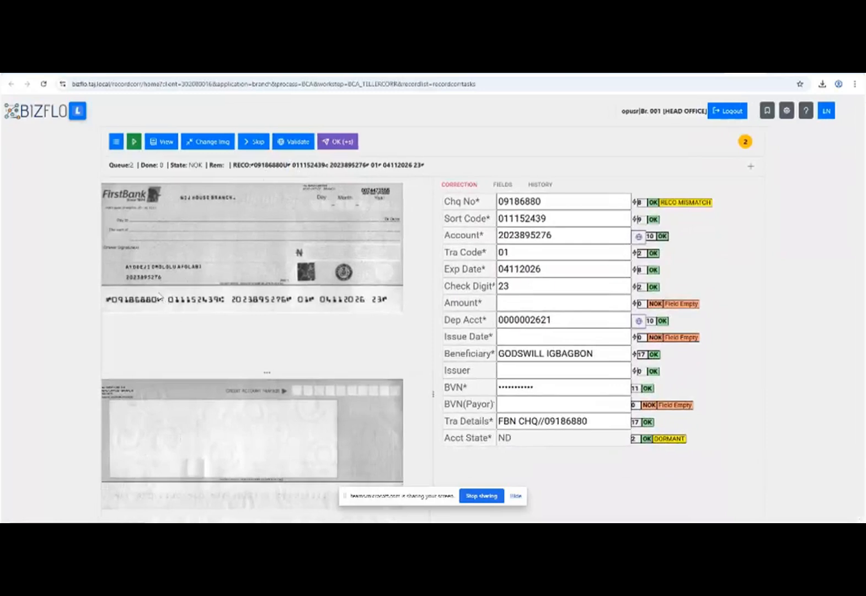
double_click(550, 204)
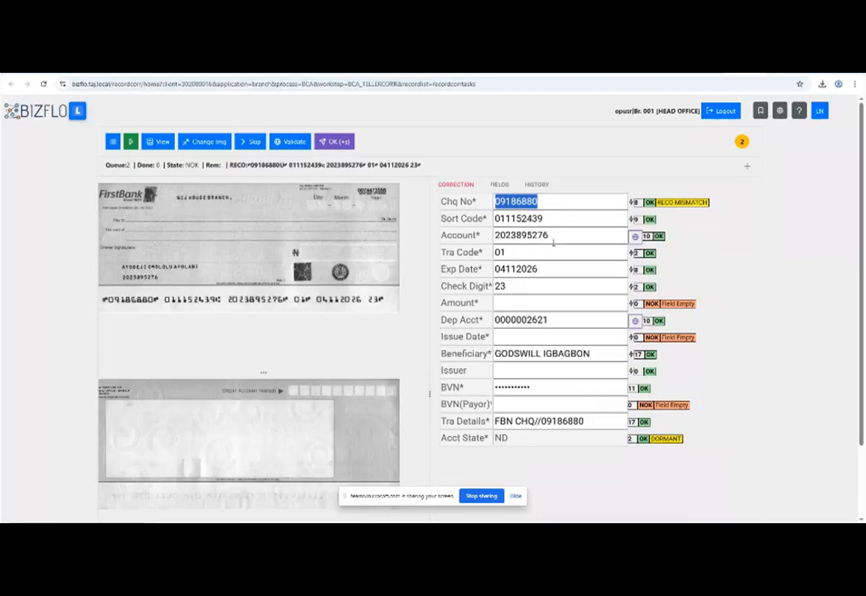
double_click(555, 284)
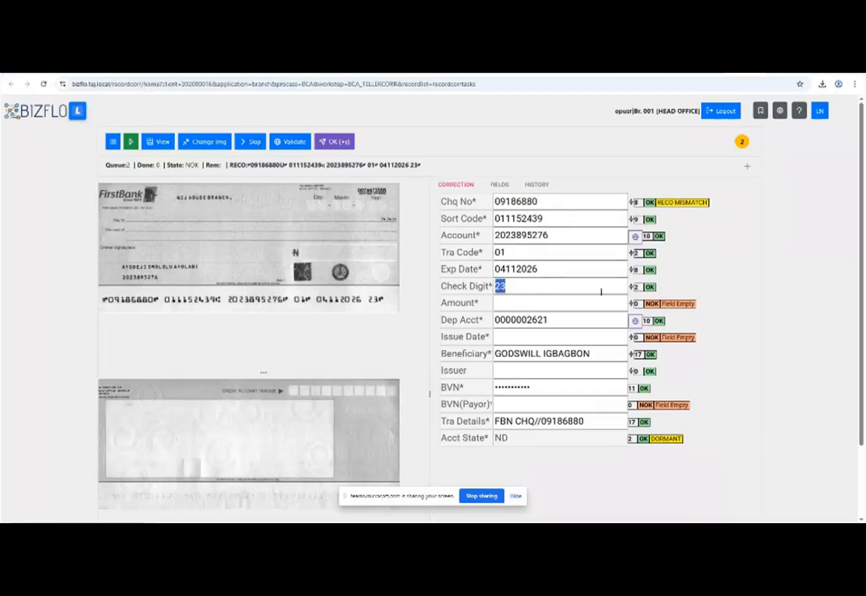
double_click(547, 222)
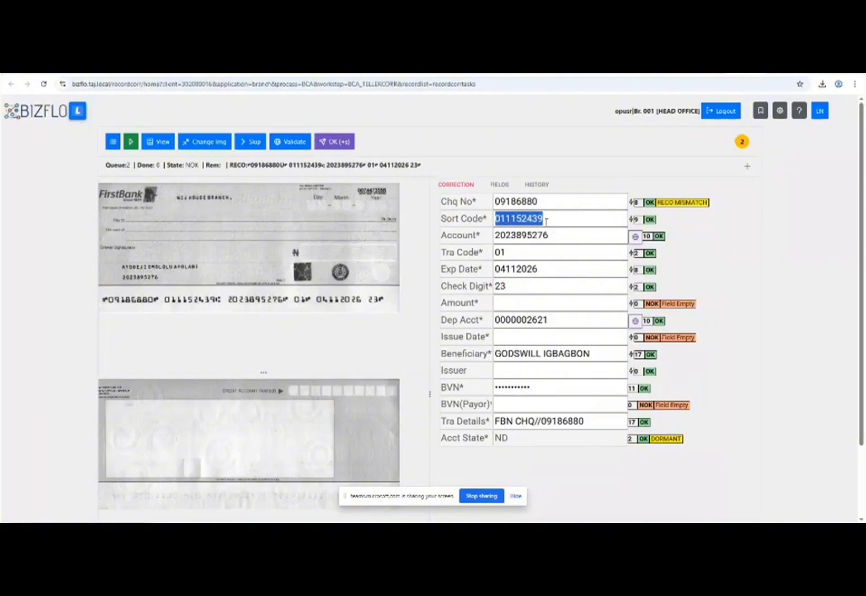
key(Tab)
key(Tab)
key(Tab)
key(Tab)
key(Tab)
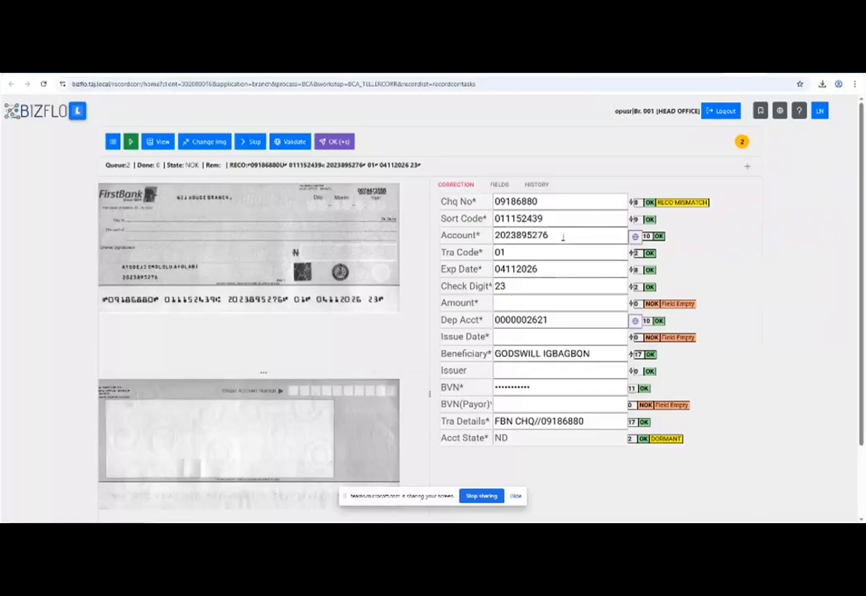
Try amount shorthands in Amount: 50K becomes 50000.00, 1.5M becomes 1500000.00.
text(50000)
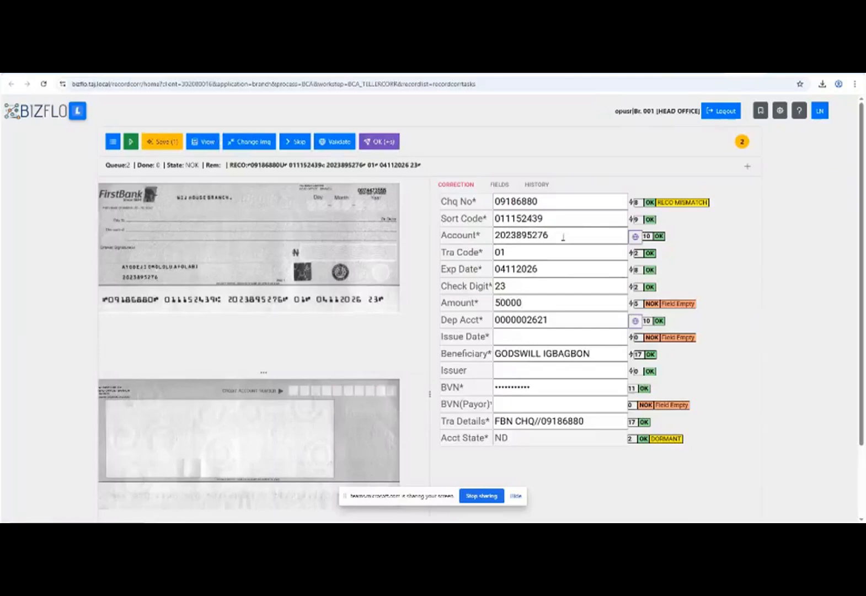
key(BackSpace)
key(BackSpace)
key(BackSpace)
text(000)
key(BackSpace)
key(BackSpace)
key(BackSpace)
key(BackSpace)
text(0K)
key(Tab)
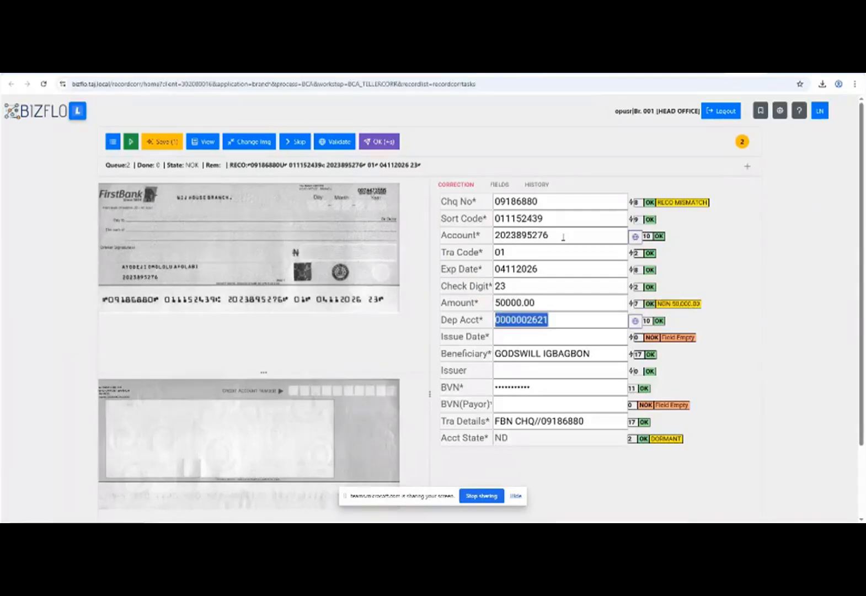
click(548, 304)
key(BackSpace)
key(BackSpace)
key(BackSpace)
key(BackSpace)
key(BackSpace)
key(BackSpace)
key(BackSpace)
key(BackSpace)
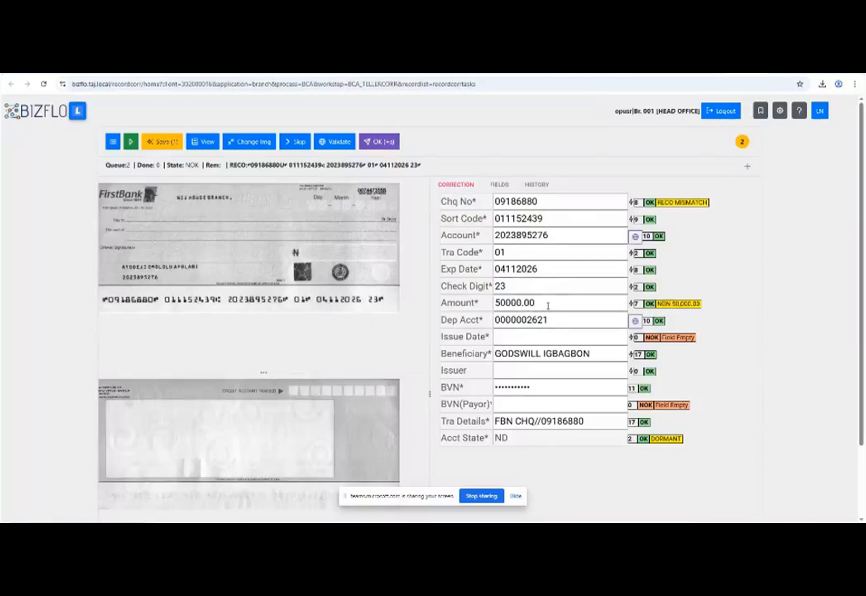
text(1.5M)
key(Tab)
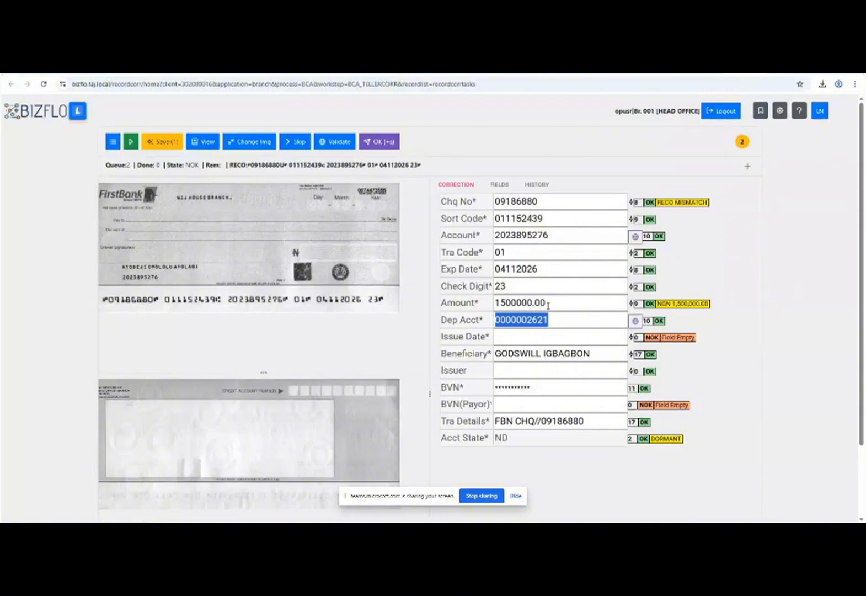
Reset Amount to 50000.00 and type 2.2.25 into Issue Date.
click(548, 305)
double_click(547, 305)
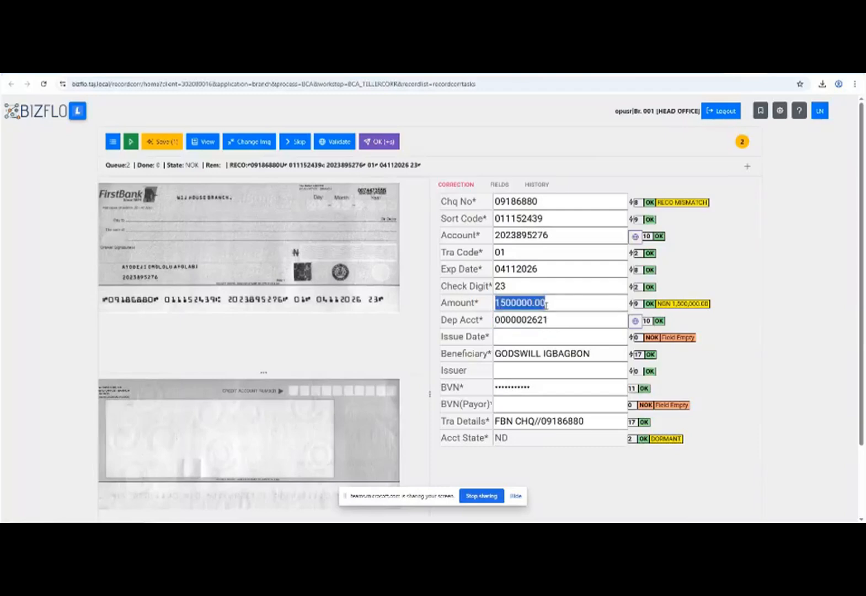
text(50000)
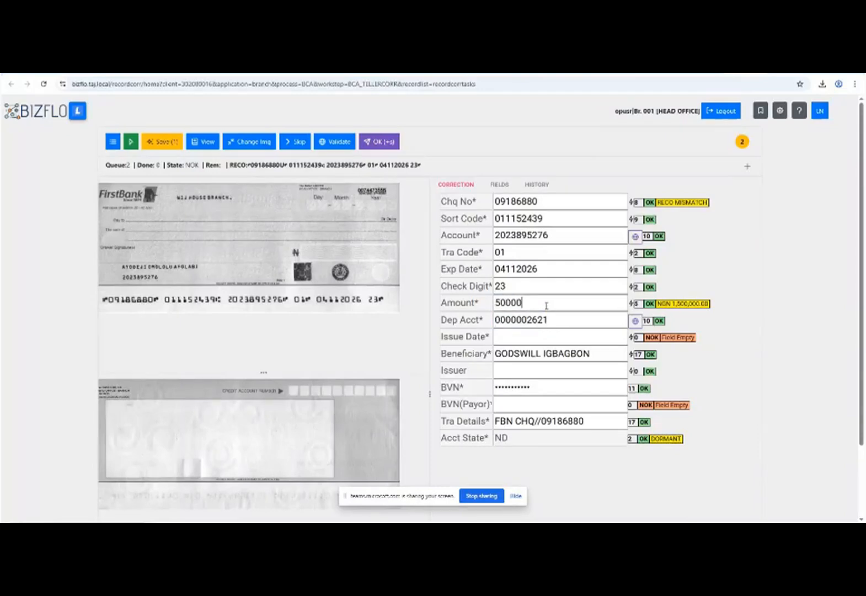
key(Tab)
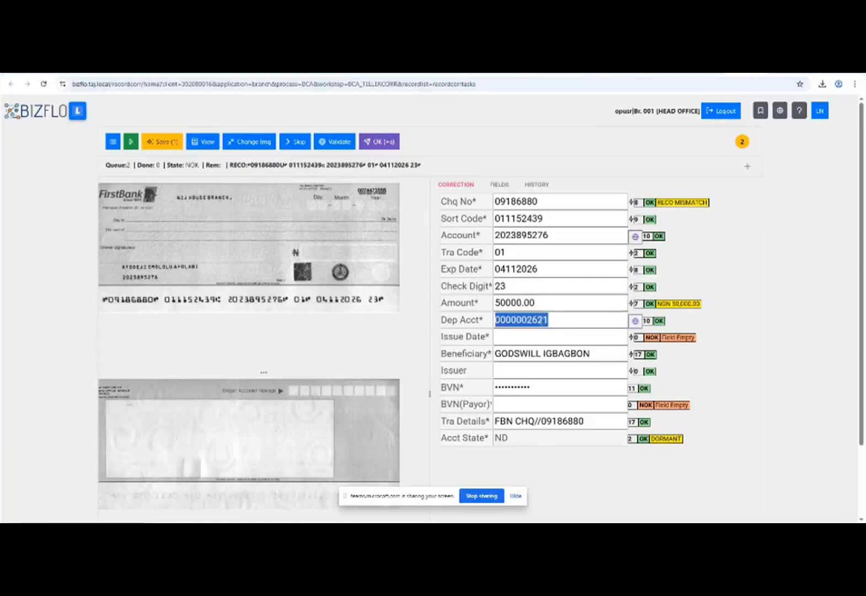
click(541, 320)
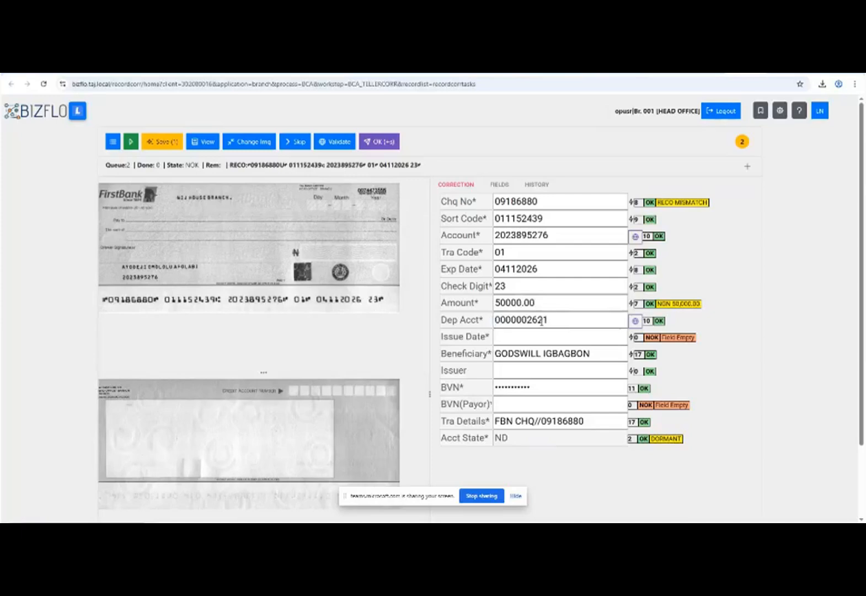
text(2.2.25)
Replace the stale 02/02/2025 and post-dated 10.12.25 issue dates with 6.5.25, accepted as 06/05/2025.
key(Return)
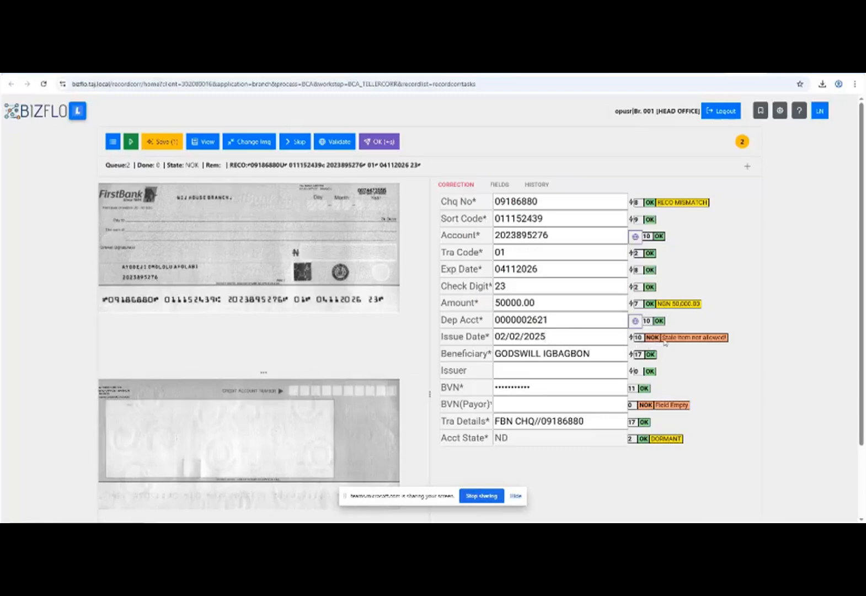
drag(661, 338, 729, 338)
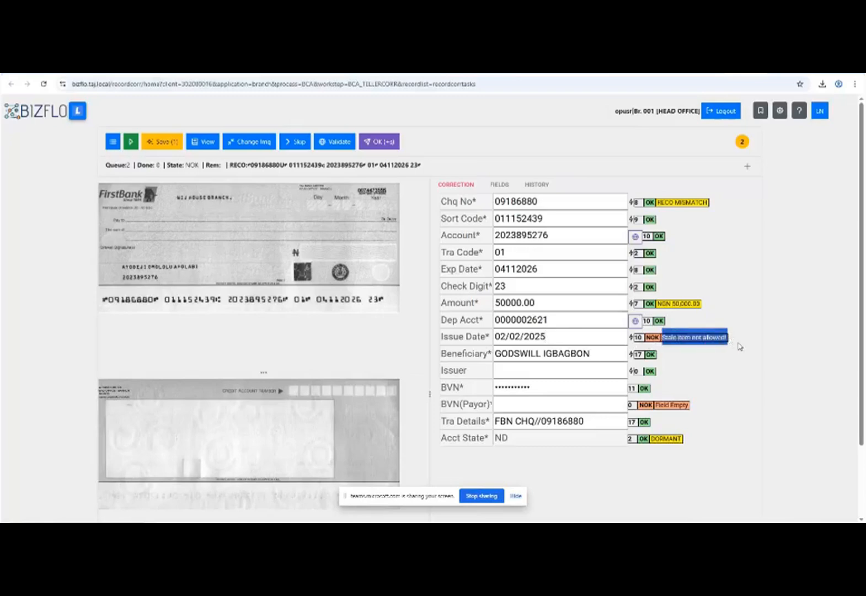
click(709, 354)
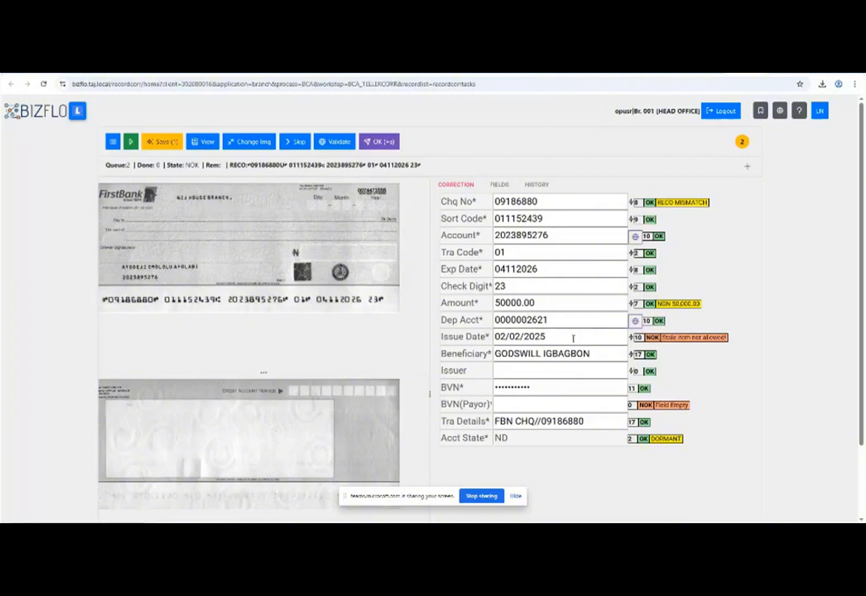
drag(573, 338, 426, 346)
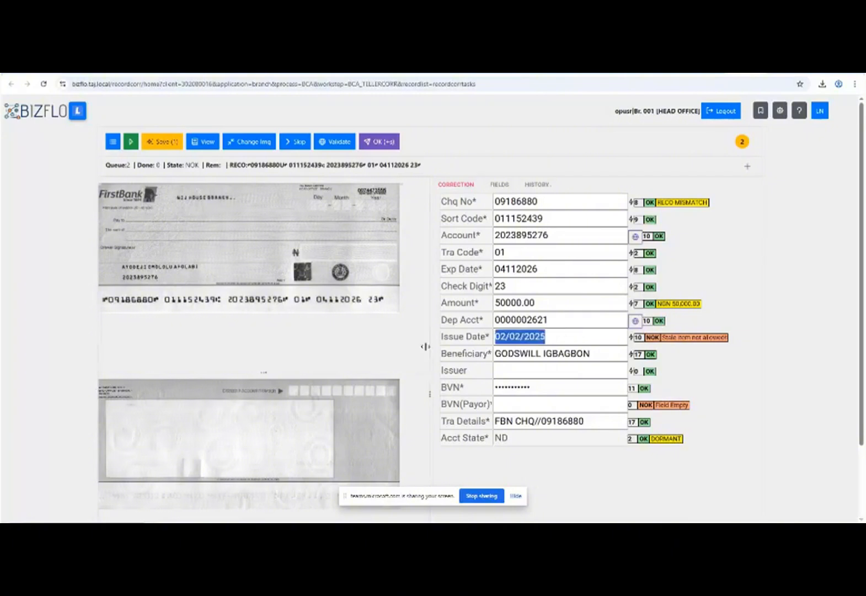
key(BackSpace)
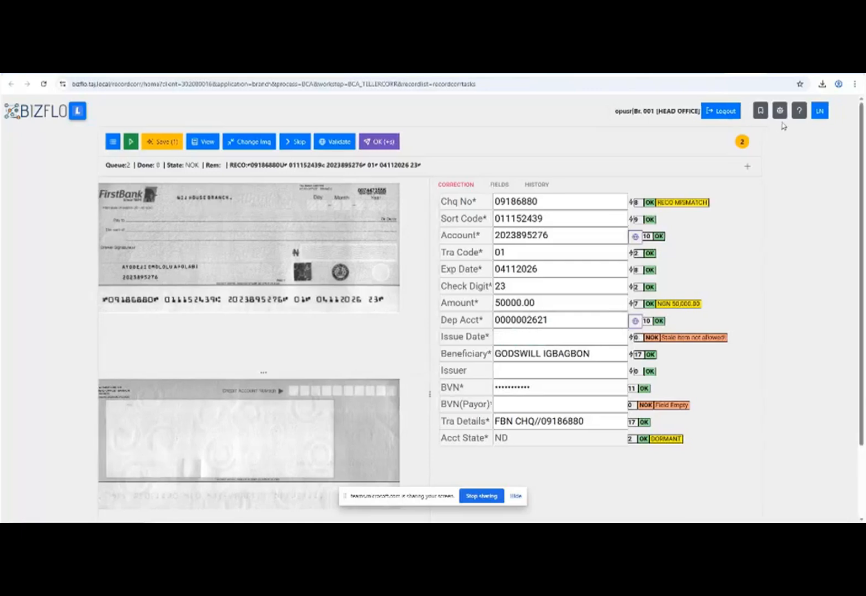
text(10)
text(.12)
text(.25)
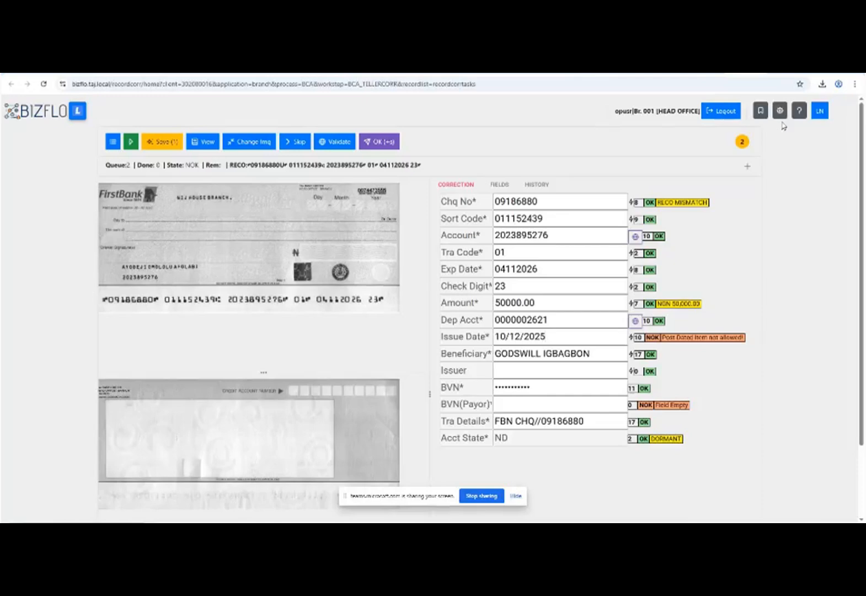
key(BackSpace)
key(BackSpace)
key(BackSpace)
key(BackSpace)
key(BackSpace)
key(BackSpace)
key(BackSpace)
key(BackSpace)
key(BackSpace)
key(BackSpace)
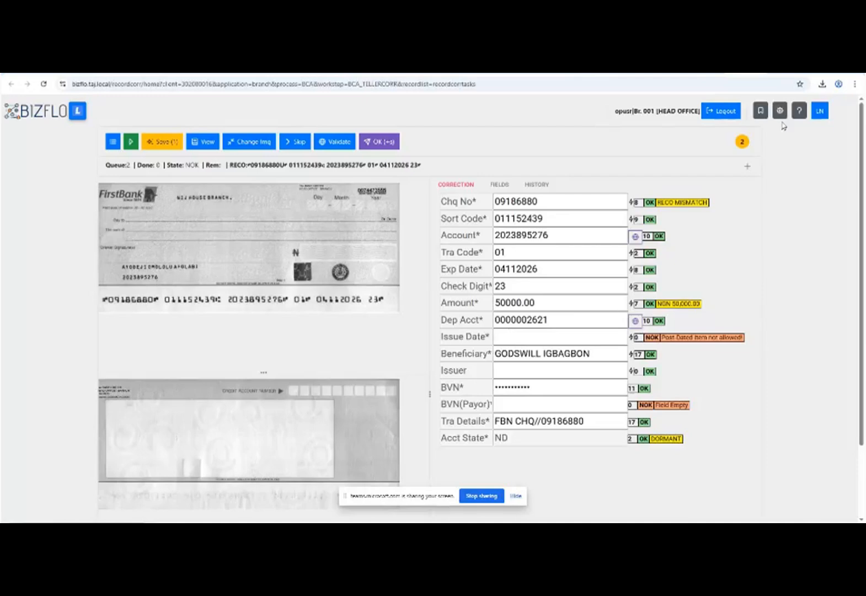
text(6.5.25)
key(Tab)
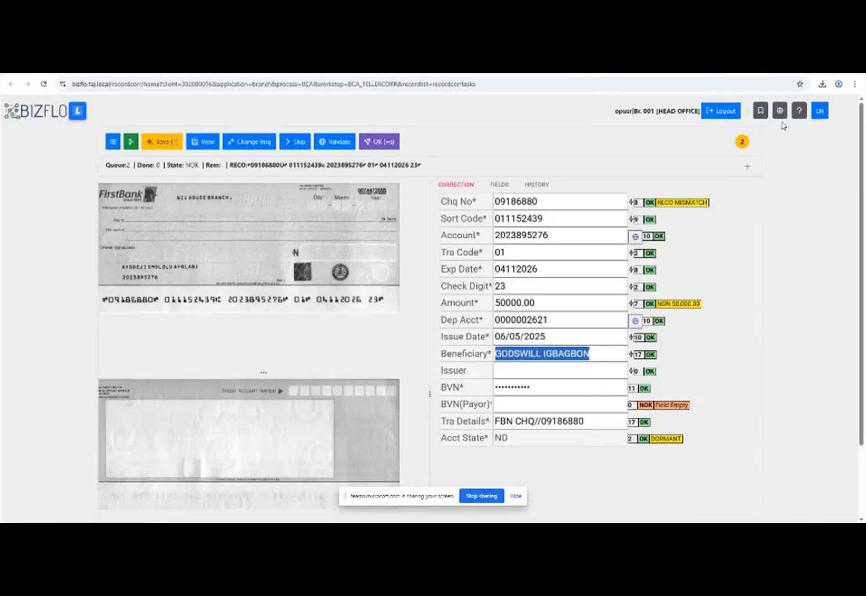
key(Tab)
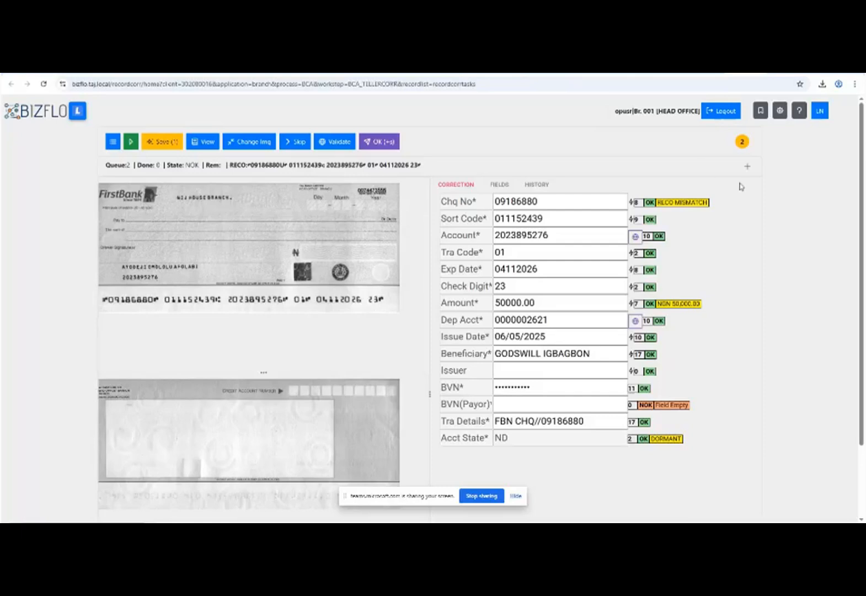
Enter the issuer's full name in the empty Issuer field.
triple_click(597, 421)
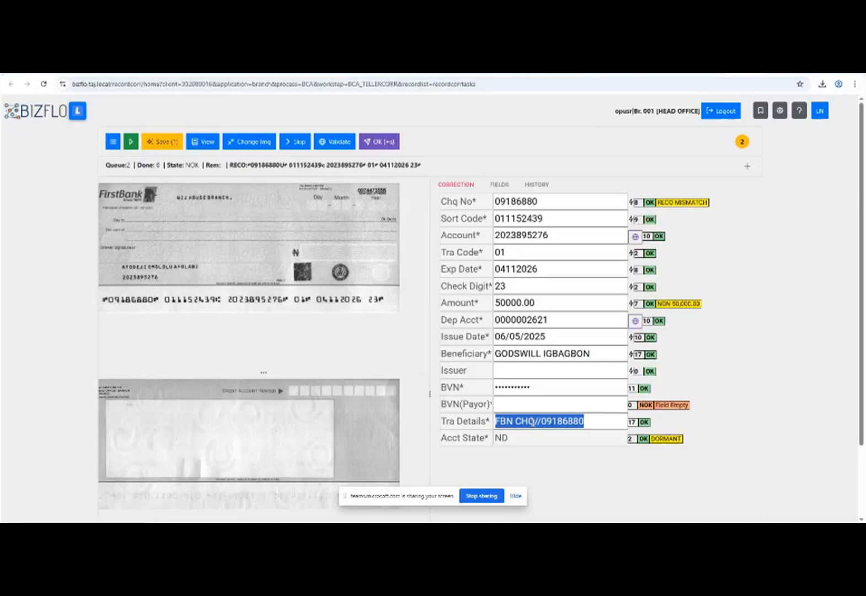
click(549, 372)
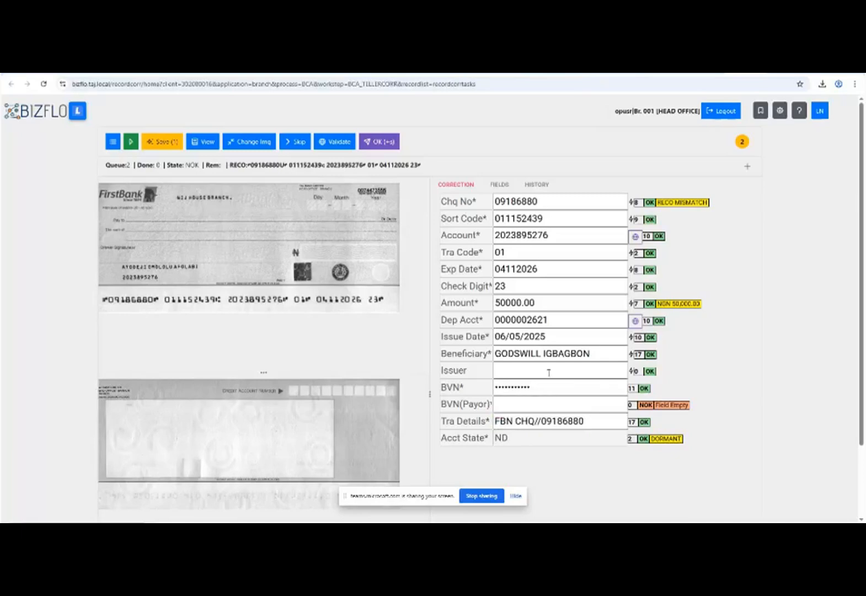
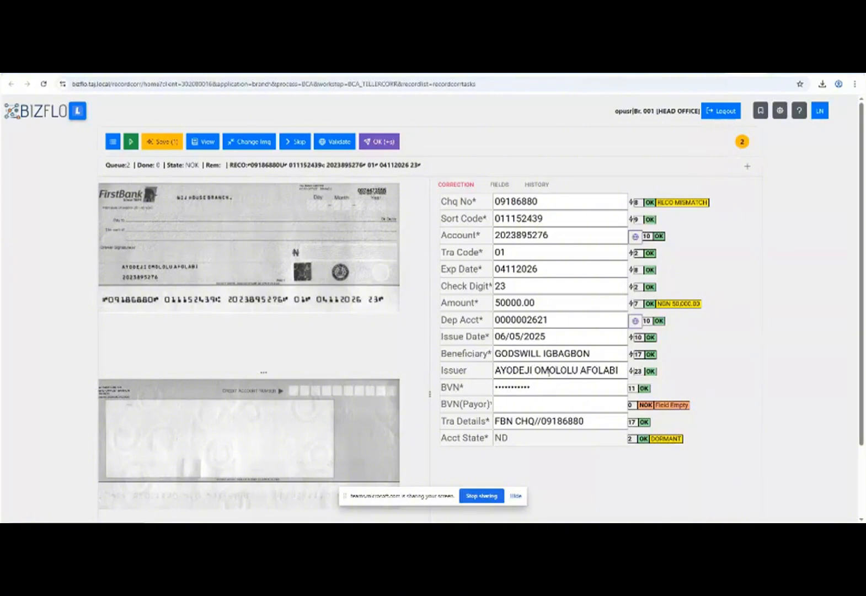
key(Tab)
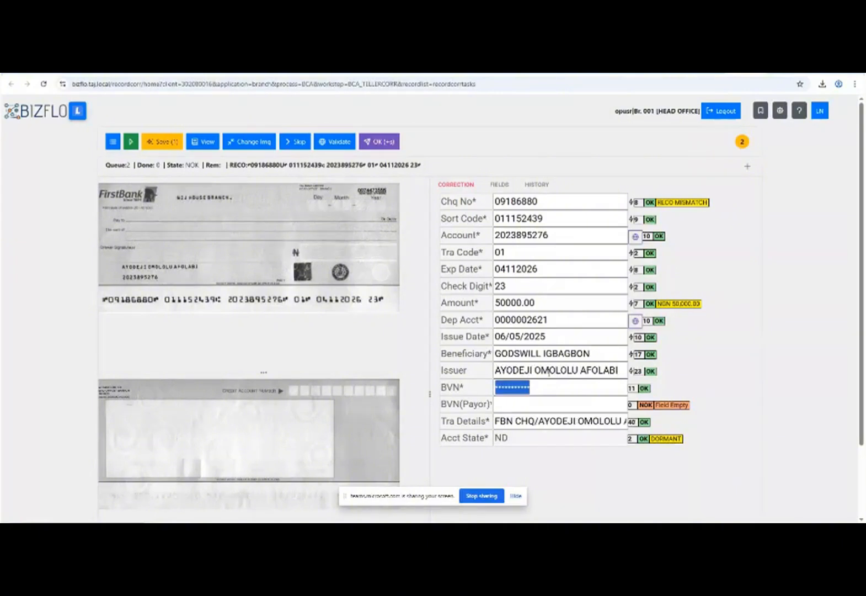
Type the payor's 11-digit BVN into BVN(Payor).
click(524, 421)
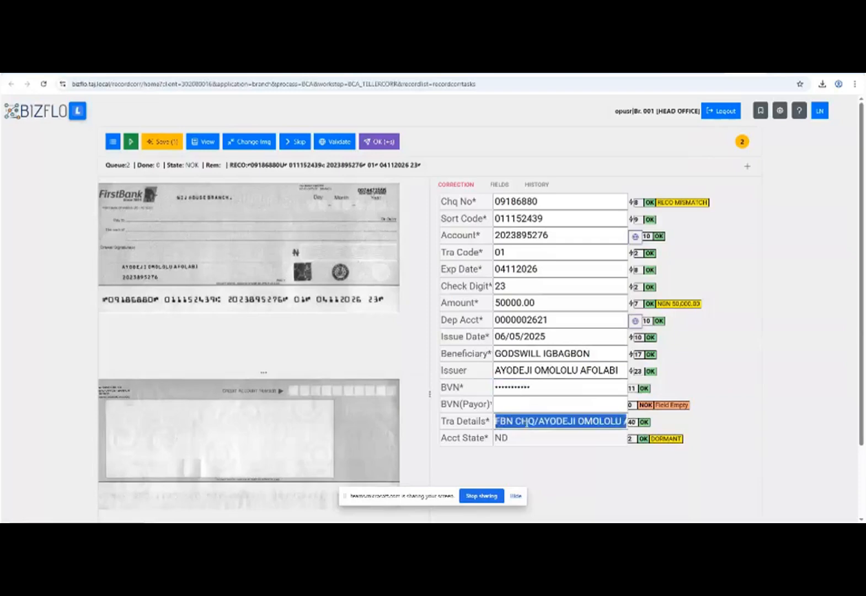
click(536, 403)
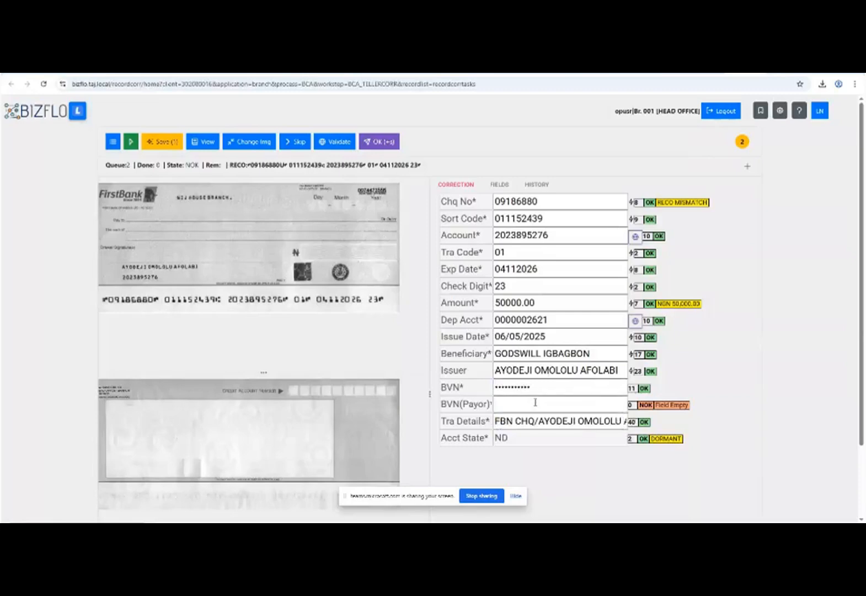
text(•••••••••••)
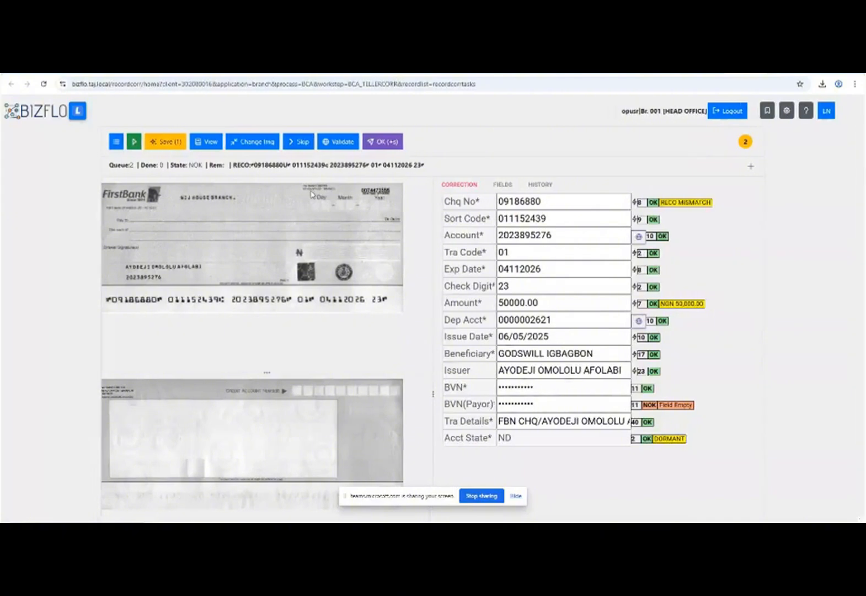
scroll(312, 193, up, 4)
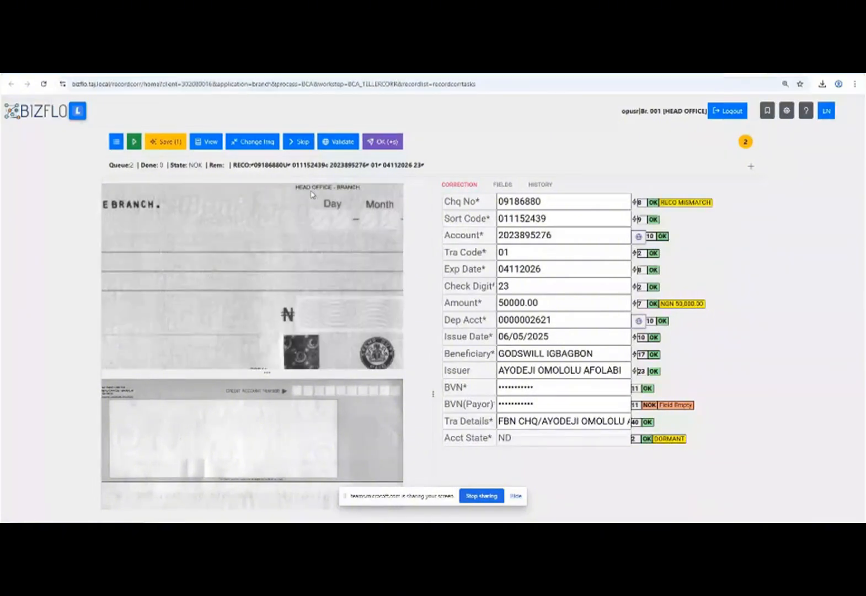
key(ctrl+plus)
scroll(309, 209, up, 1)
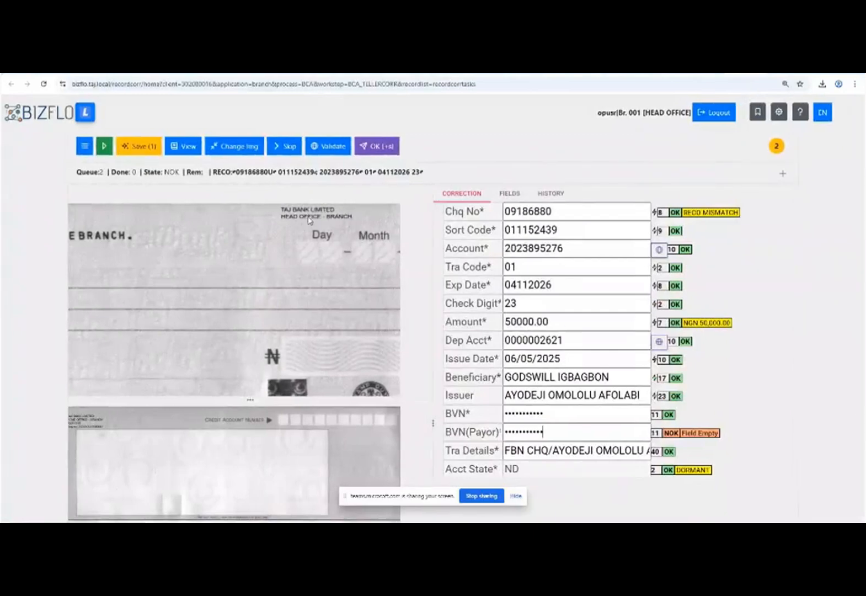
key(ctrl+minus)
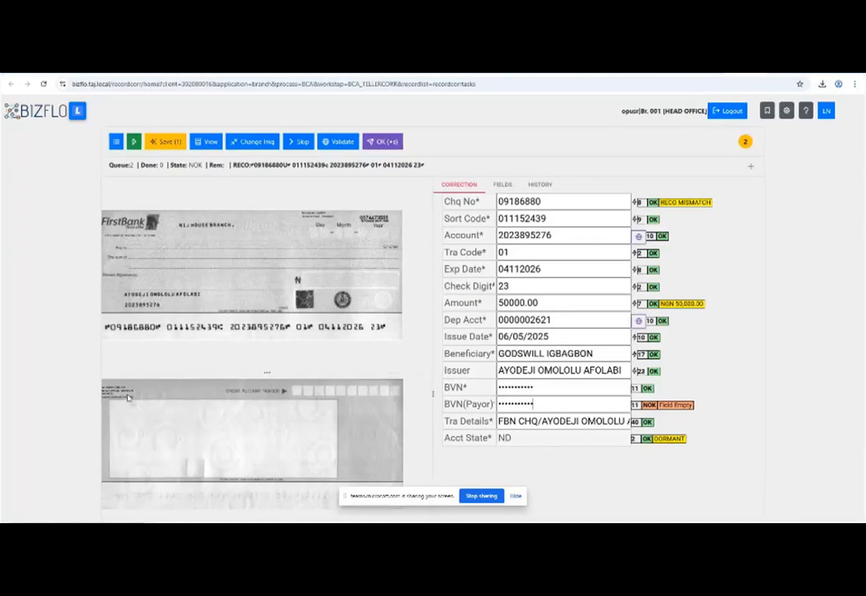
key(ctrl+minus)
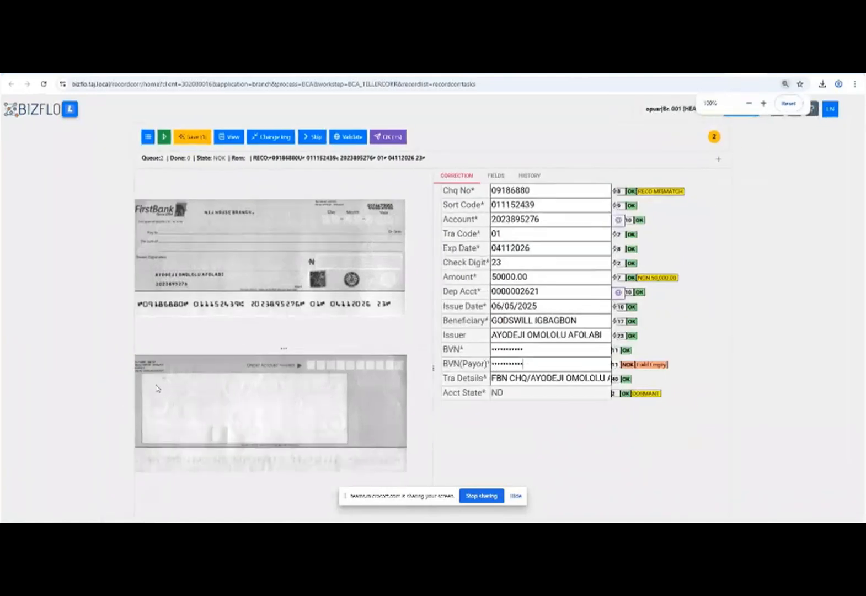
key(ctrl+plus)
key(ctrl+plus)
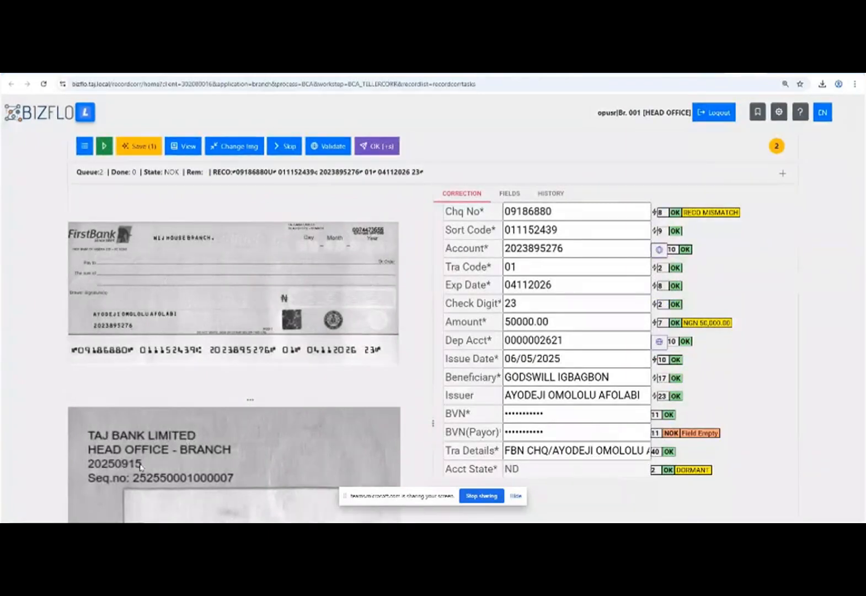
scroll(207, 454, down, 4)
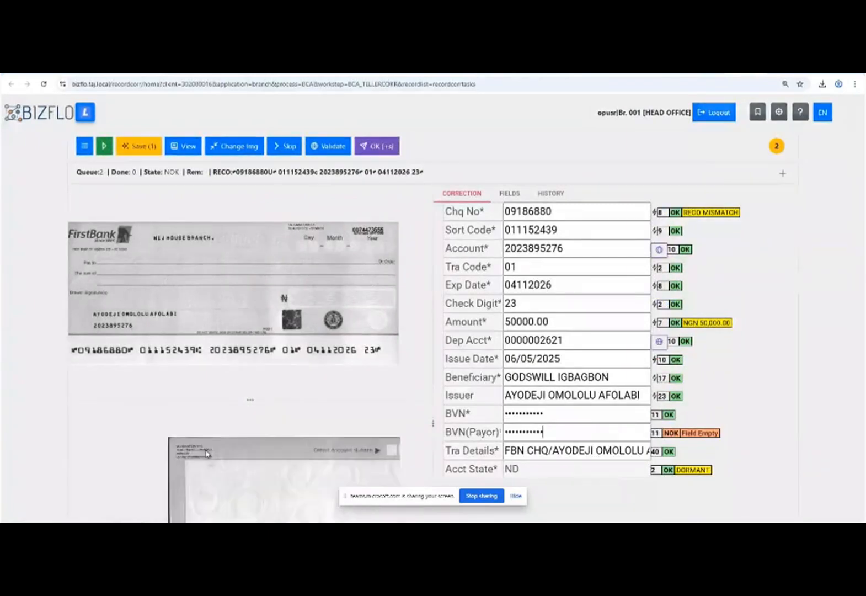
key(ctrl+minus)
key(ctrl+minus)
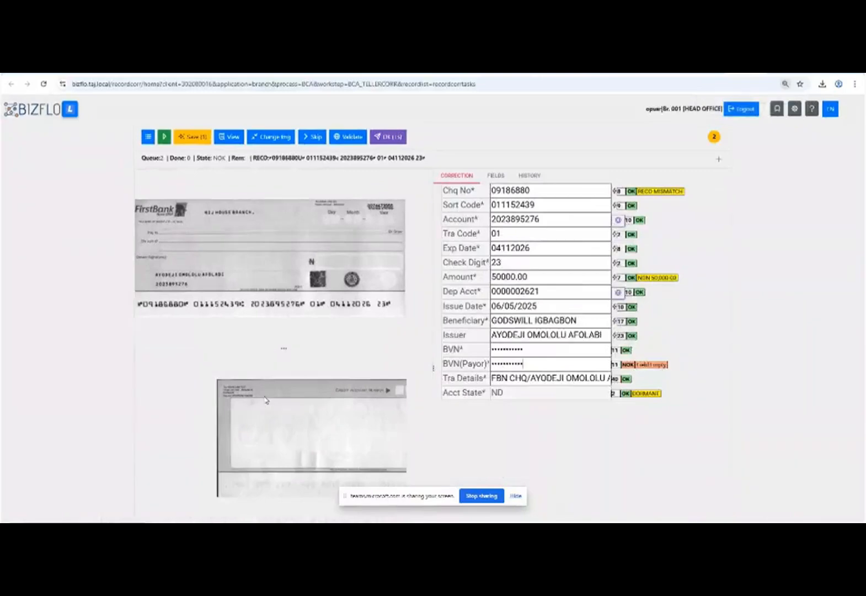
drag(265, 399, 185, 375)
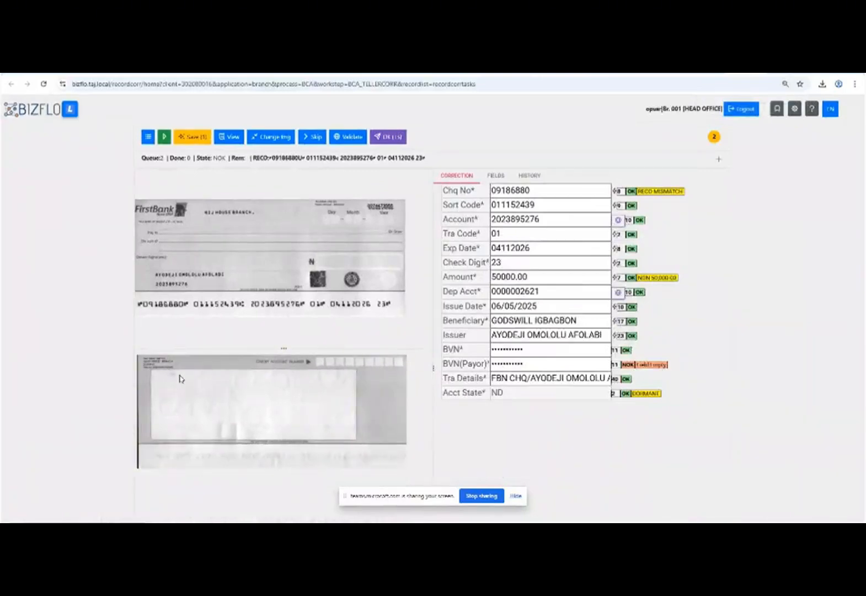
key(ctrl+plus)
key(ctrl+plus)
key(ctrl+minus)
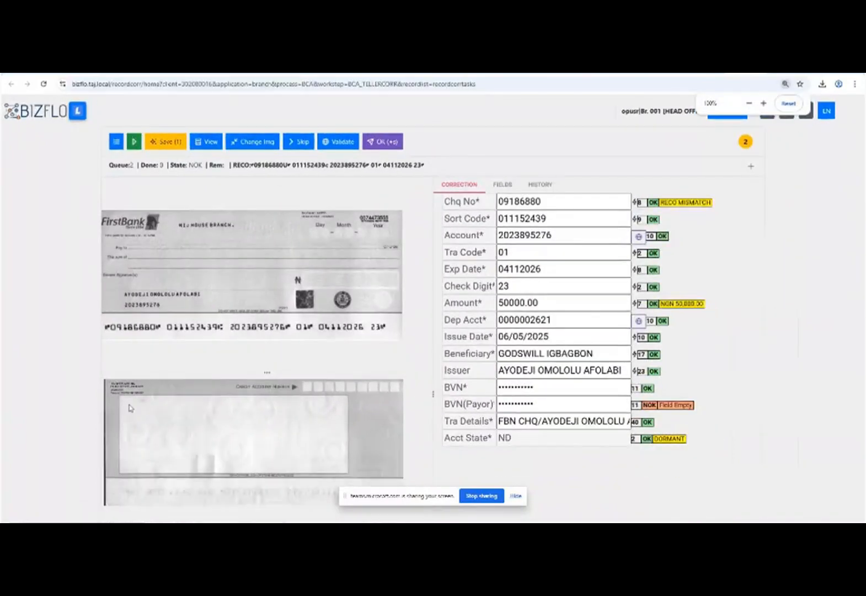
key(ctrl+plus)
key(ctrl+plus)
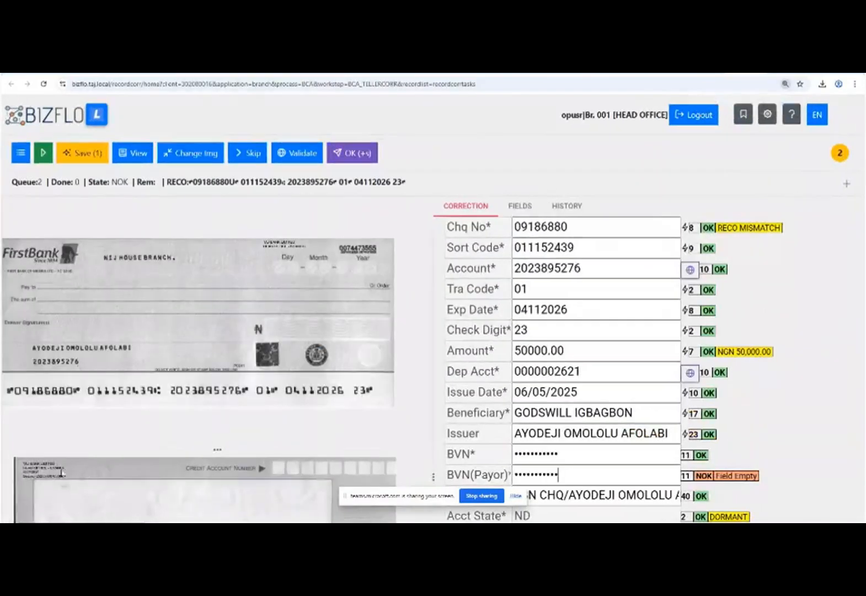
scroll(49, 473, up, 5)
key(ctrl+plus)
key(ctrl+minus)
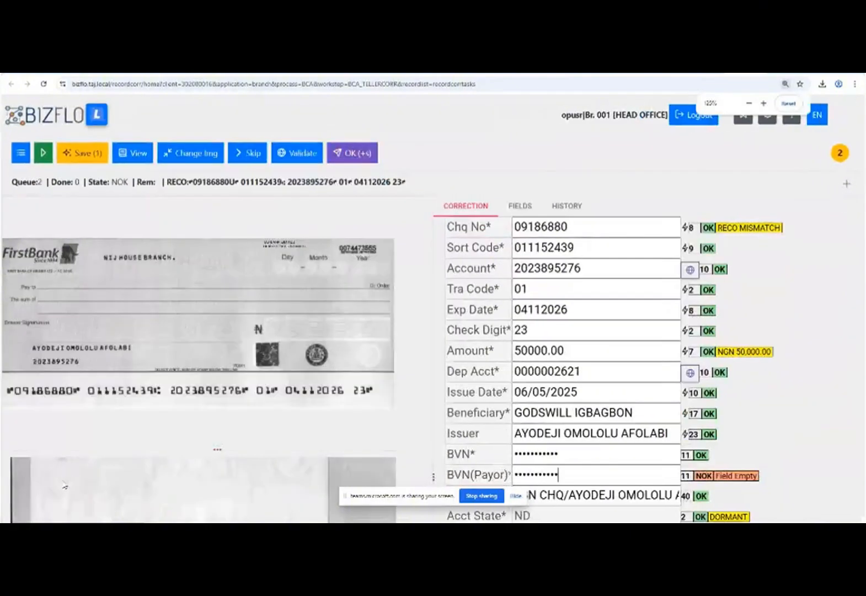
scroll(64, 480, down, 5)
key(ctrl+plus)
key(ctrl+minus)
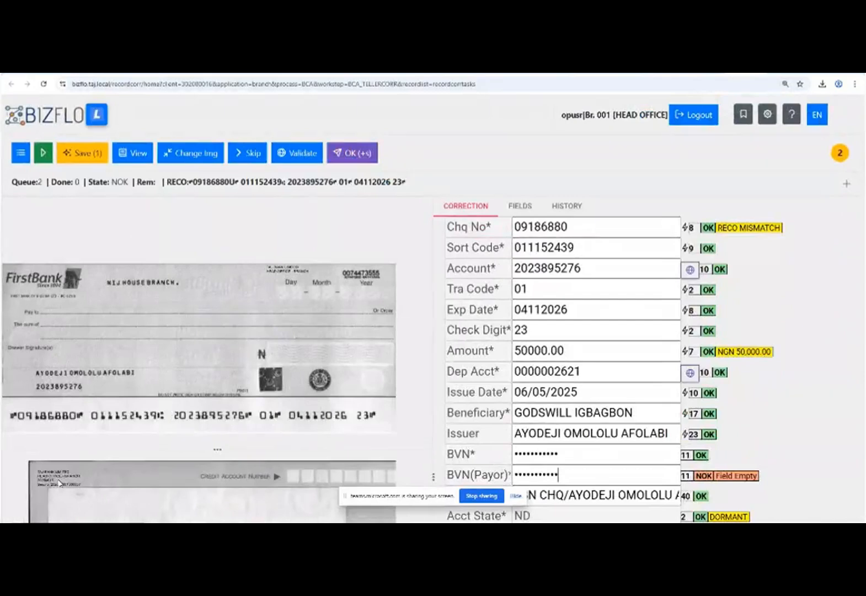
key(ctrl+plus)
key(ctrl+plus)
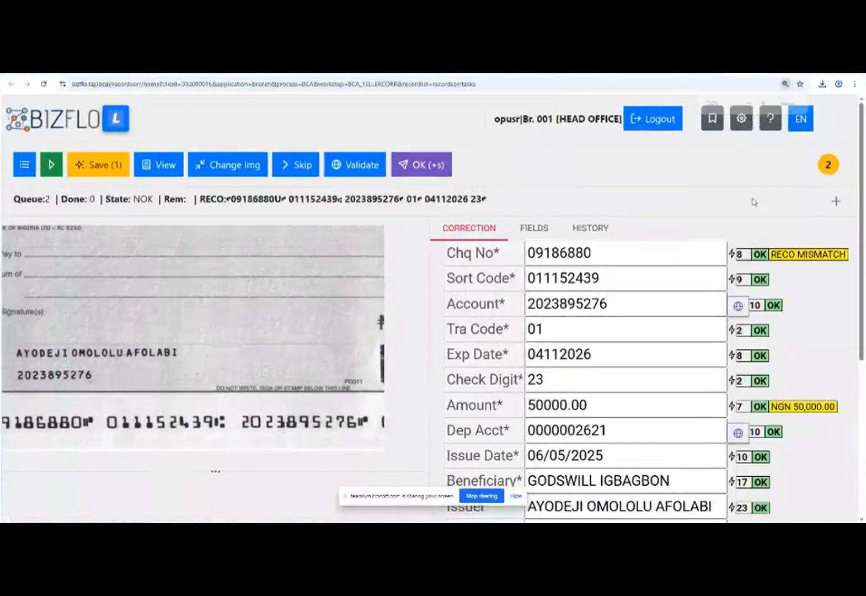
scroll(813, 205, down, 1)
key(ctrl+plus)
key(ctrl+minus)
key(ctrl+minus)
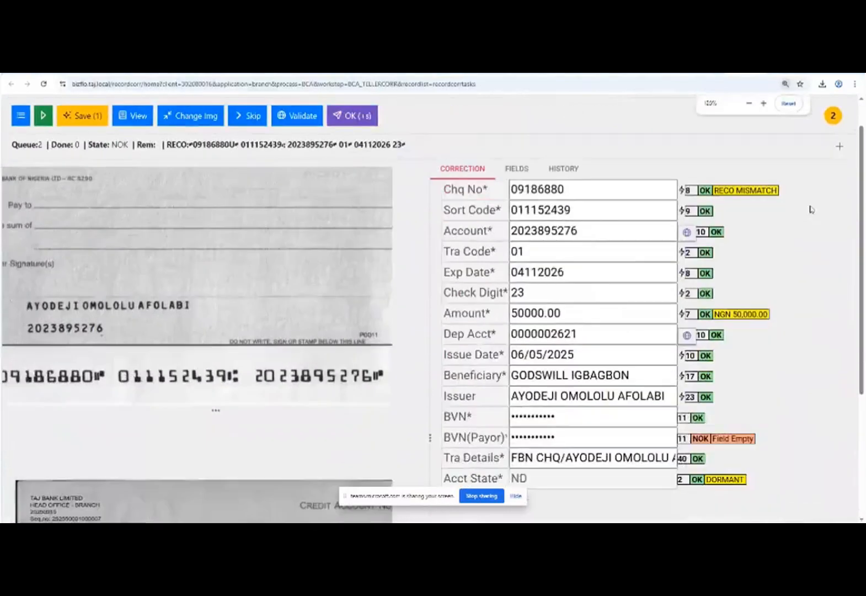
key(ctrl+plus)
key(ctrl+plus)
key(ctrl+plus)
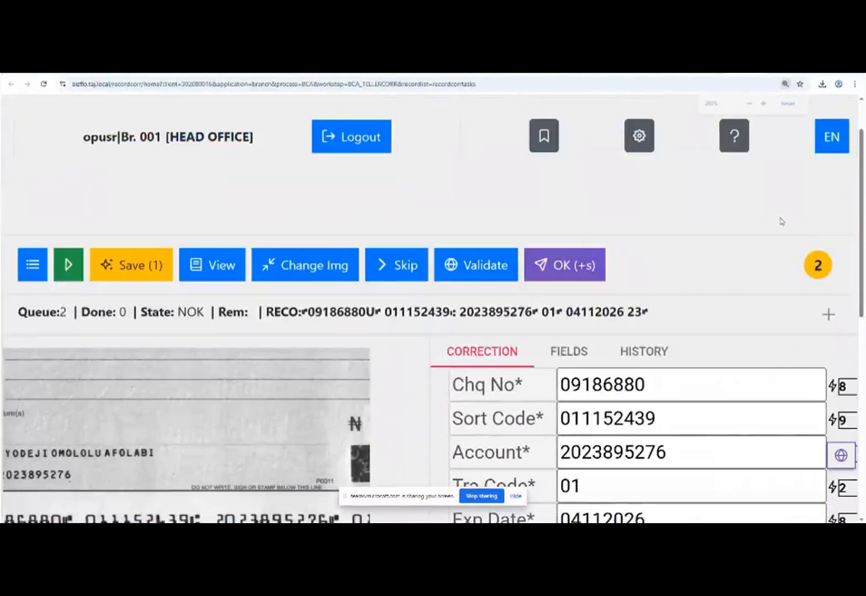
click(750, 105)
click(750, 104)
click(749, 104)
click(750, 104)
click(749, 104)
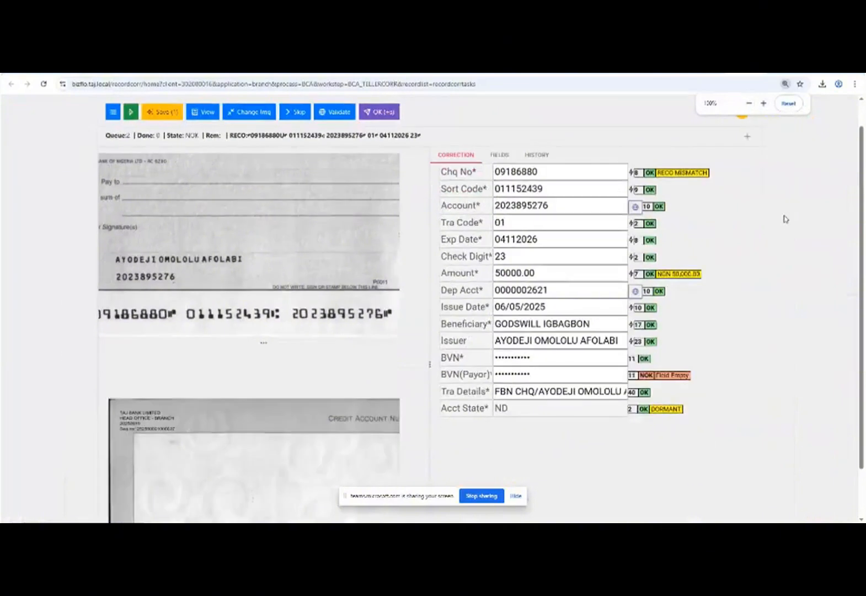
Validate the payor BVN, then submit the FirstBank cheque with OK (+s) and confirm Send.
click(555, 373)
key(Tab)
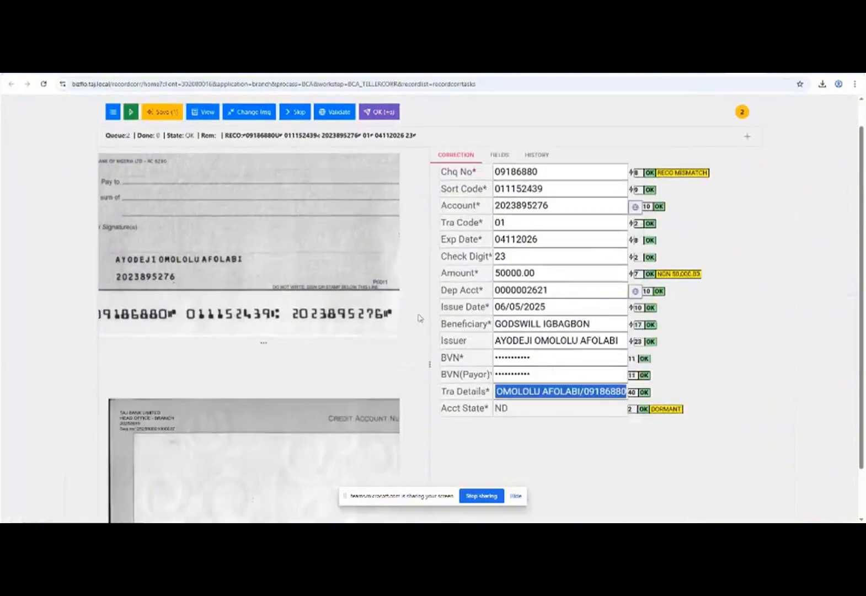
click(383, 112)
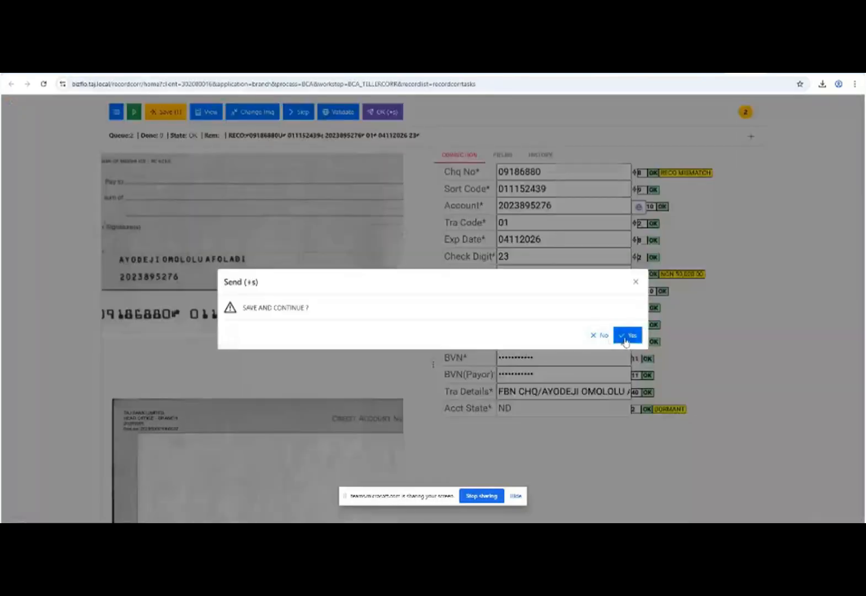
click(627, 335)
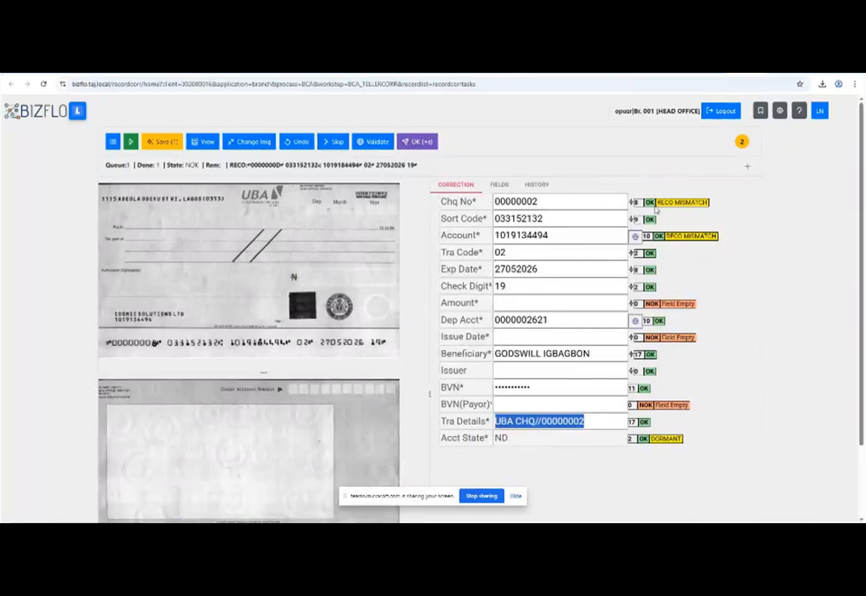
On new cheque 00000002, enter amount 105000.00 (105K) and issue date 05/05/2025.
double_click(551, 205)
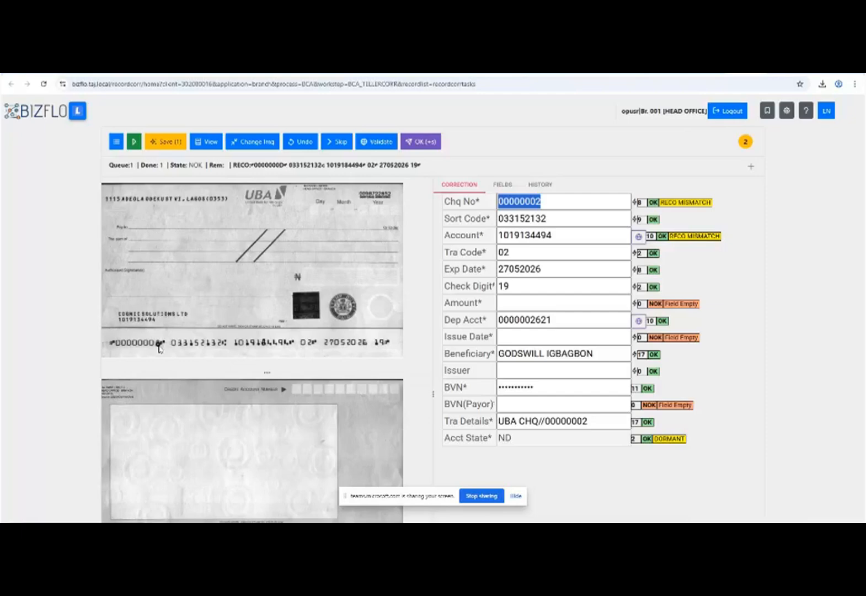
click(523, 238)
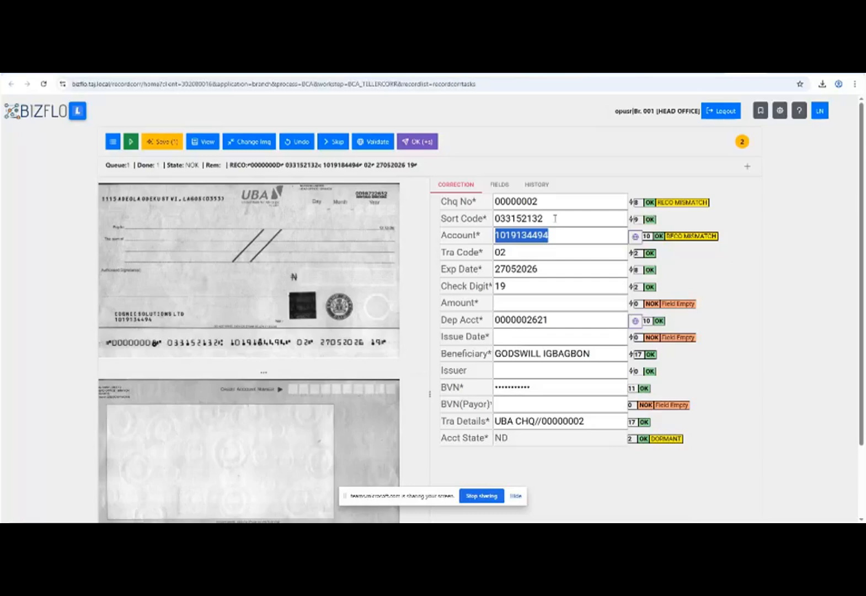
key(Tab)
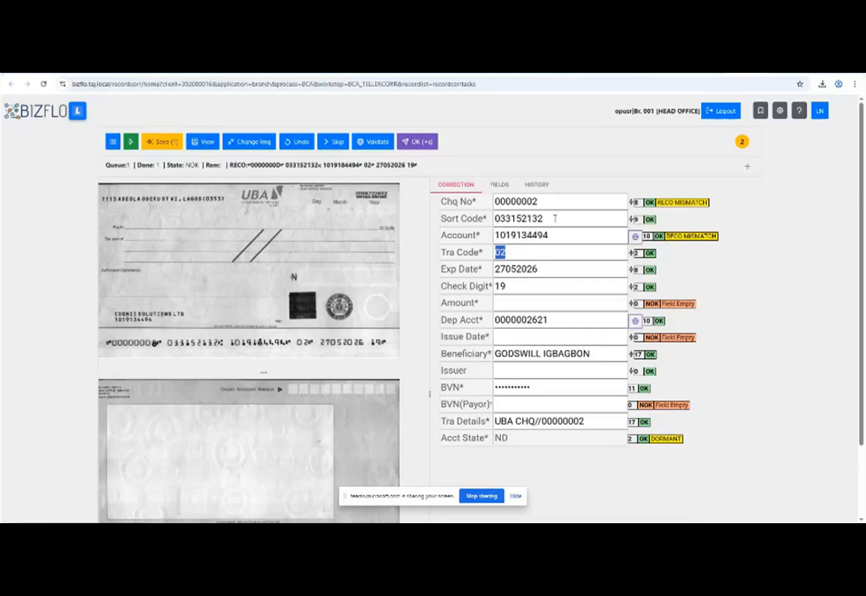
key(Tab)
text(105K)
key(Tab)
key(Tab)
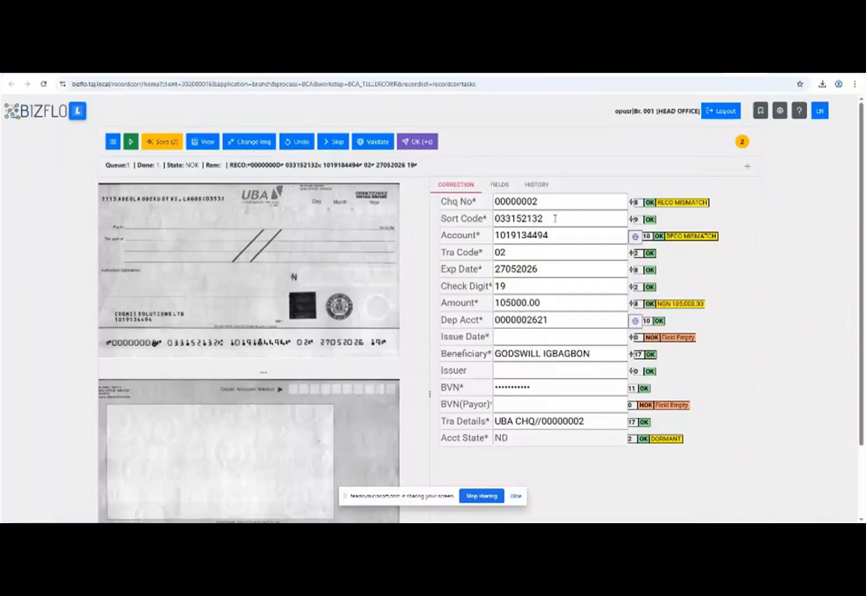
text(5.5.25)
key(Tab)
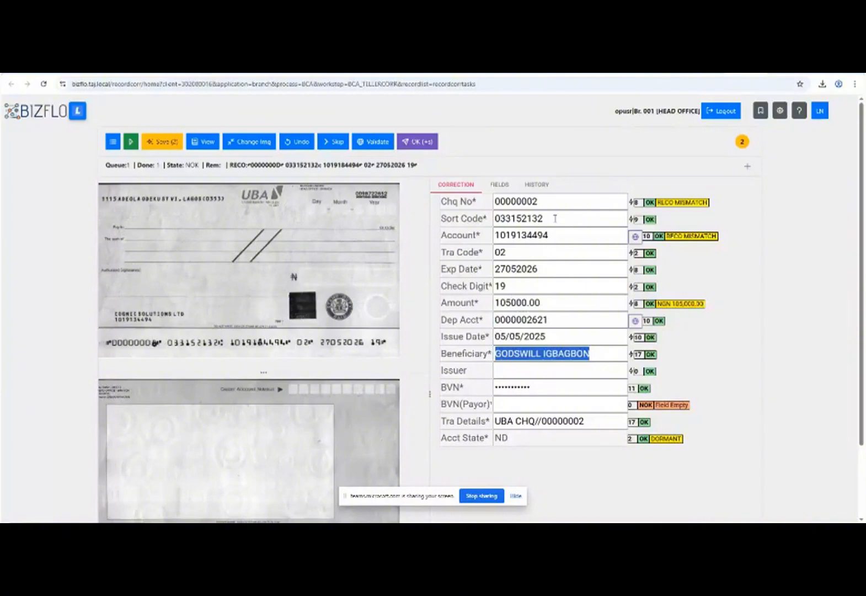
key(Tab)
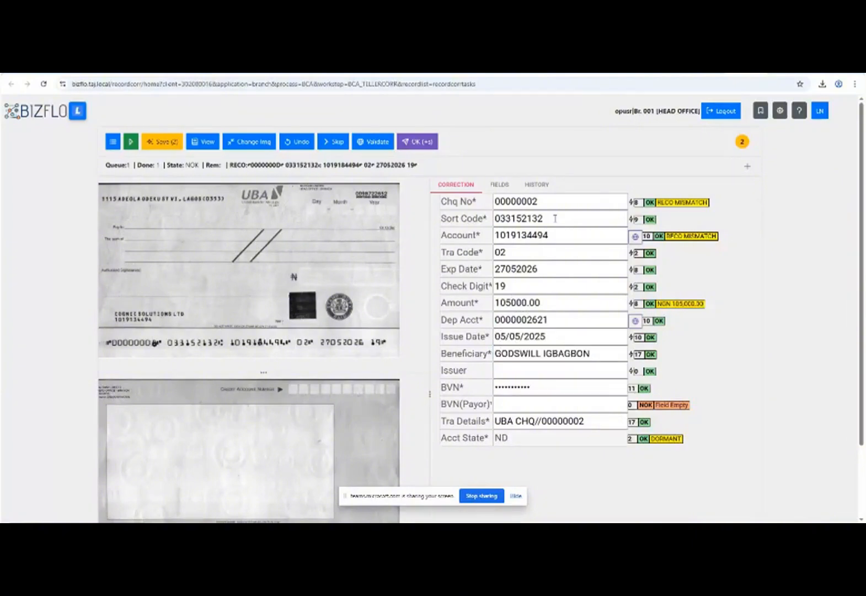
Enter issuer COGNIC SOLUTIONS LTD and the payor's BVN so the record validates OK.
text(COGNIC SOLUTIONS LTD)
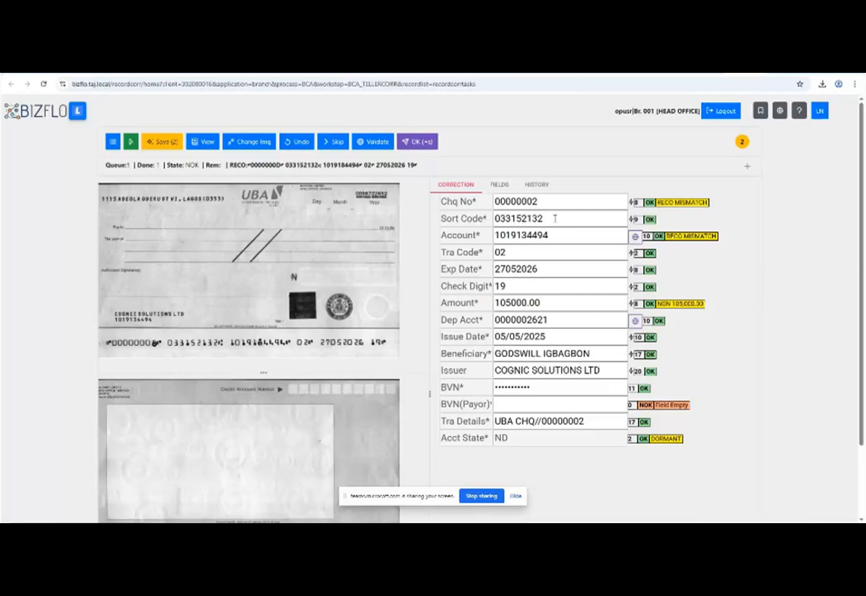
key(Tab)
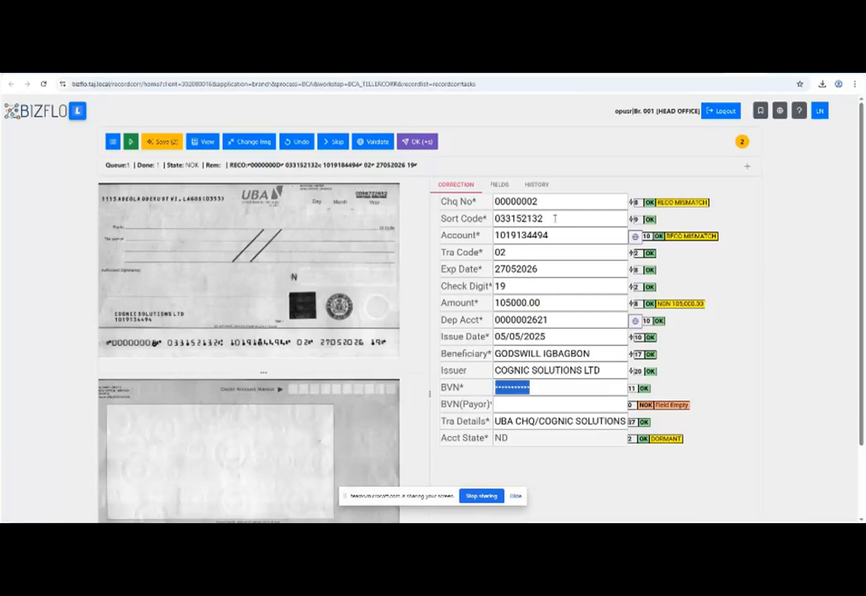
key(Tab)
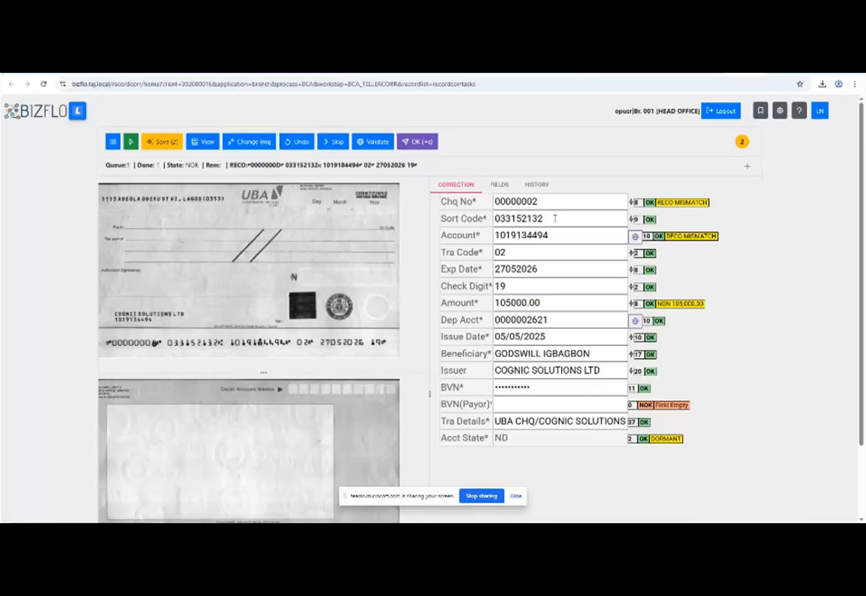
text(12345678901)
key(Tab)
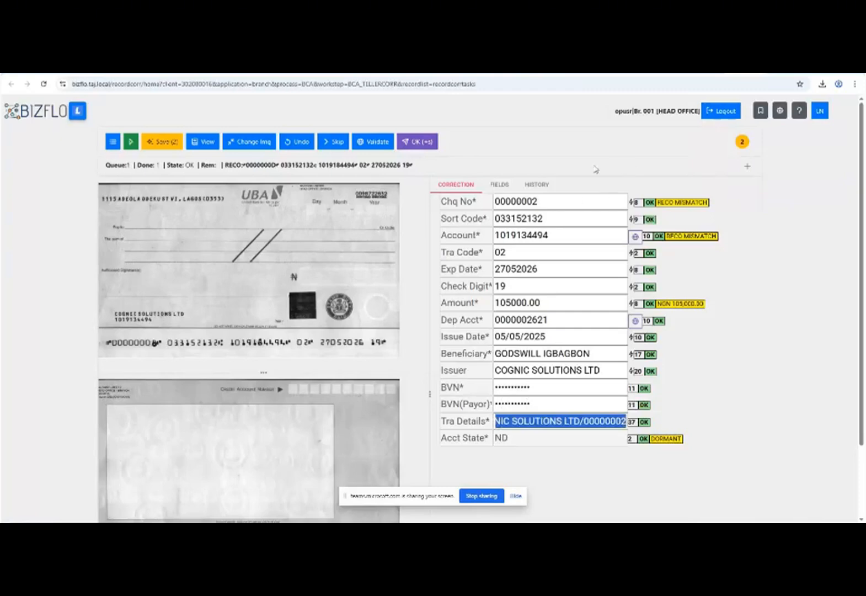
Submit the completed cheque record, confirm, and save the processed records.
click(436, 140)
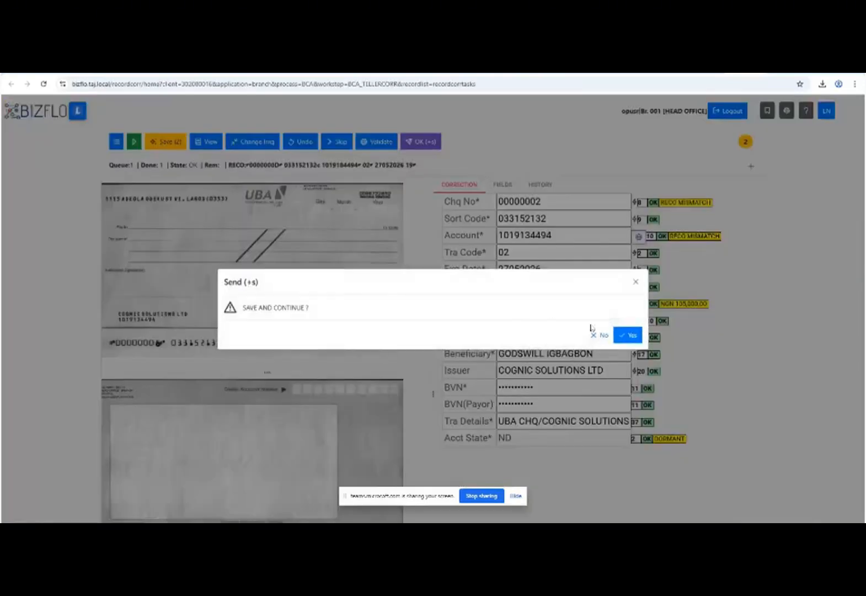
click(625, 333)
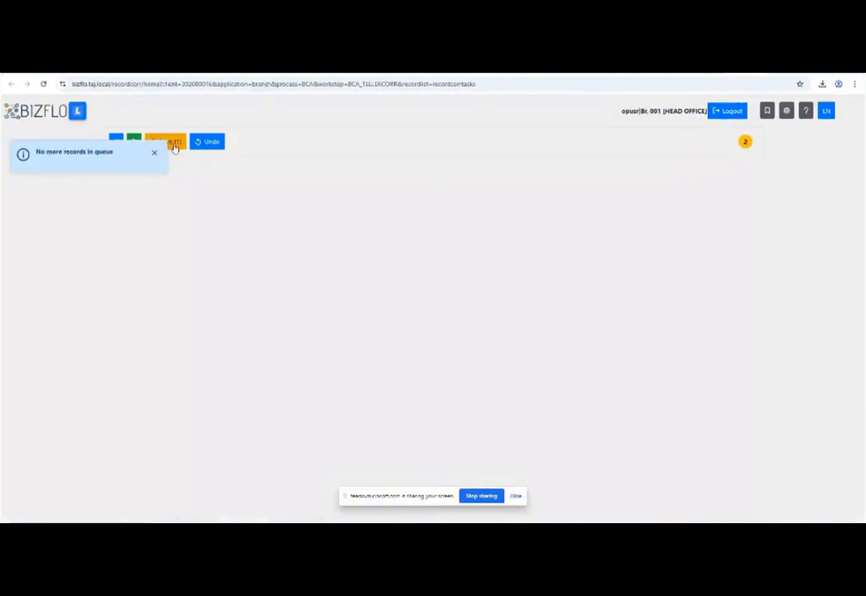
click(172, 143)
click(473, 140)
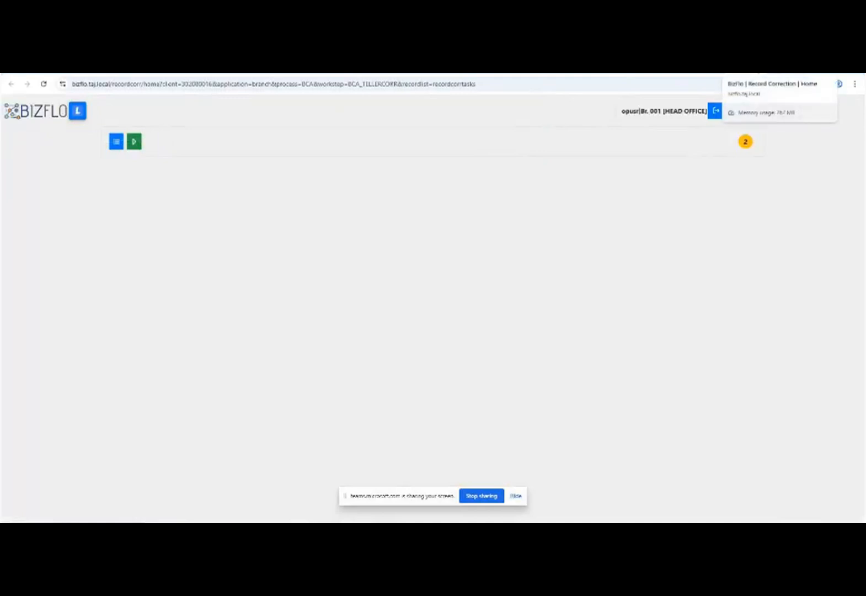
Leave the teller session and sign in as supervisor with password and one-time code.
click(759, 68)
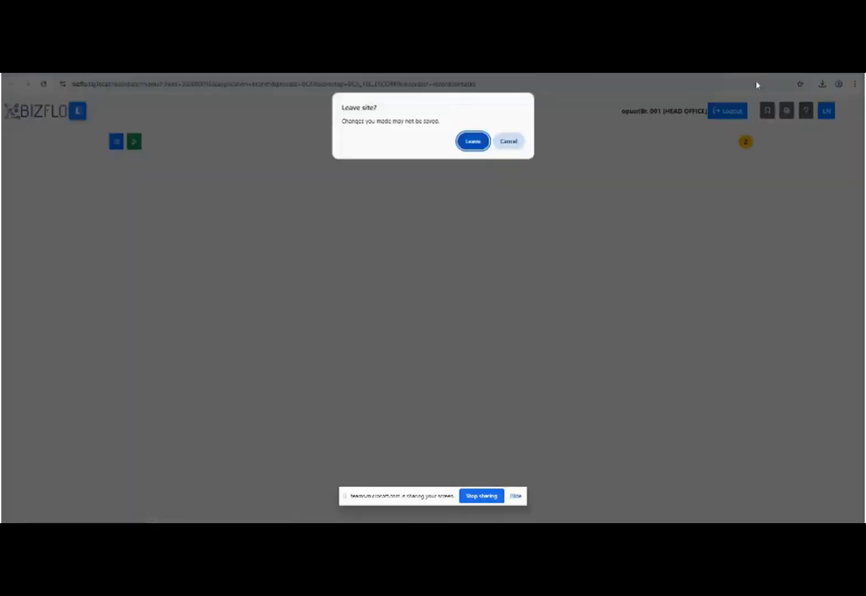
click(467, 145)
text(SU)
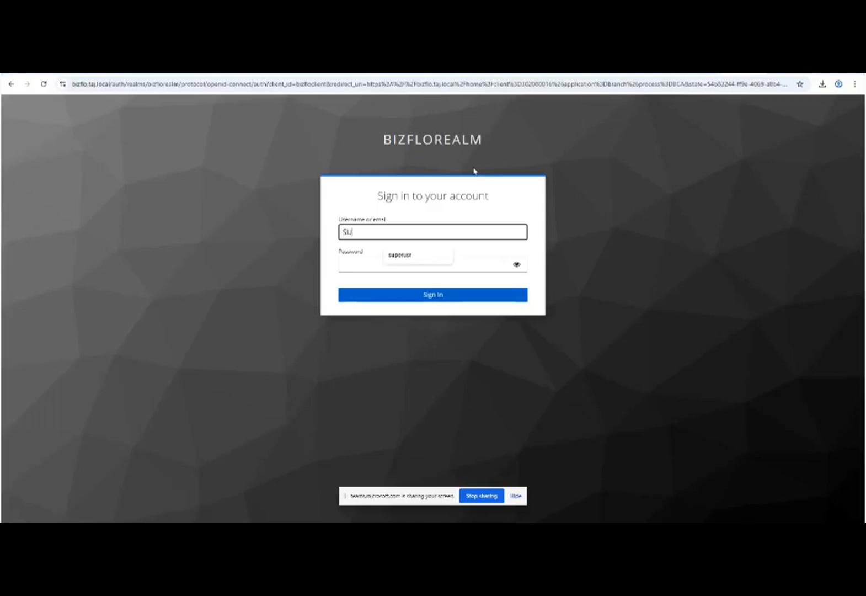
key(BackSpace)
key(BackSpace)
text(superusr)
key(Down)
key(Tab)
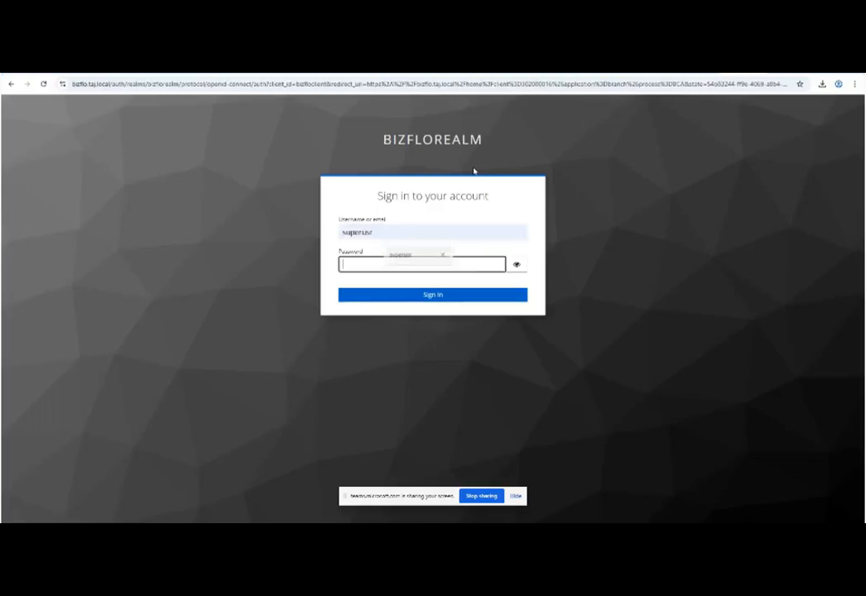
text(•••••••••••)
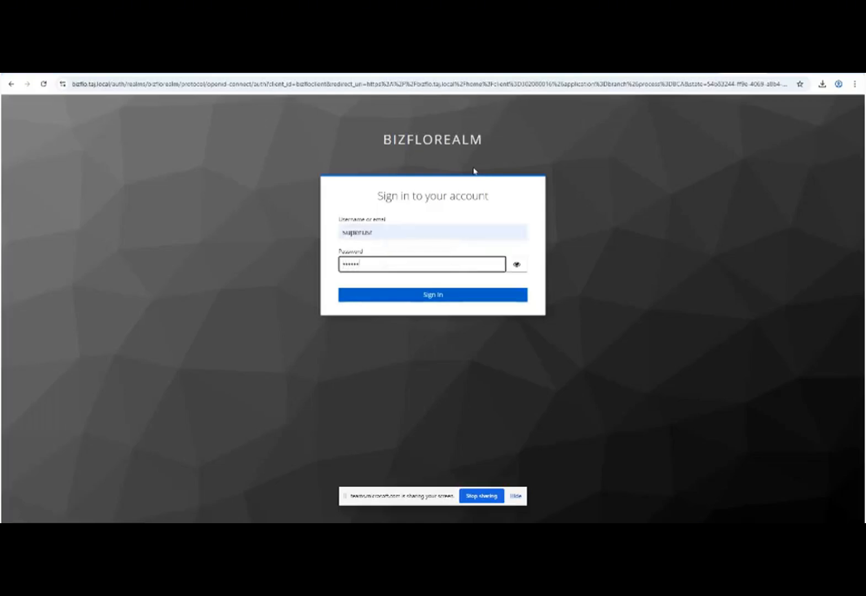
key(Return)
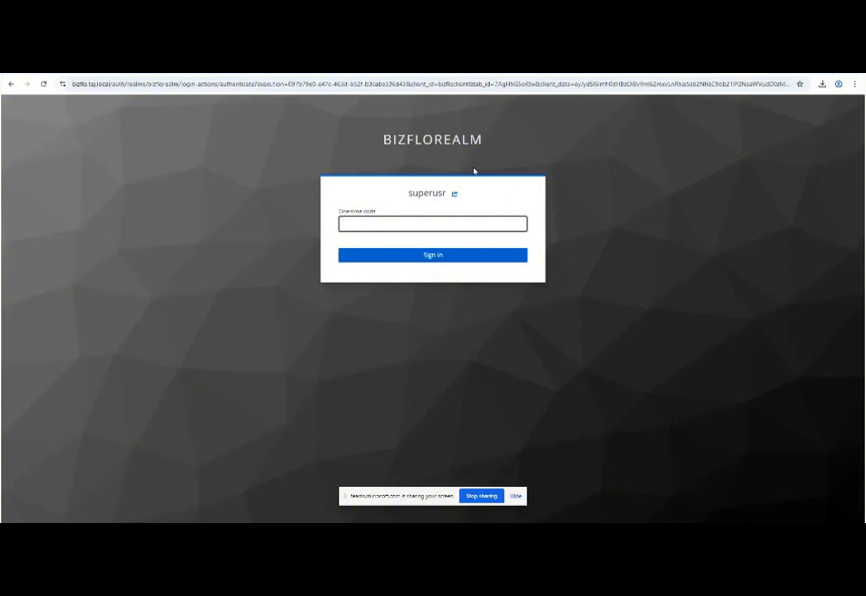
key(Return)
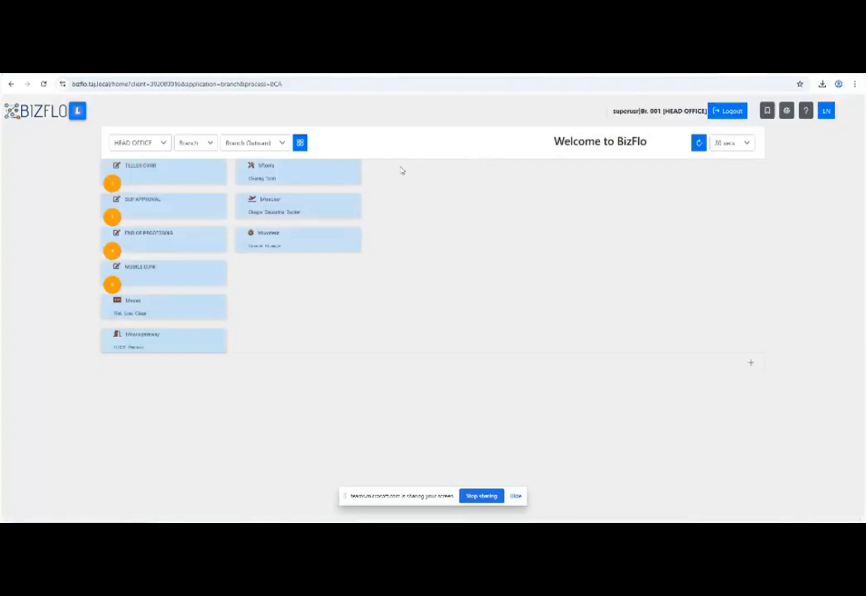
Open the SUP APPROVAL workstep and load the next UBA cheque awaiting approval.
click(182, 214)
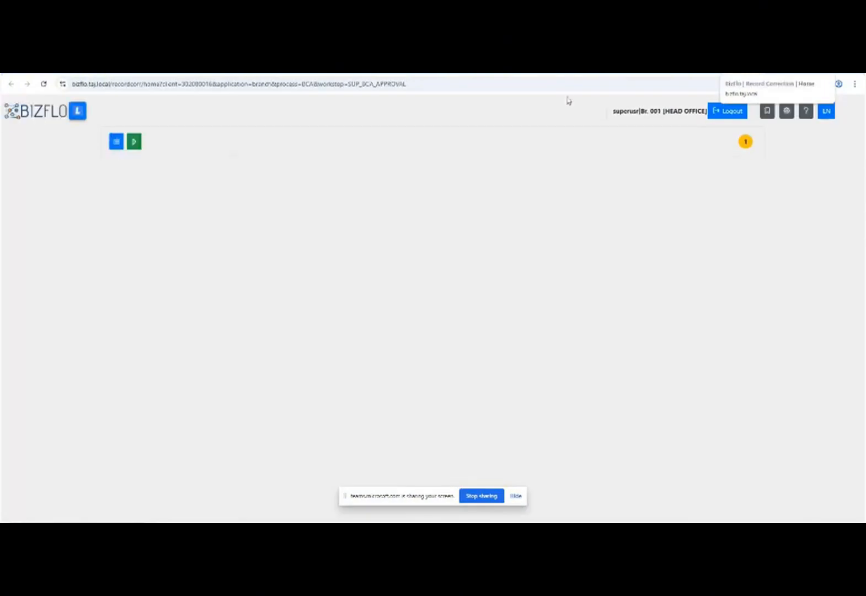
click(136, 145)
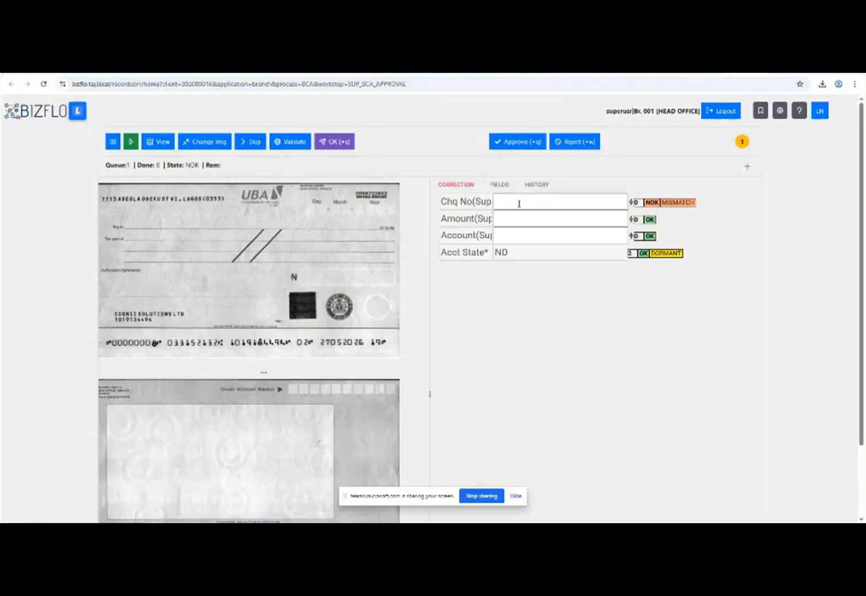
Re-key cheque number 00000002 and amount 105000.00 (entered as 105k).
text(8)
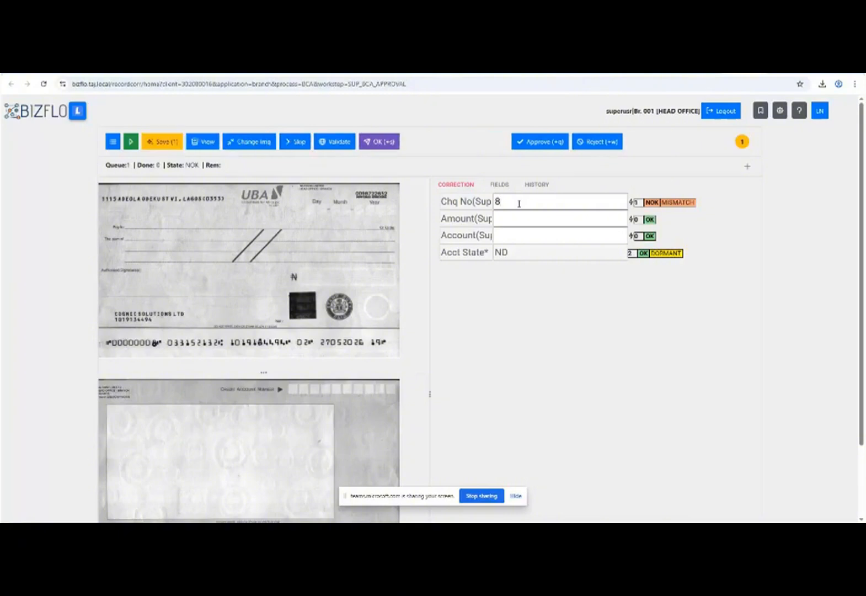
key(Return)
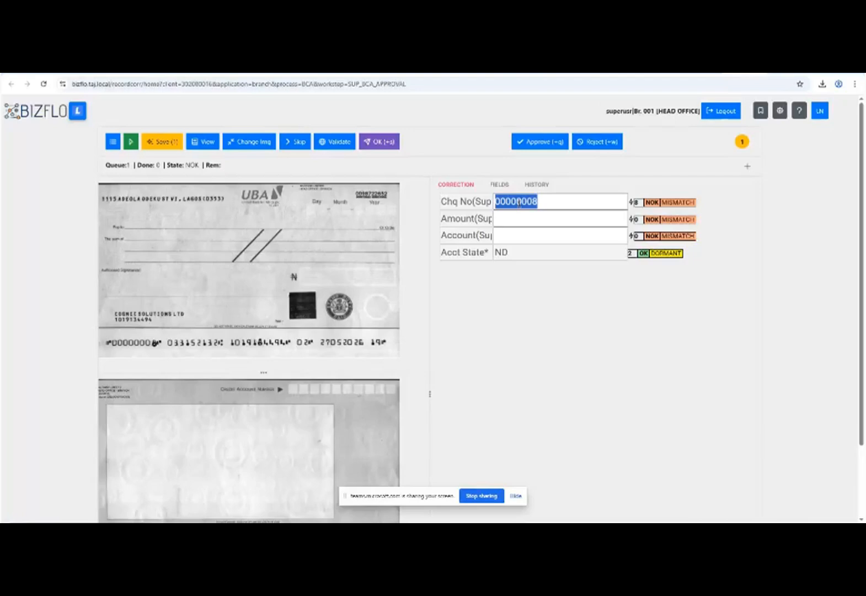
text(2)
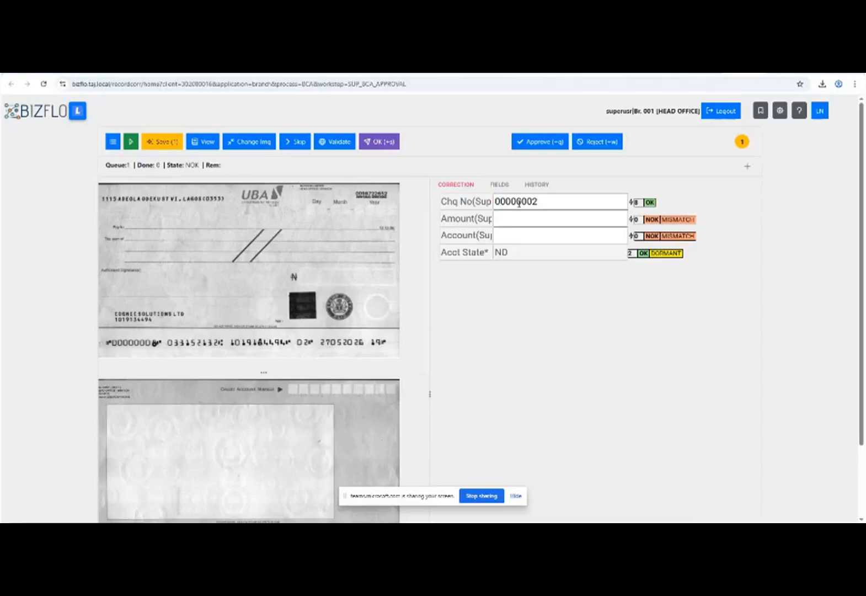
text(102)
key(BackSpace)
text(2)
text(000.00)
key(BackSpace)
key(BackSpace)
key(BackSpace)
key(BackSpace)
key(BackSpace)
key(BackSpace)
key(BackSpace)
key(BackSpace)
key(BackSpace)
text(105k)
key(Tab)
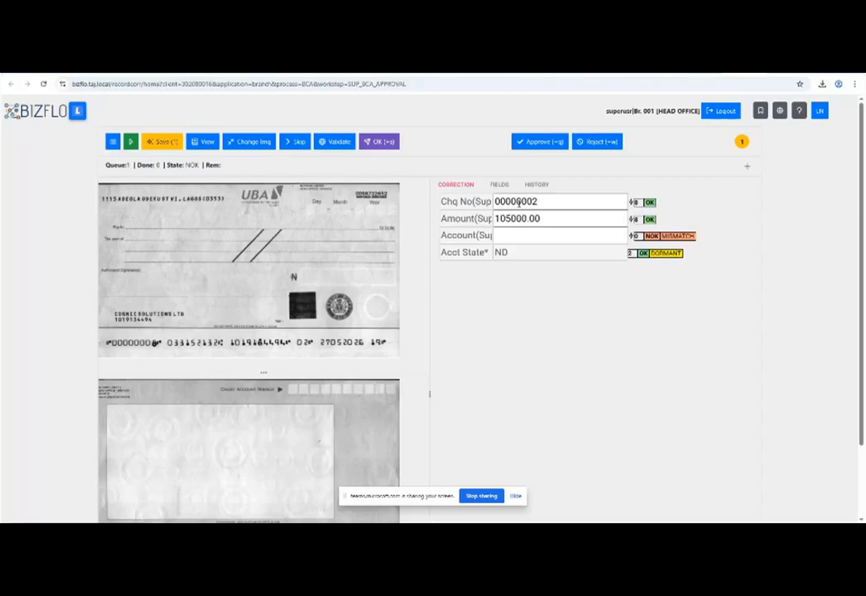
Re-enter the account number to revalidate, then request approval of the cheque.
key(Return)
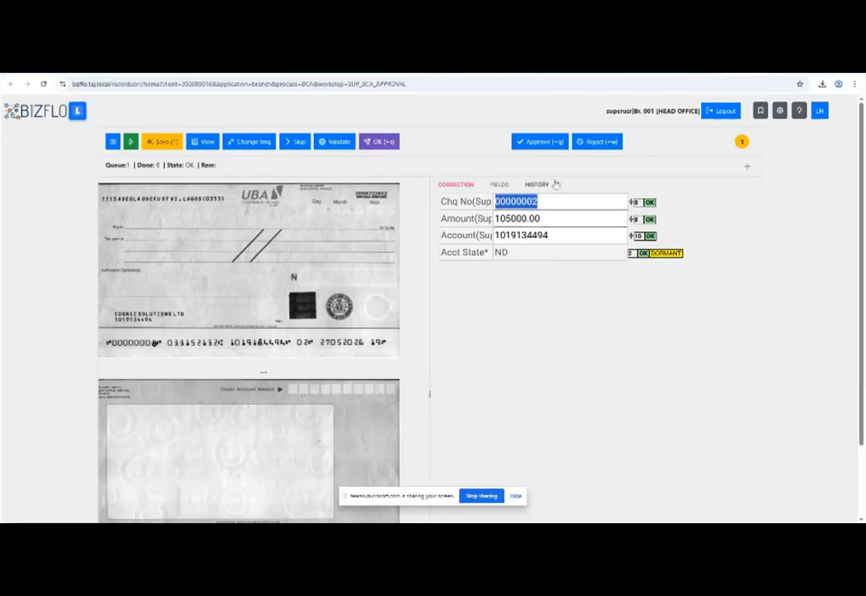
click(547, 145)
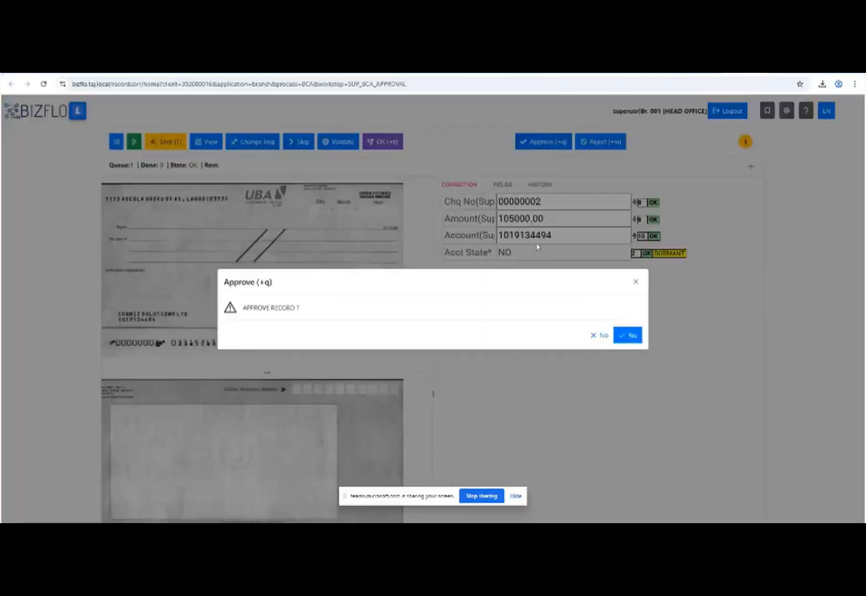
Confirm the approval, save the record, and leave the workstep for the home dashboard.
click(622, 334)
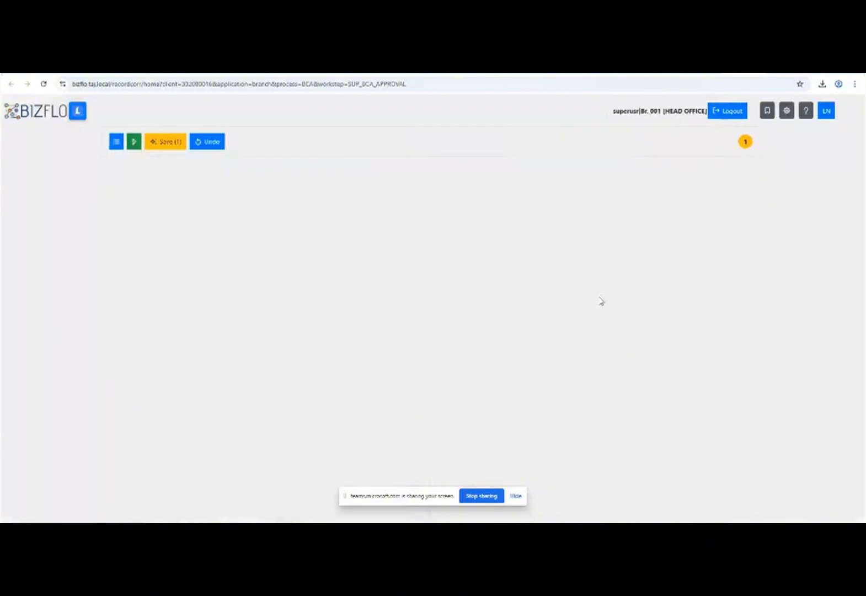
click(164, 143)
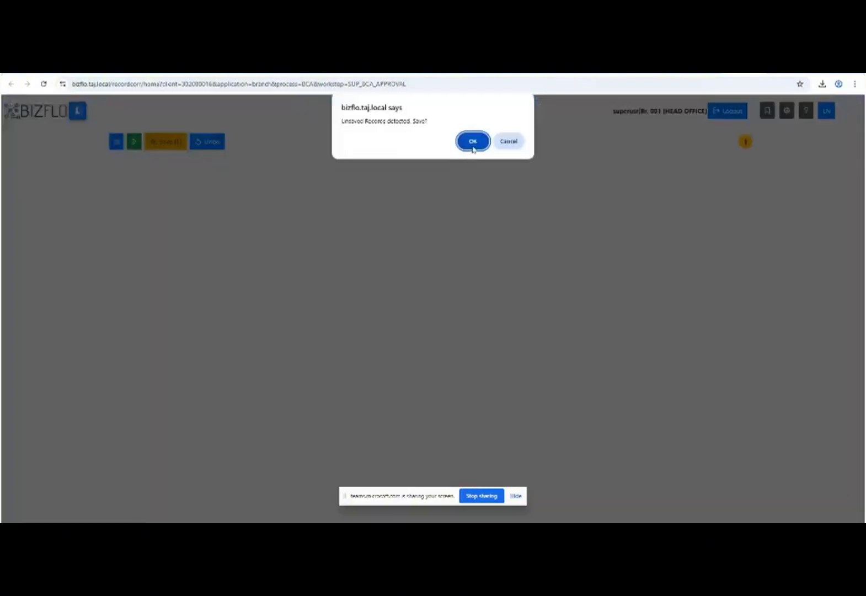
click(472, 142)
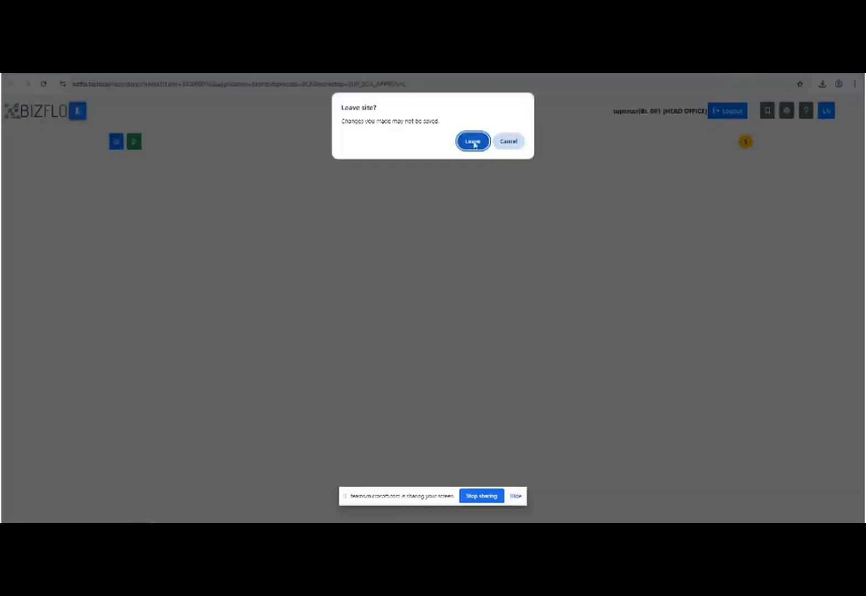
click(472, 141)
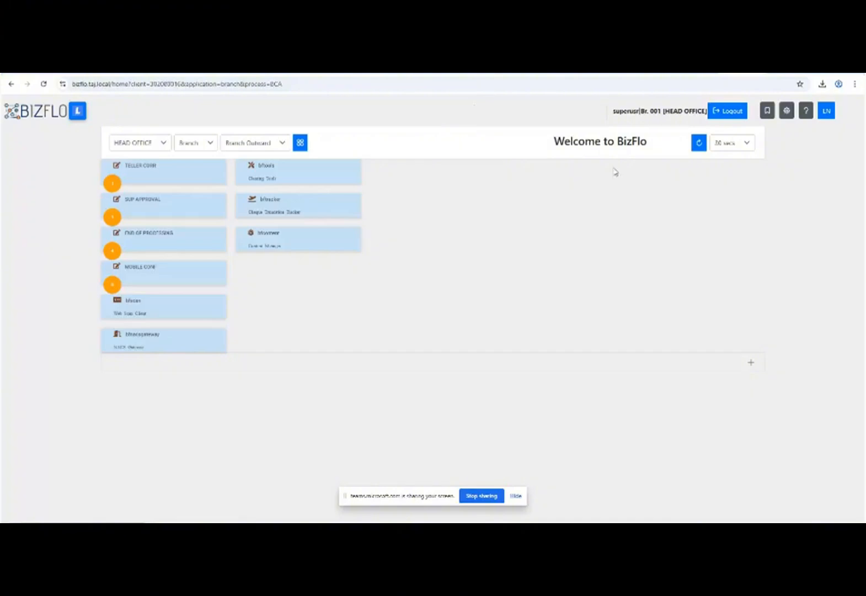
Log out of the supervisor session and sign in as the operations user with password and one-time code.
click(723, 113)
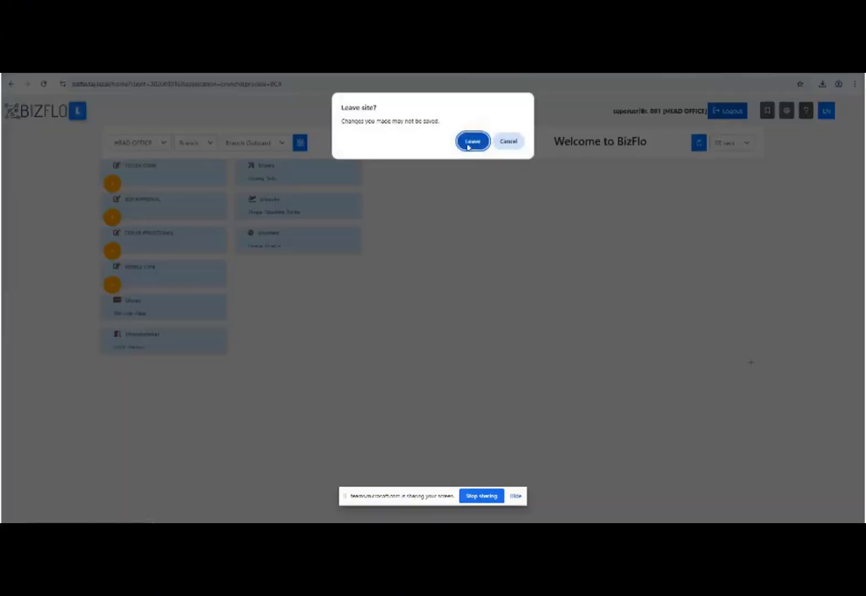
click(467, 142)
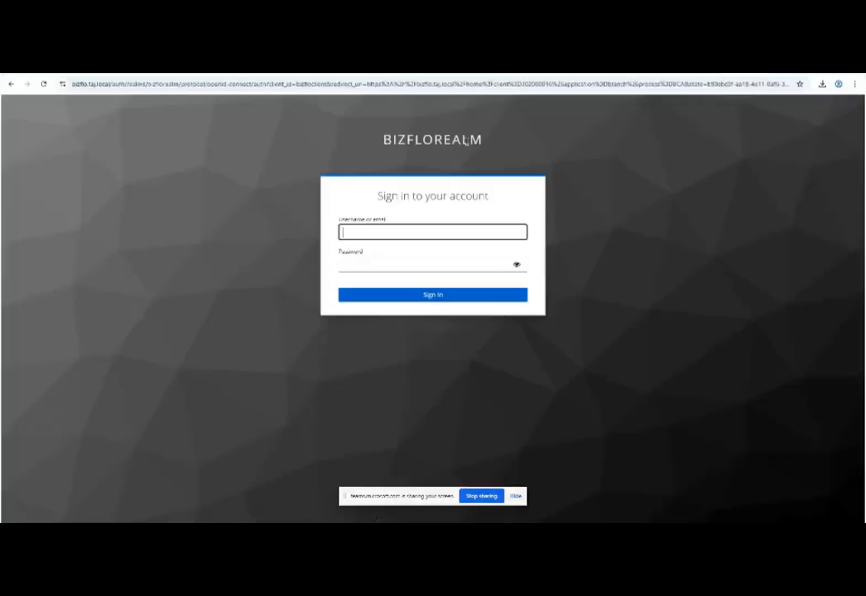
key(Tab)
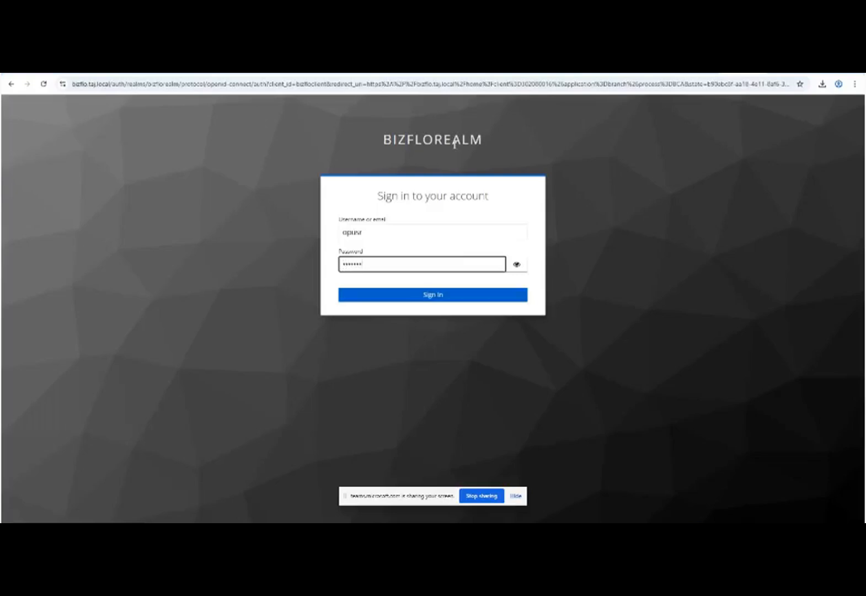
key(Return)
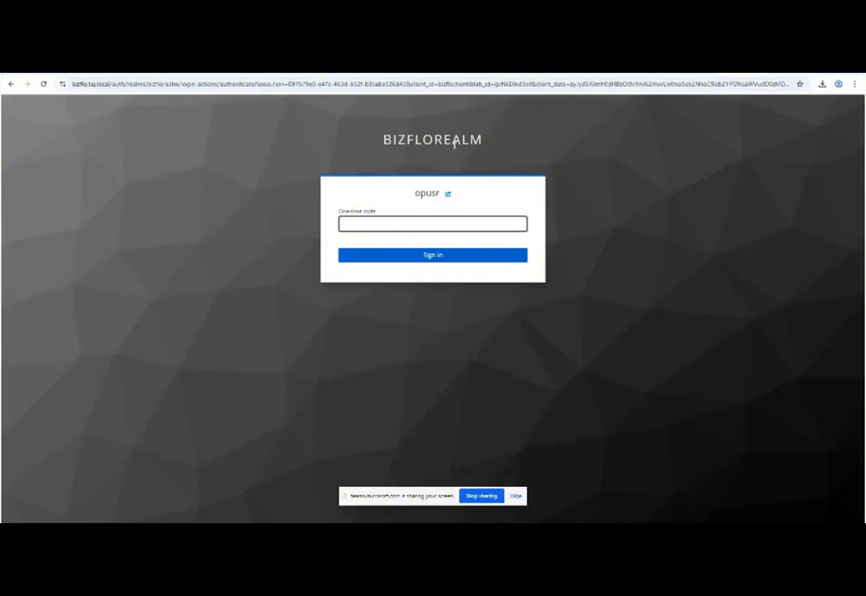
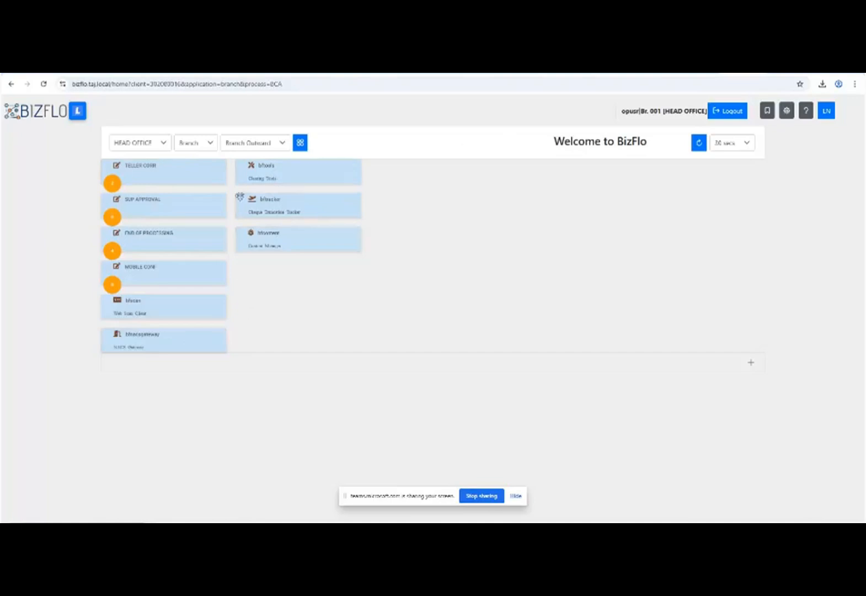
Open WebScan's FT Officer view and expand and select the approved BCA stack.
click(182, 313)
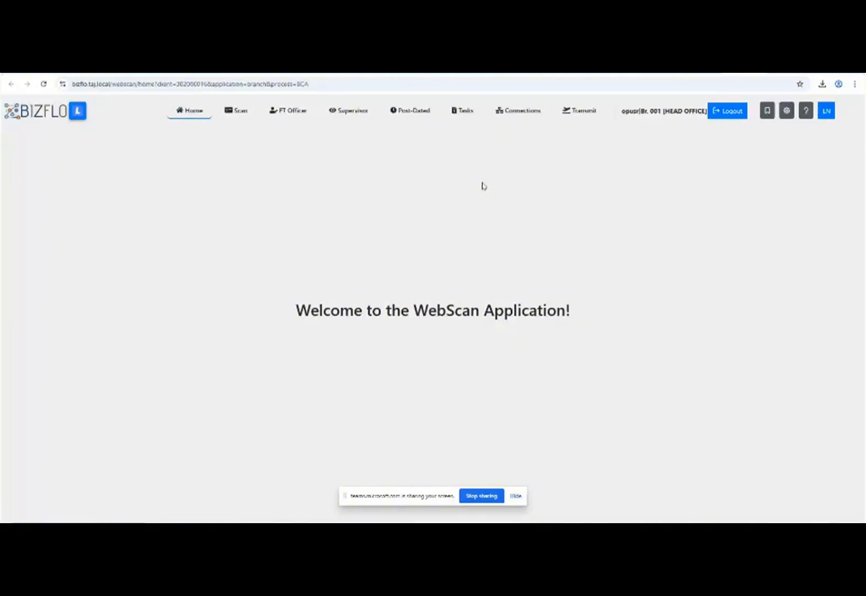
click(303, 112)
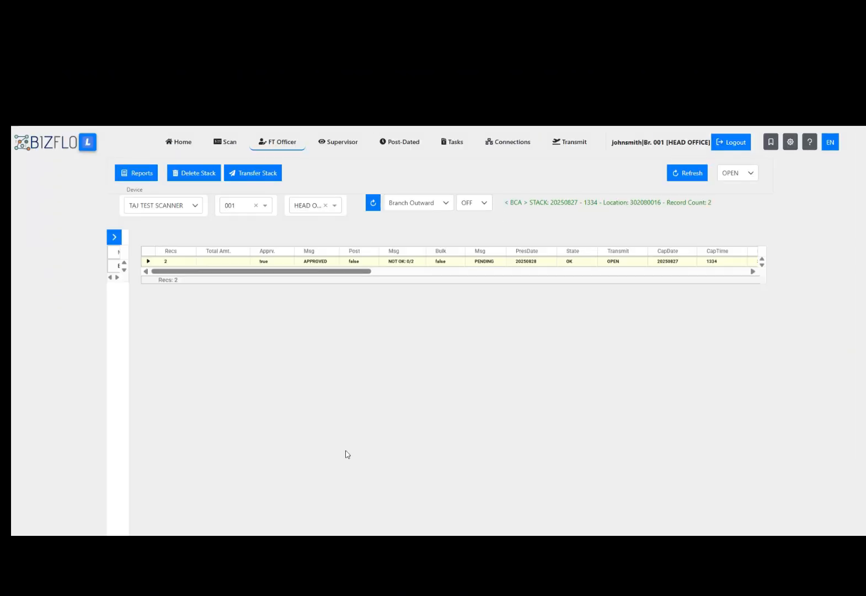
click(148, 262)
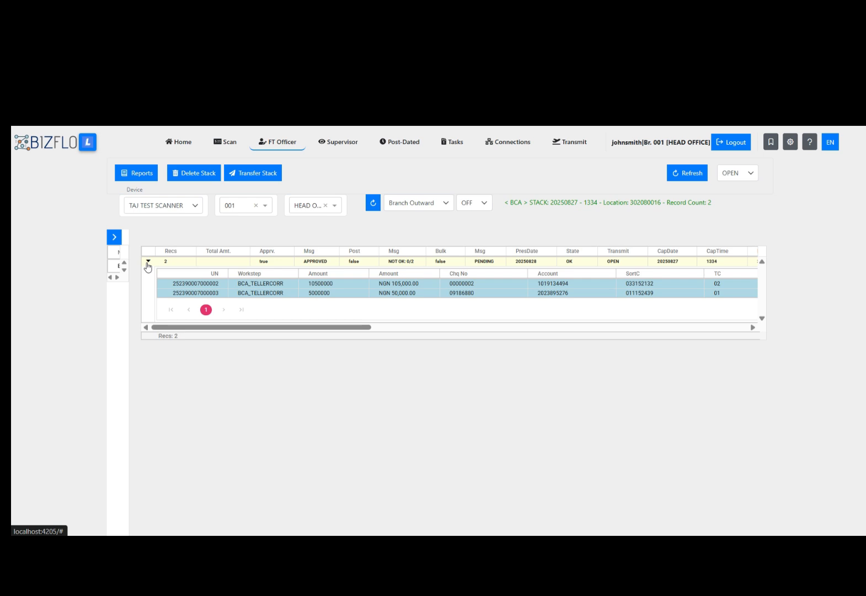
click(346, 264)
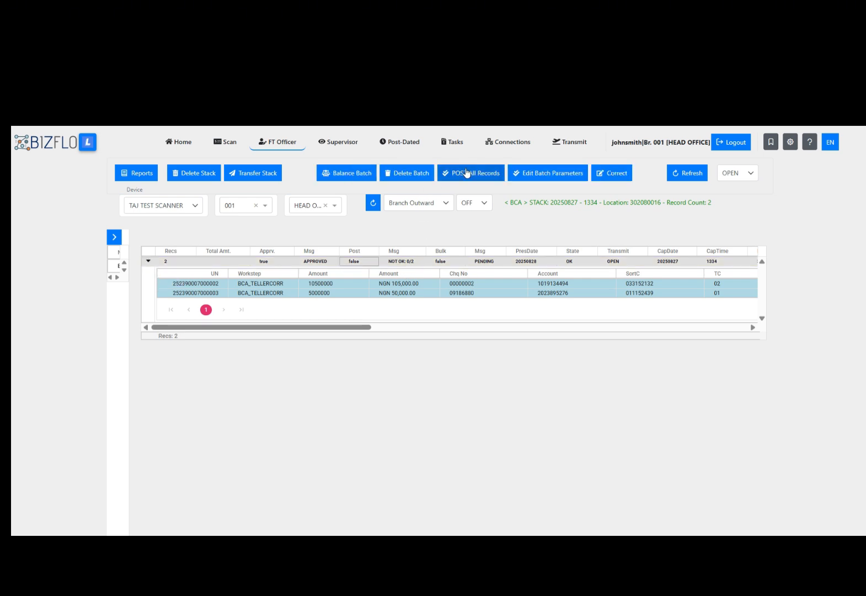
Try POST All Records, which fails with Batch Not Balanced, and dismiss the error.
click(467, 175)
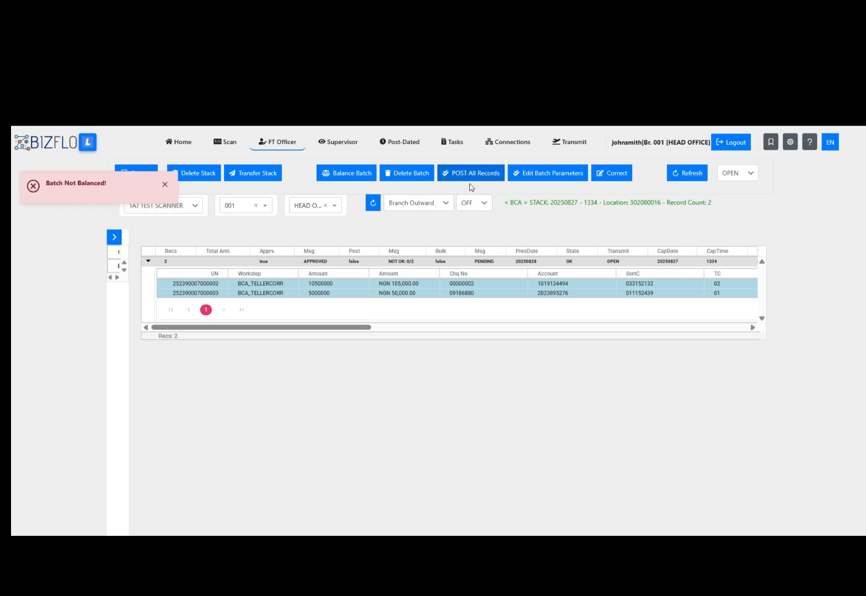
drag(46, 186, 111, 189)
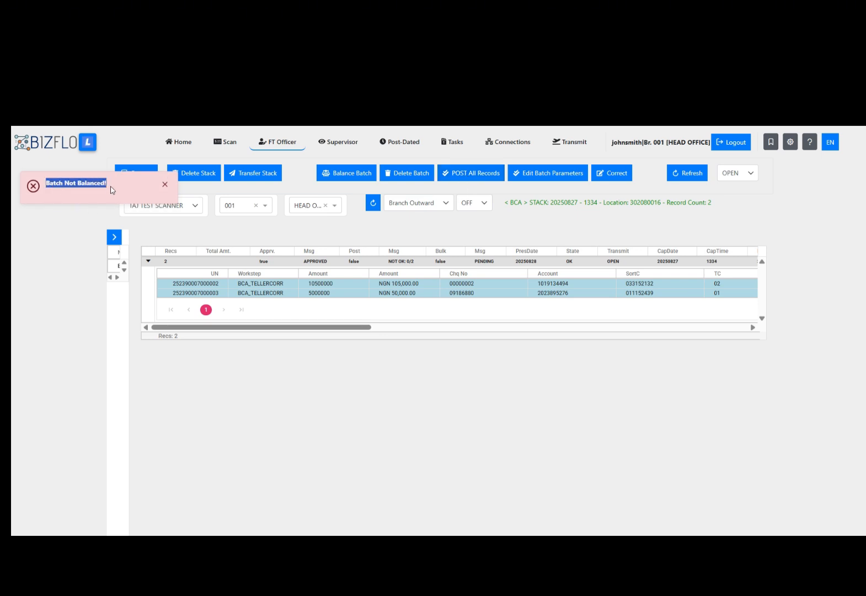
click(164, 184)
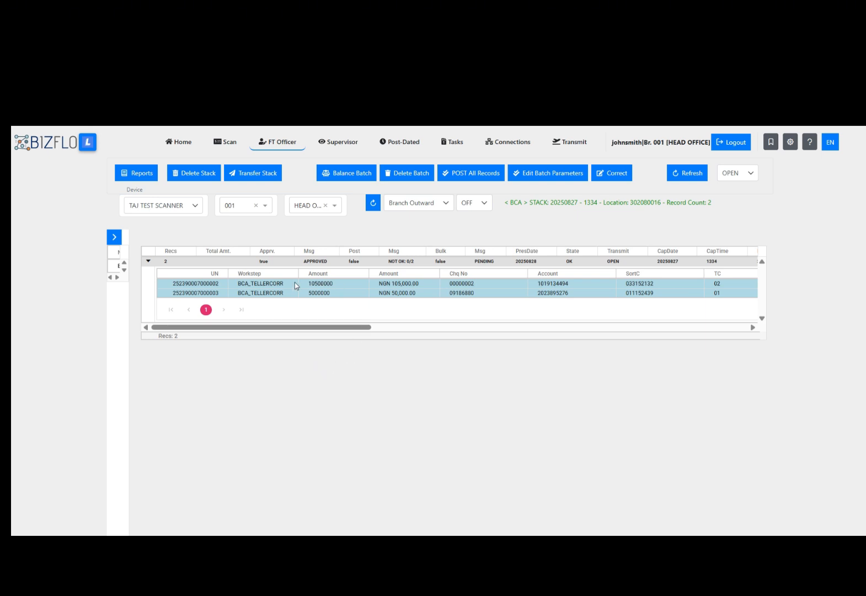
Open Balance Batch and review both cheques and the actual count and total.
click(359, 173)
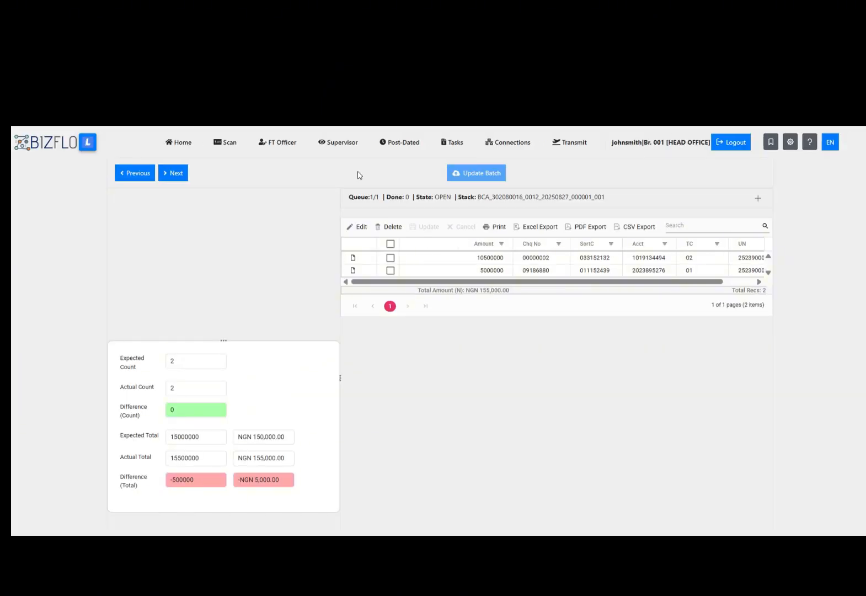
click(447, 258)
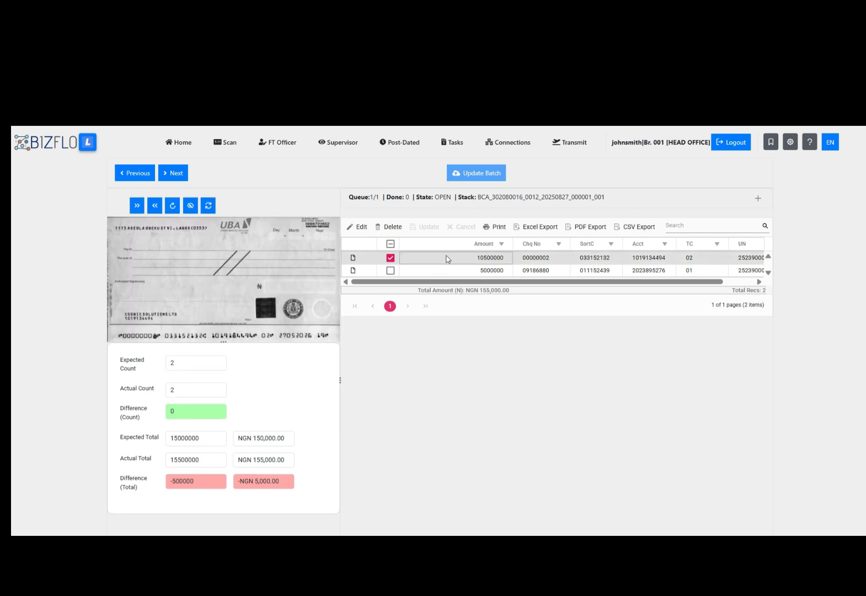
click(390, 258)
click(420, 273)
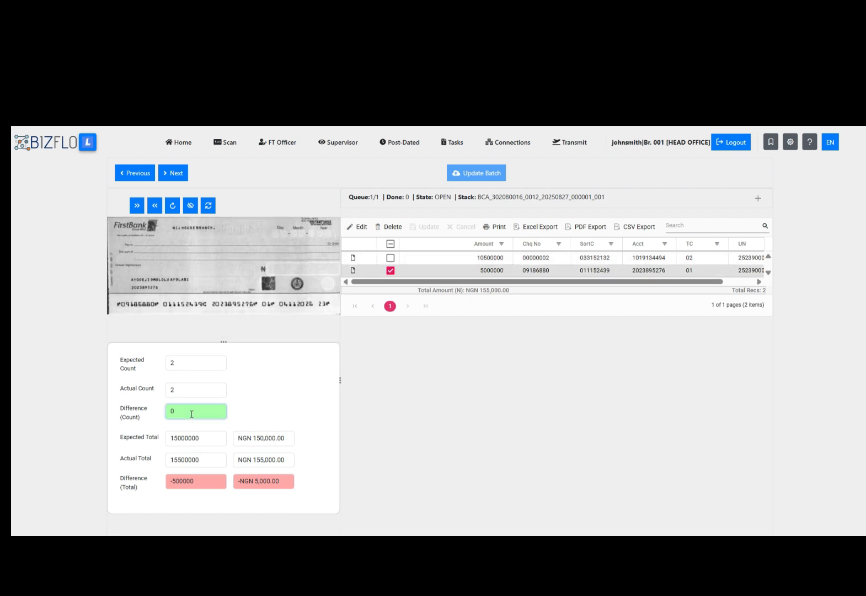
click(191, 394)
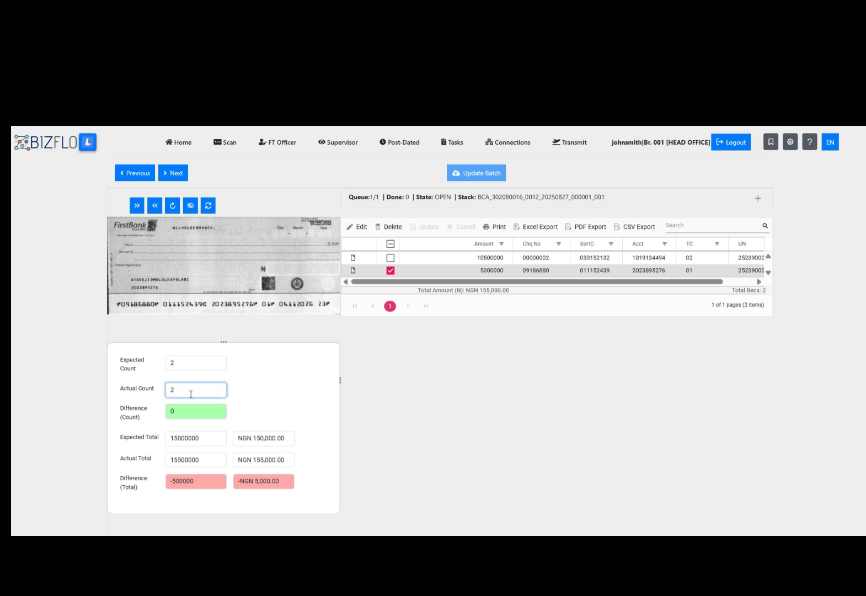
click(212, 459)
double_click(201, 454)
click(209, 453)
Correct the Expected Total from 15000000 to 15500000 and apply the update.
drag(180, 440, 178, 439)
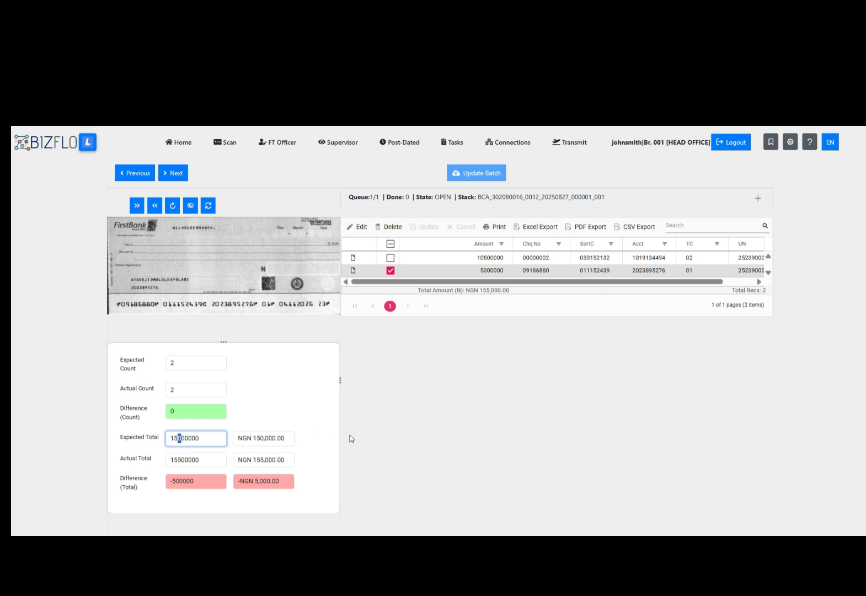
text(5)
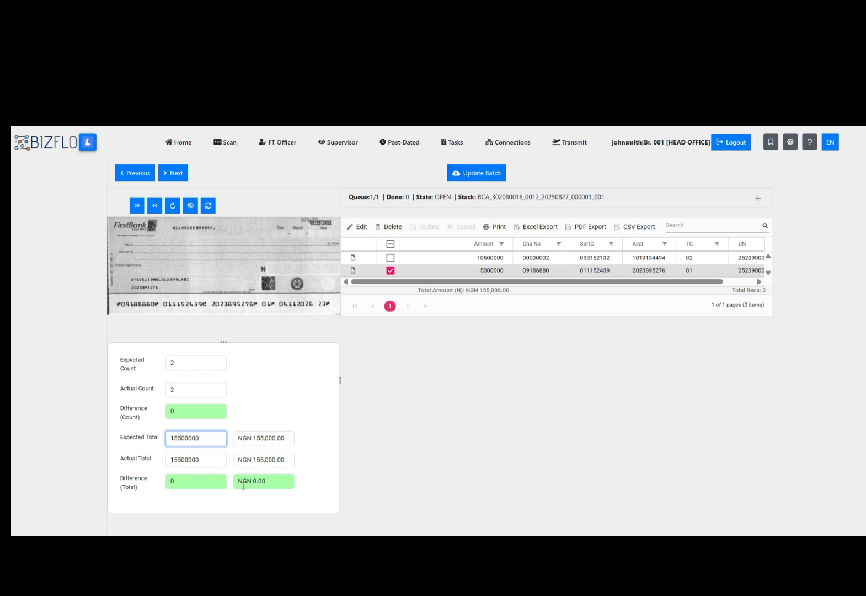
click(482, 176)
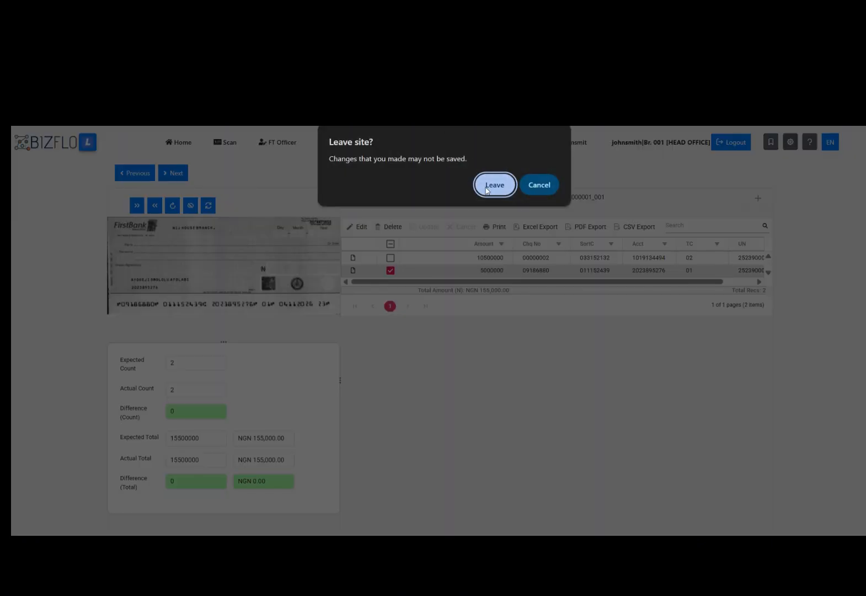
Reload the stack list, select the balanced stack, and post all records to direct posting.
click(487, 190)
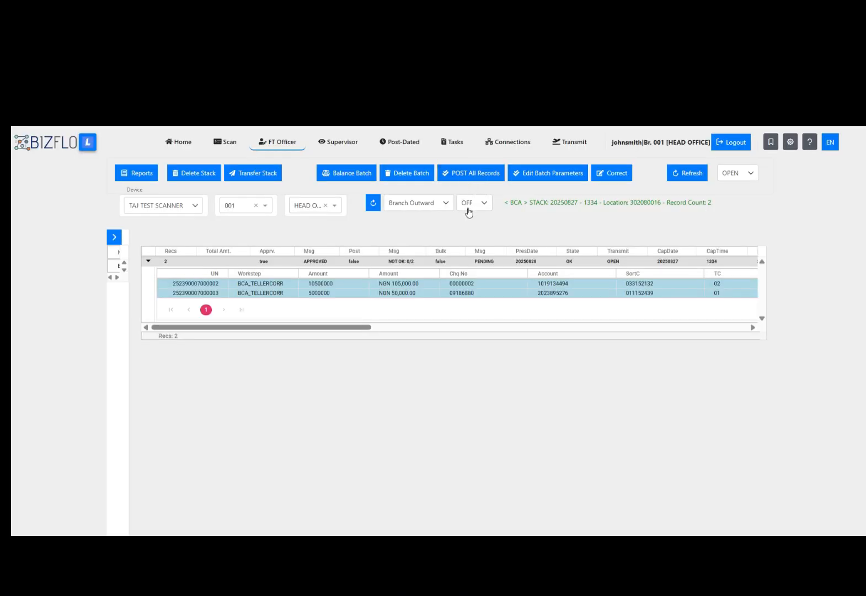
click(373, 207)
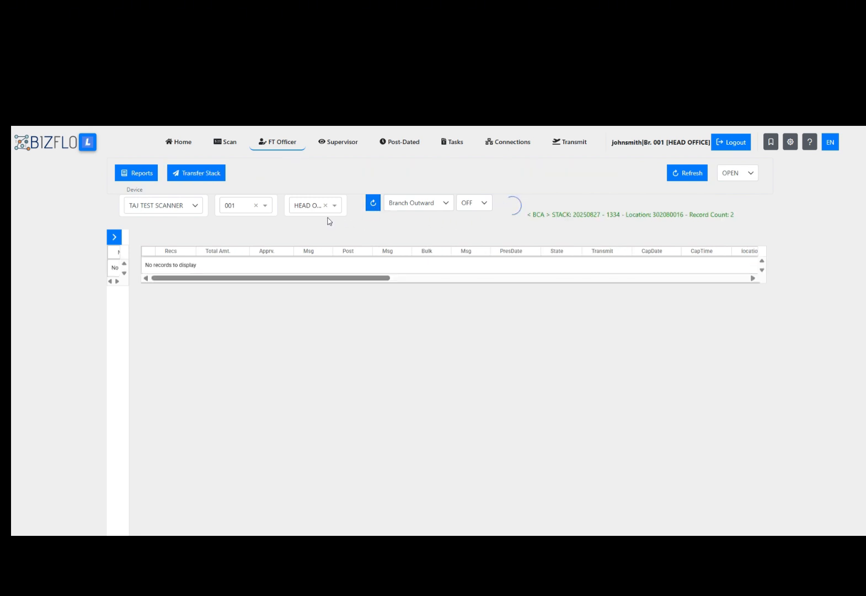
click(251, 263)
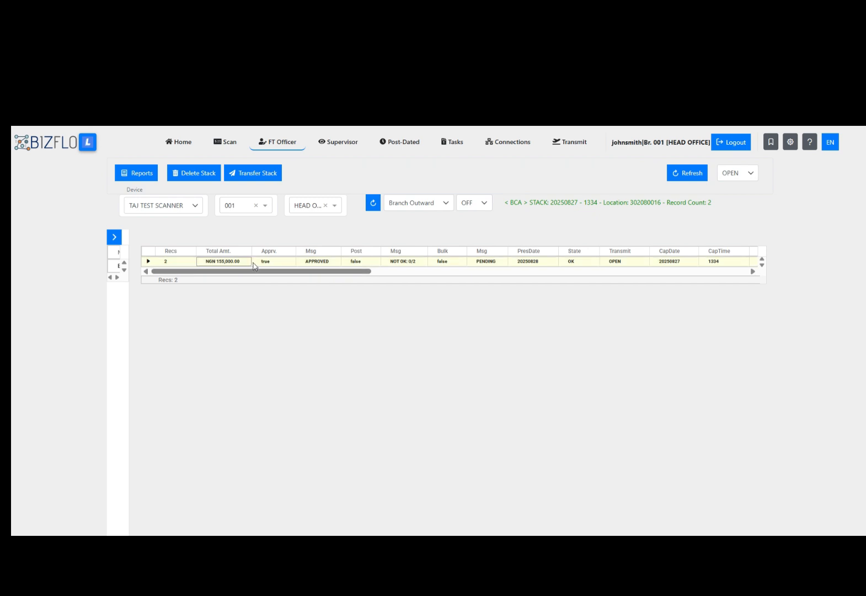
click(478, 174)
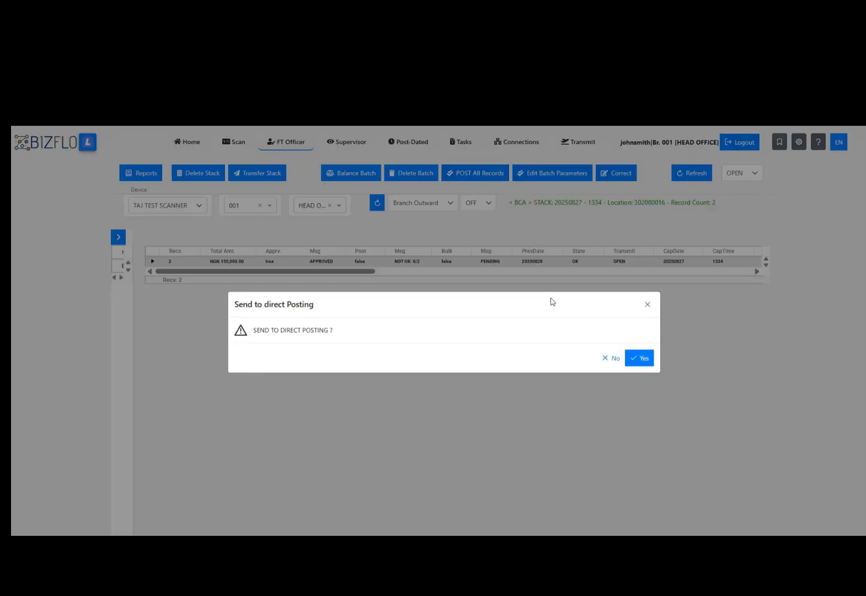
click(642, 360)
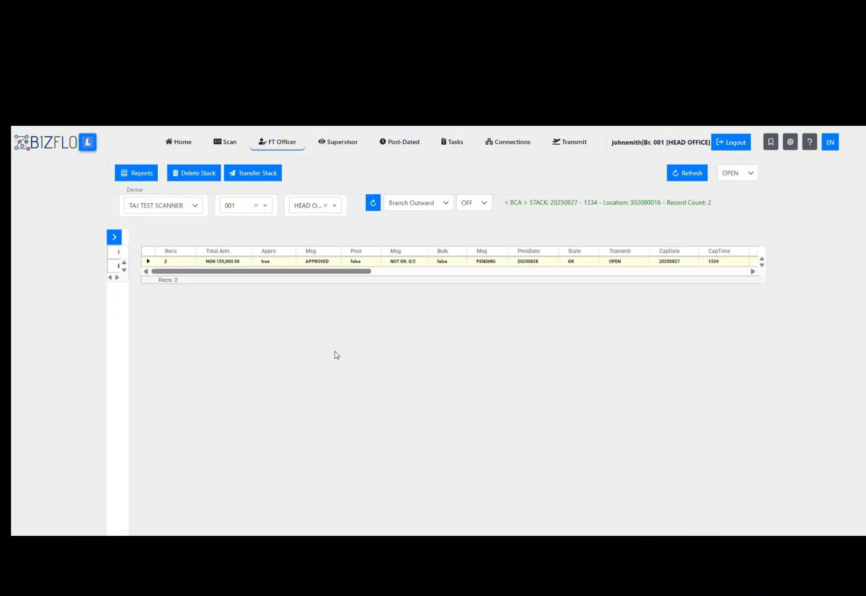
click(147, 262)
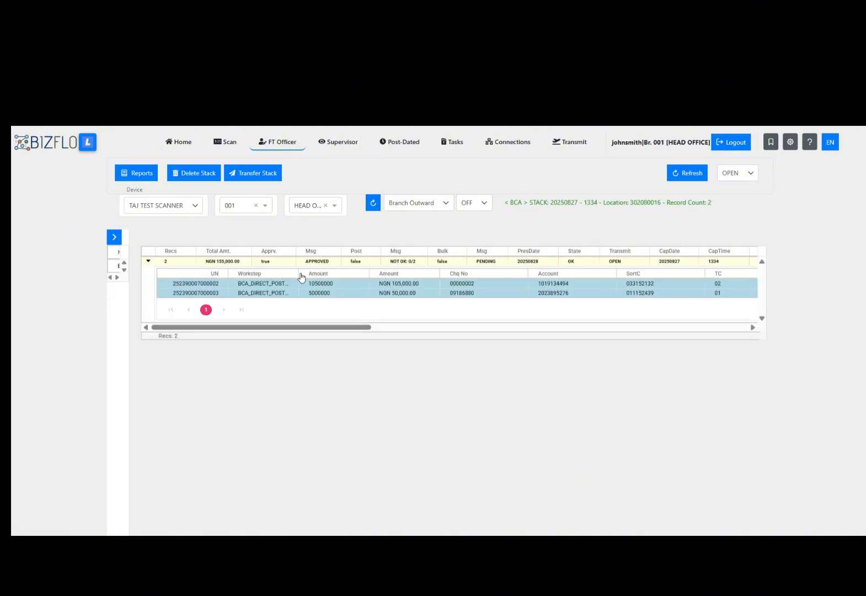
drag(299, 275, 323, 276)
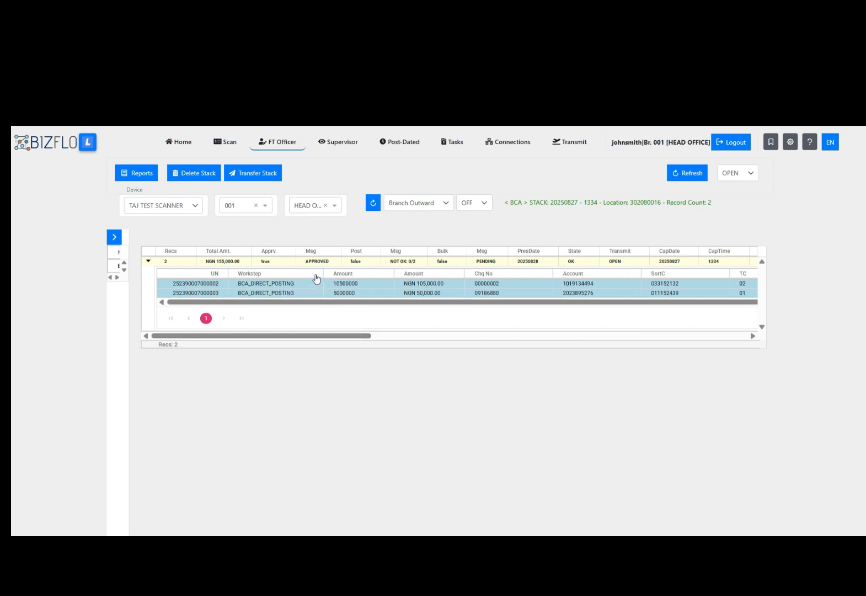
click(373, 204)
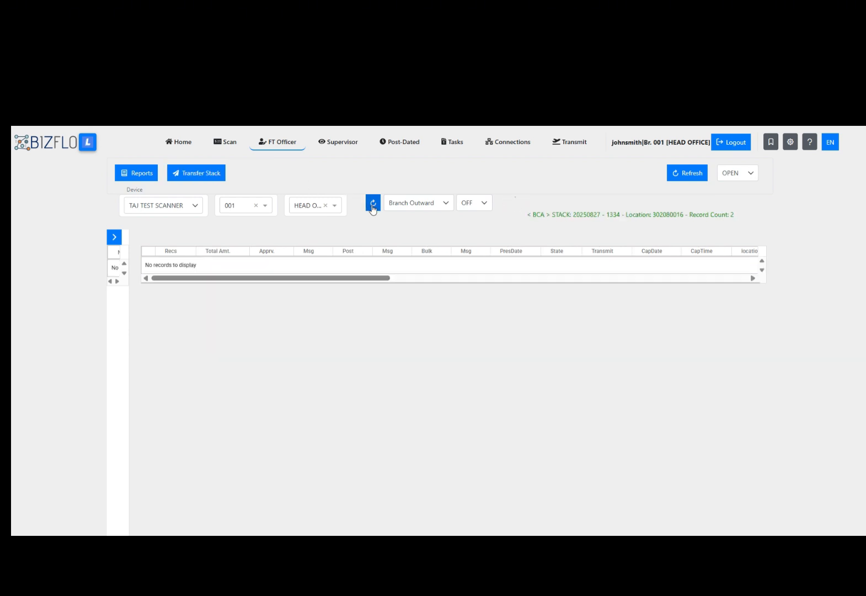